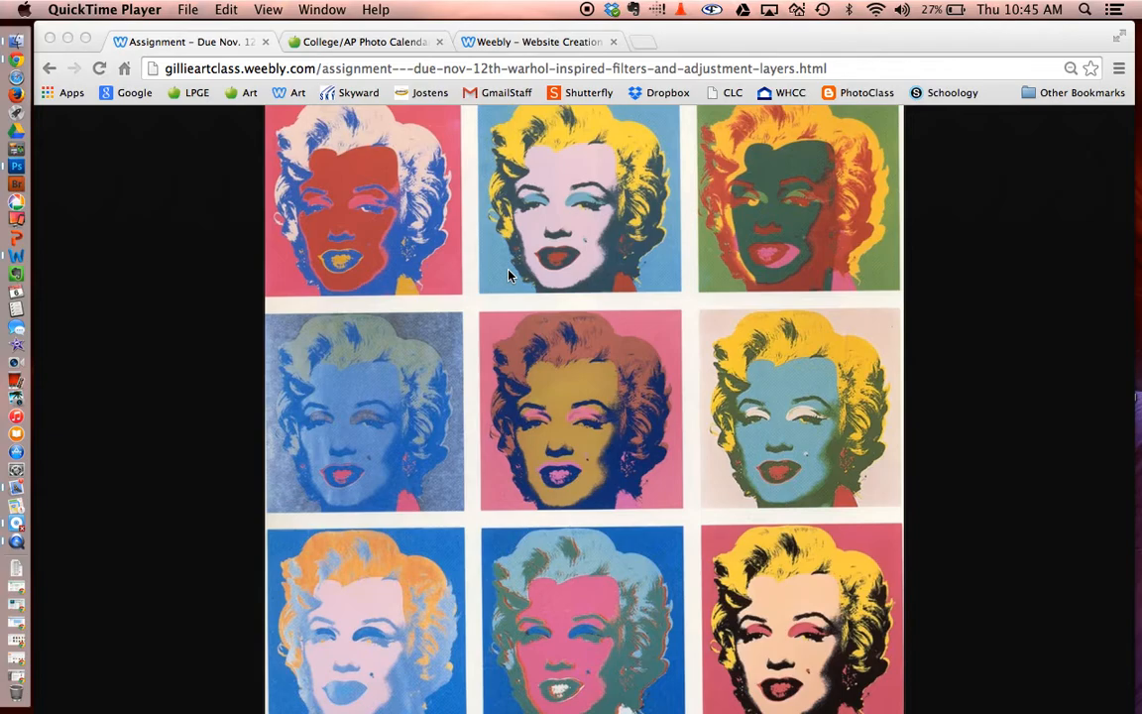
- Look through the assignment page's Warhol Marilyn and soup can examples and its chart of adjustment layer types
scroll(509, 275, down, 5)
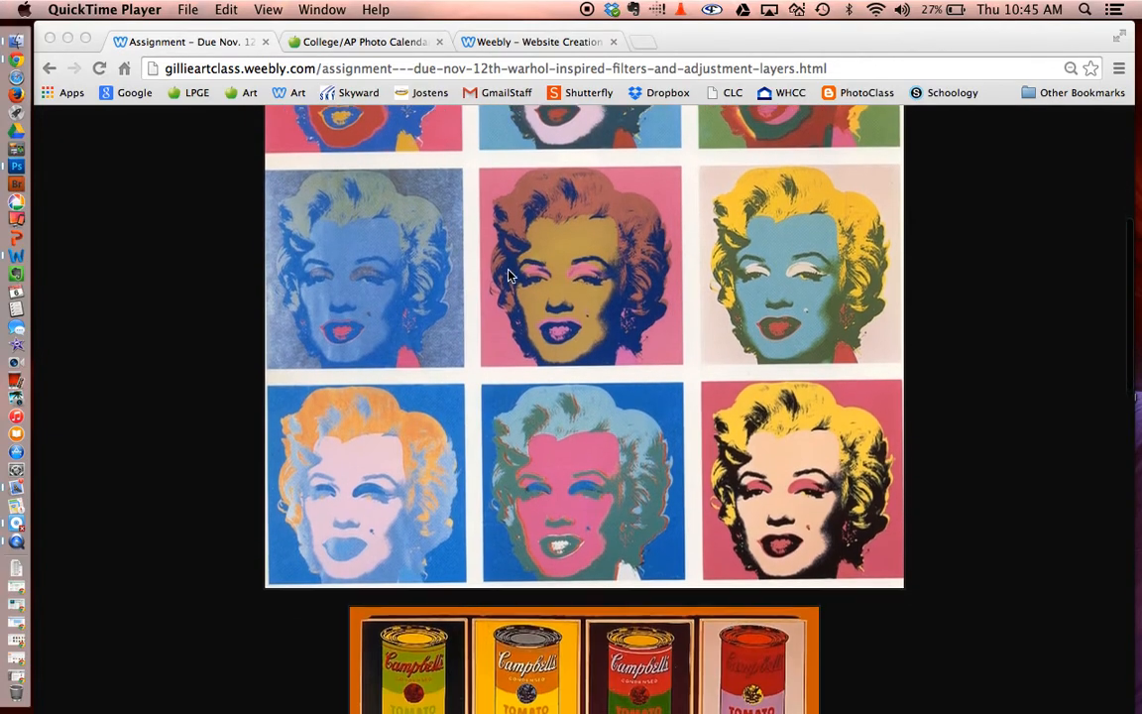
scroll(509, 275, down, 3)
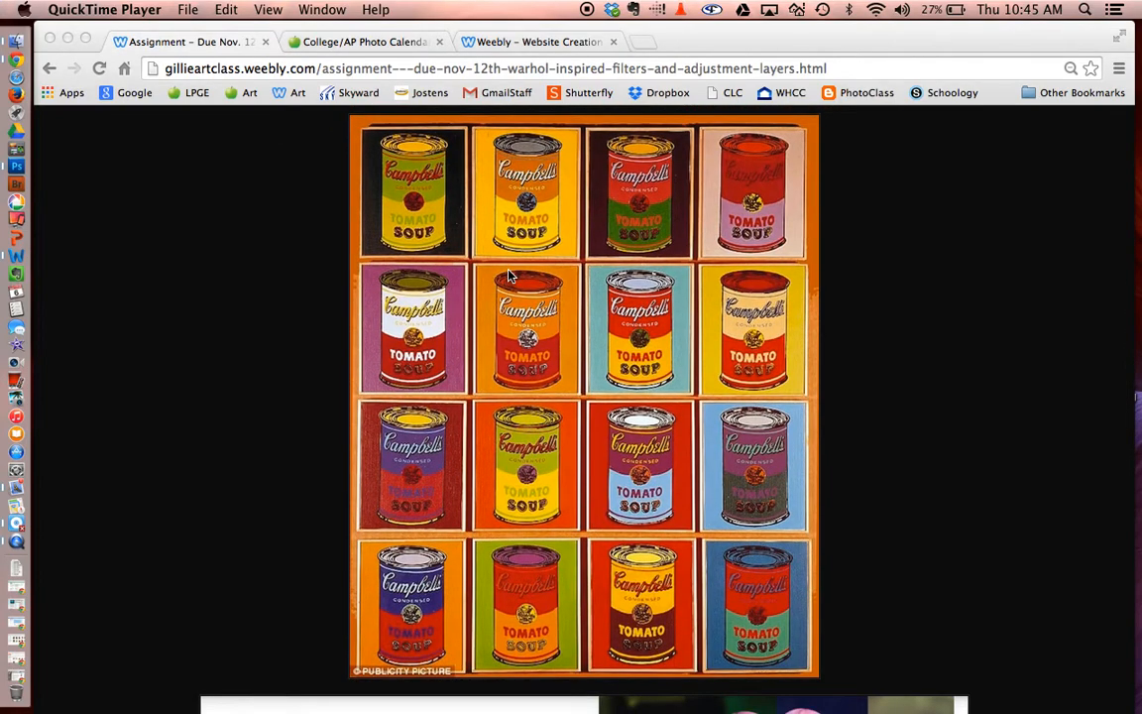
scroll(508, 275, down, 7)
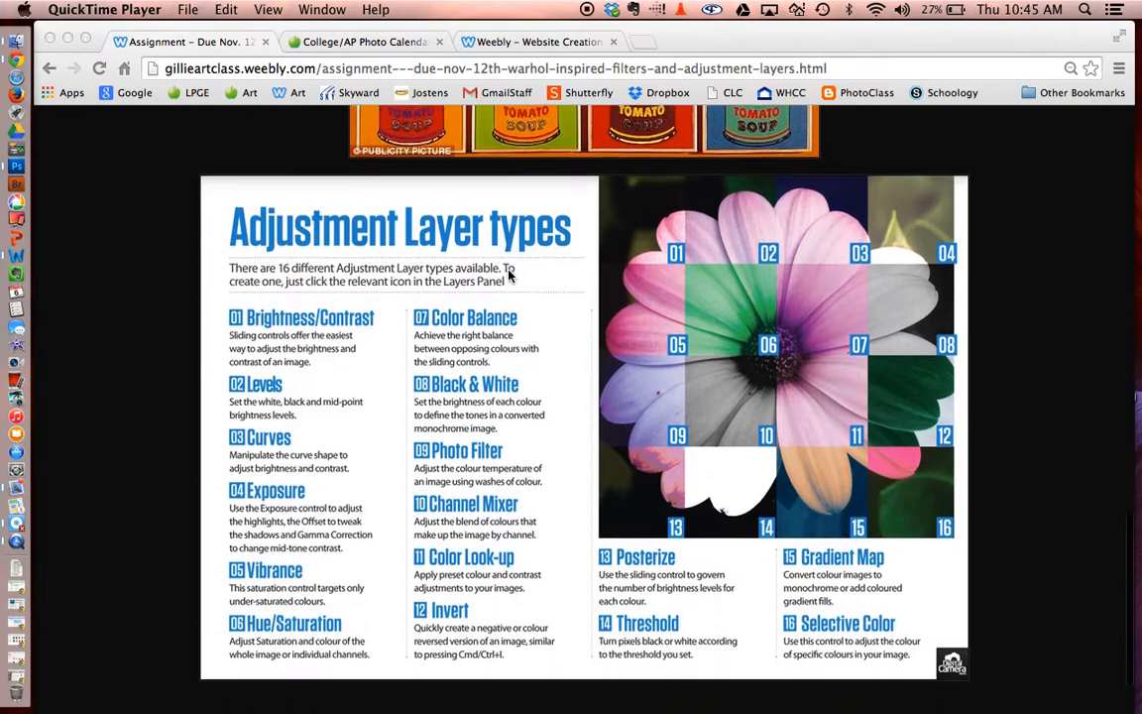
scroll(508, 274, down, 1)
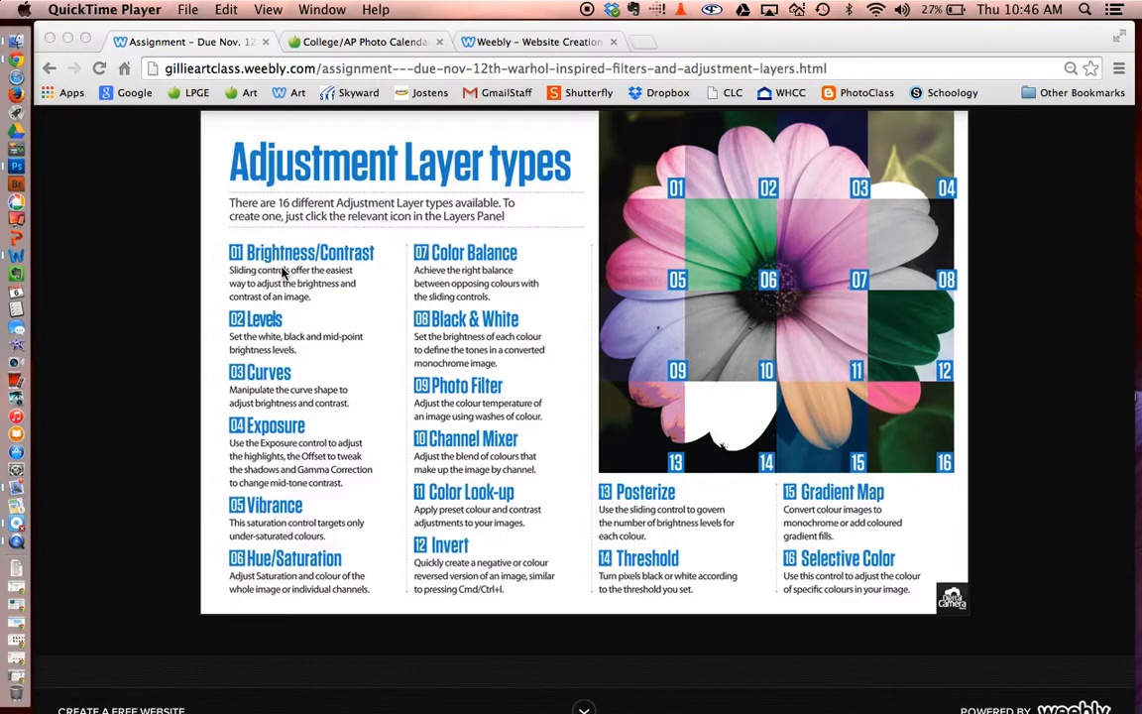
scroll(281, 272, up, 15)
scroll(282, 273, down, 5)
scroll(282, 273, down, 10)
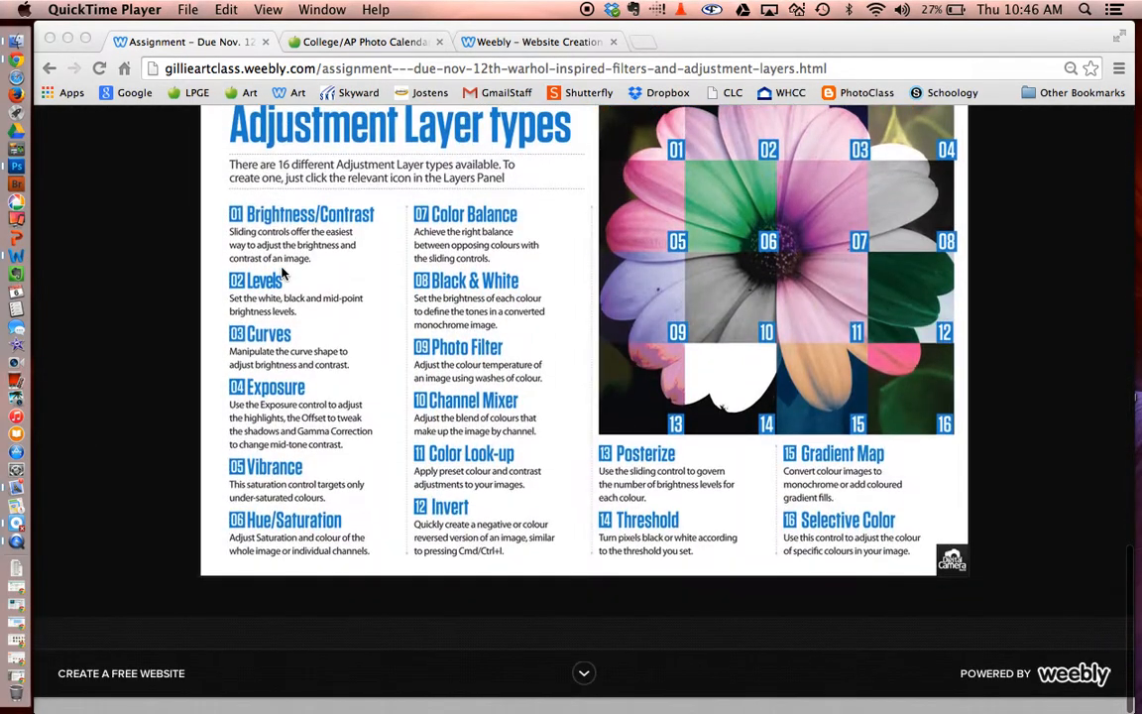
scroll(291, 294, up, 2)
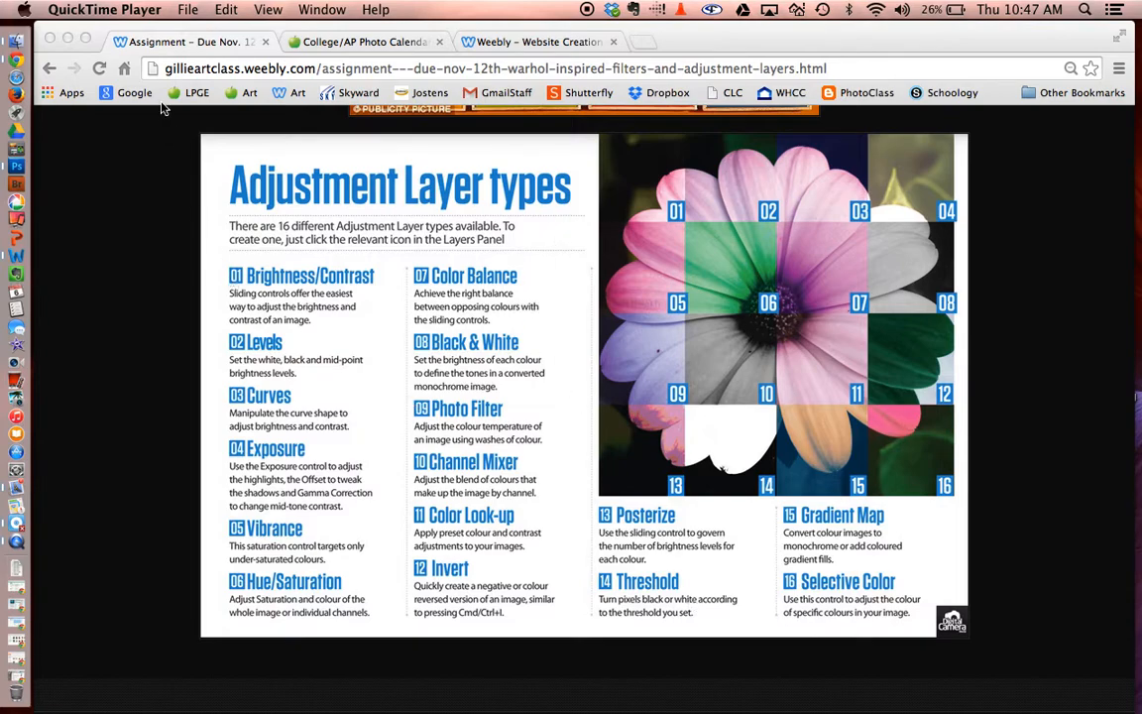
- Switch to Photoshop and set the Crop tool's size to 2 in wide by 2 in high
click(18, 170)
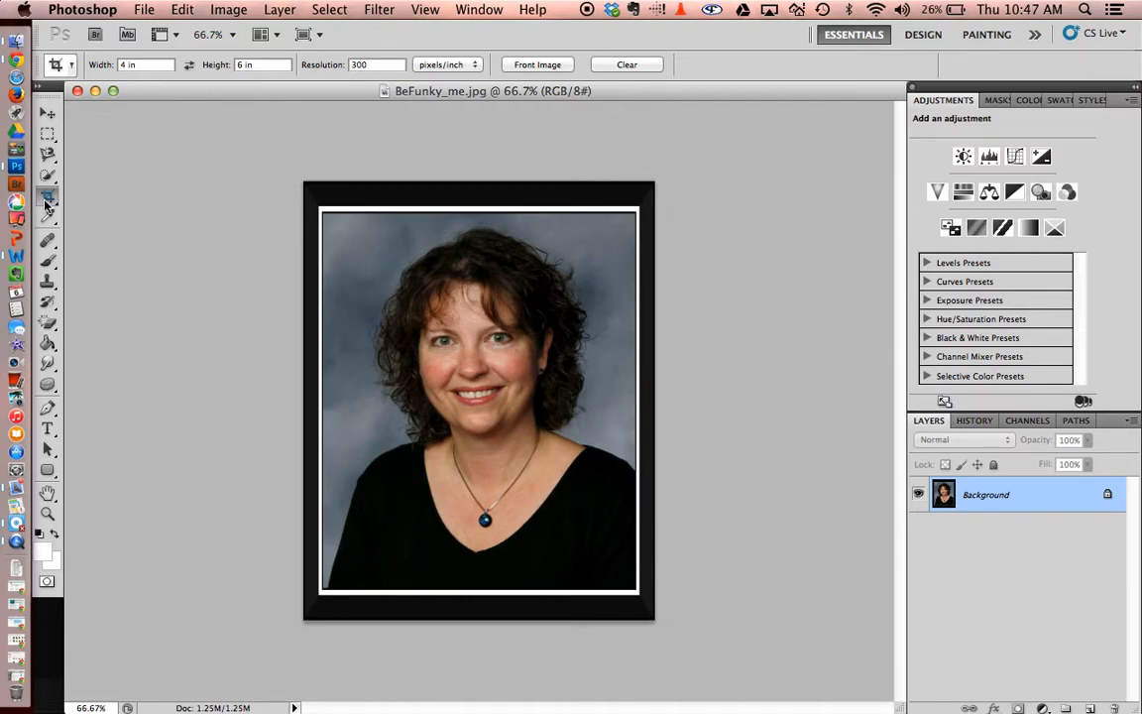
click(71, 67)
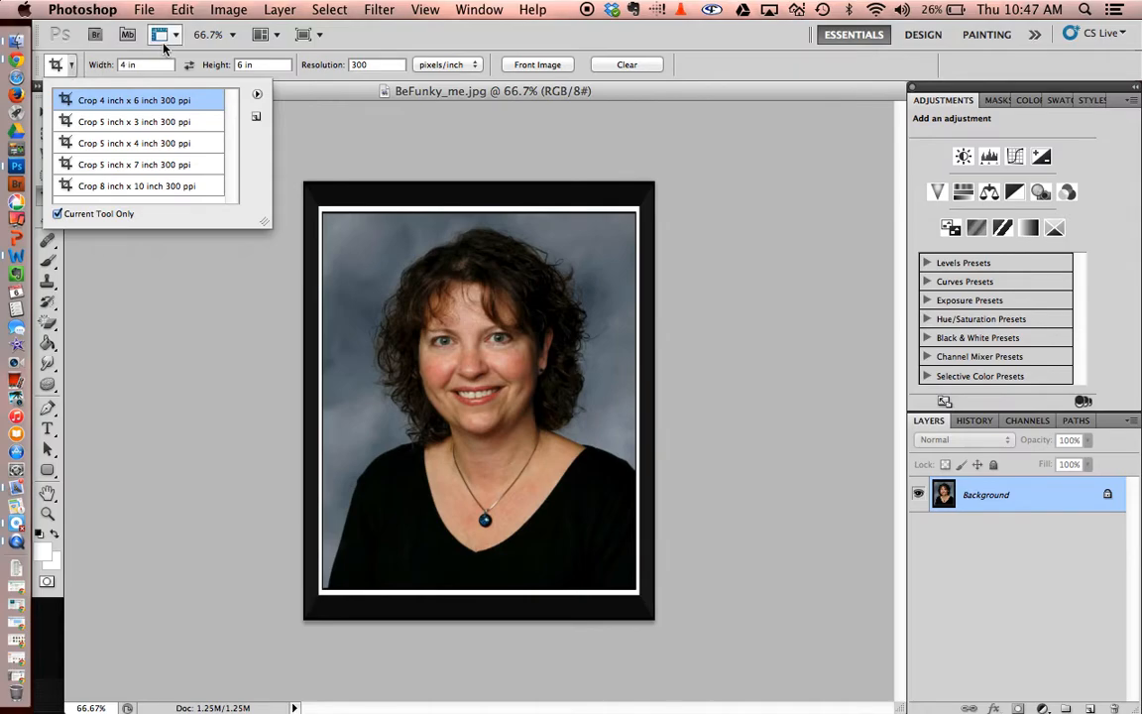
click(130, 48)
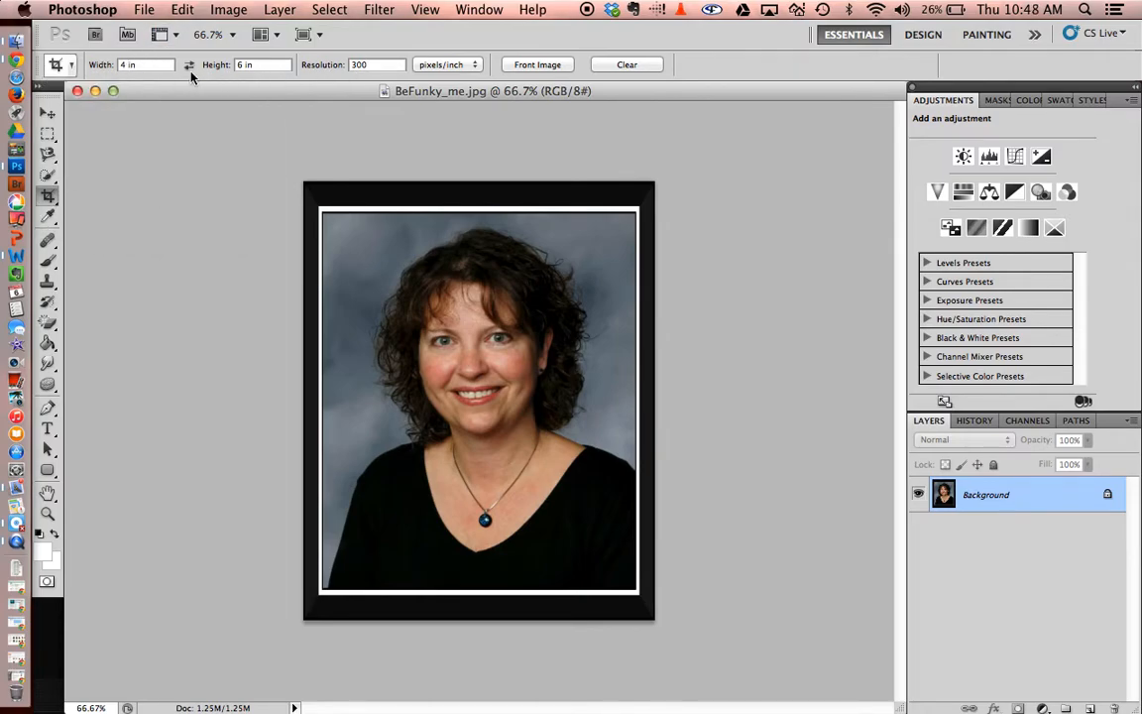
click(127, 63)
key(BackSpace)
text(2)
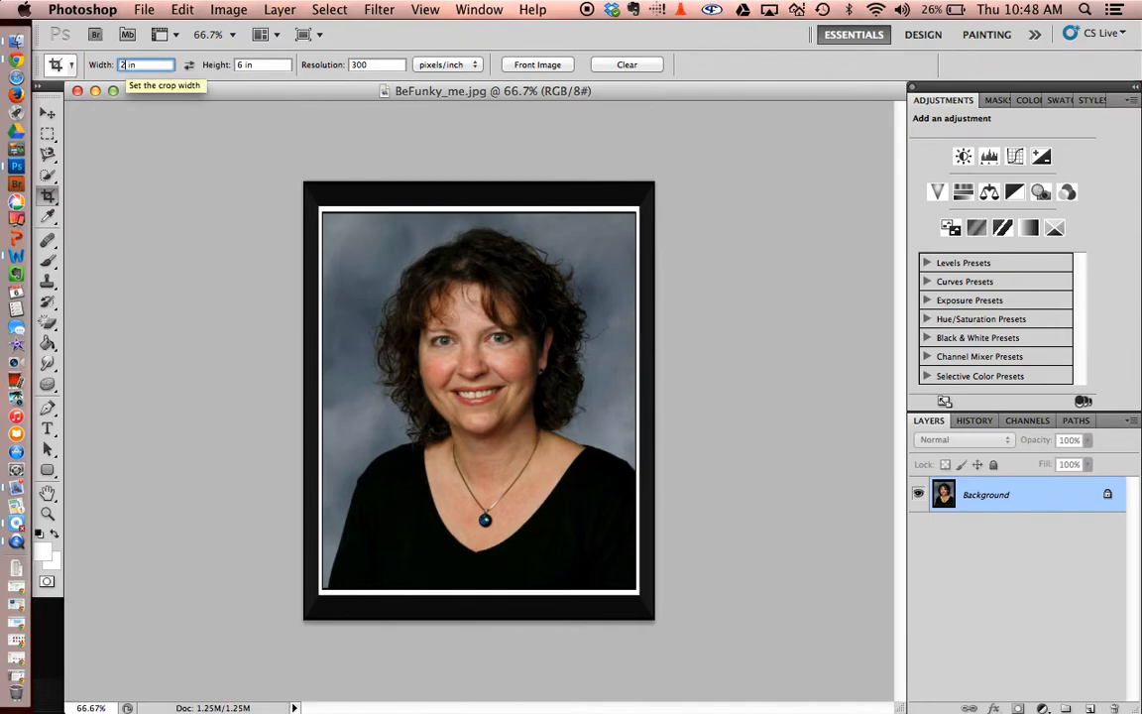
click(244, 65)
key(BackSpace)
text(2)
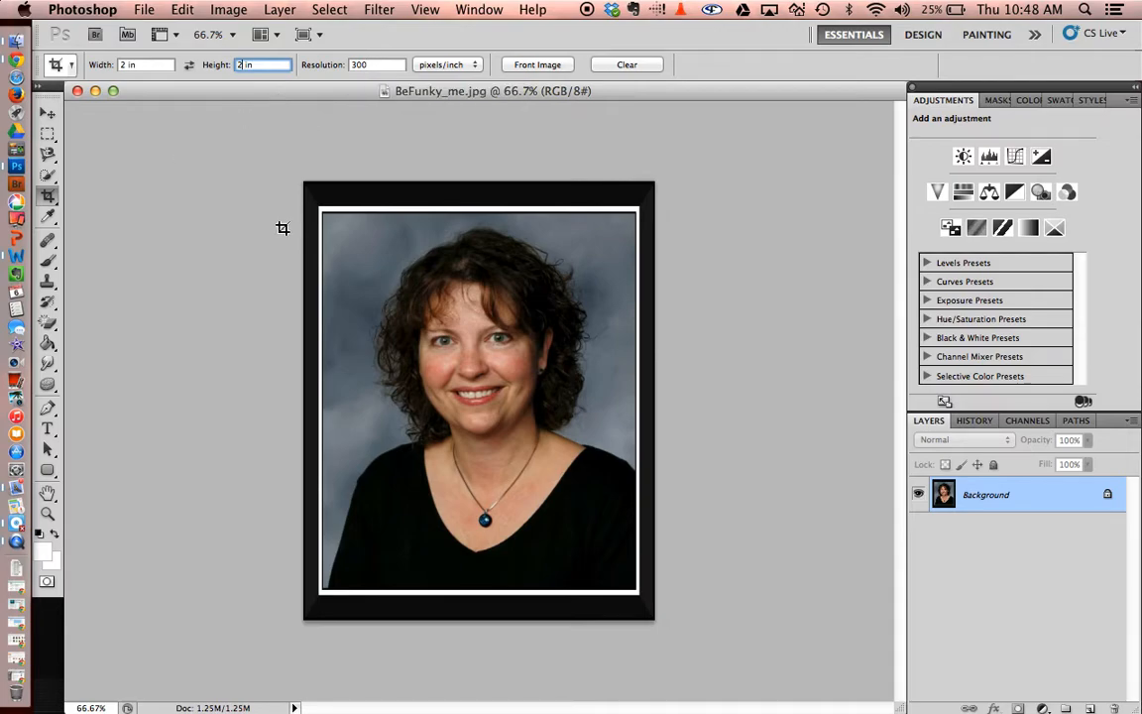
- Crop the portrait to a square inside its black and white frame, keeping the head, shoulders and pendant
drag(328, 214, 632, 541)
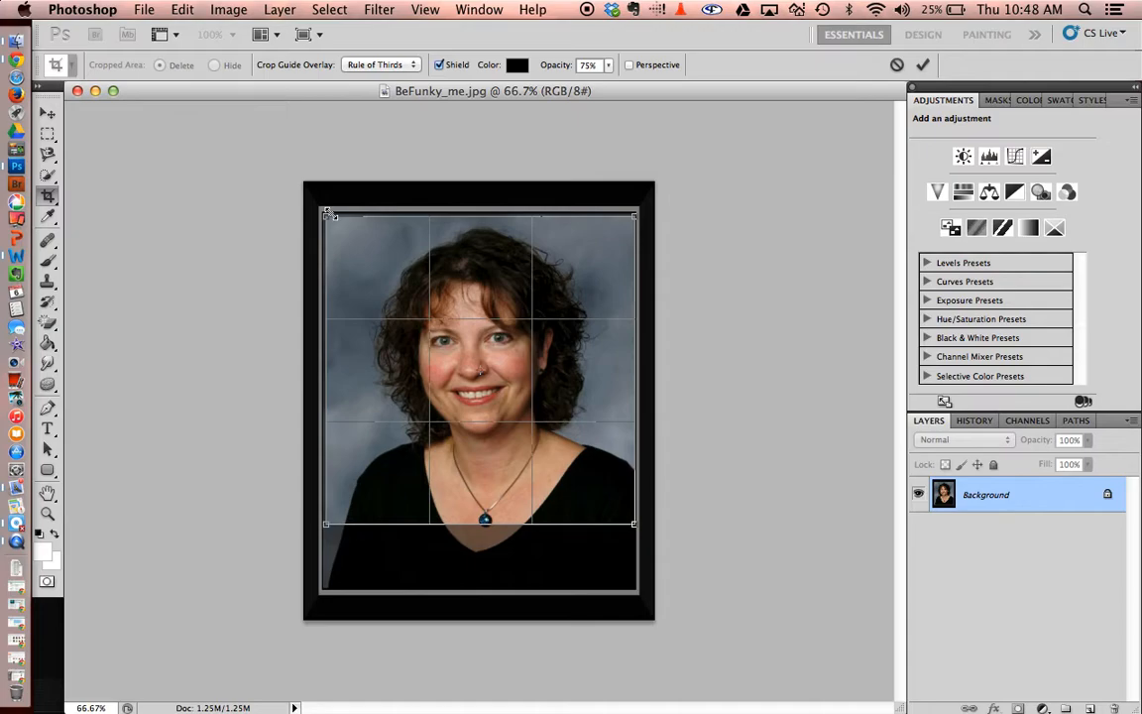
key(Down)
key(Down)
key(Down)
key(Down)
key(Down)
key(Down)
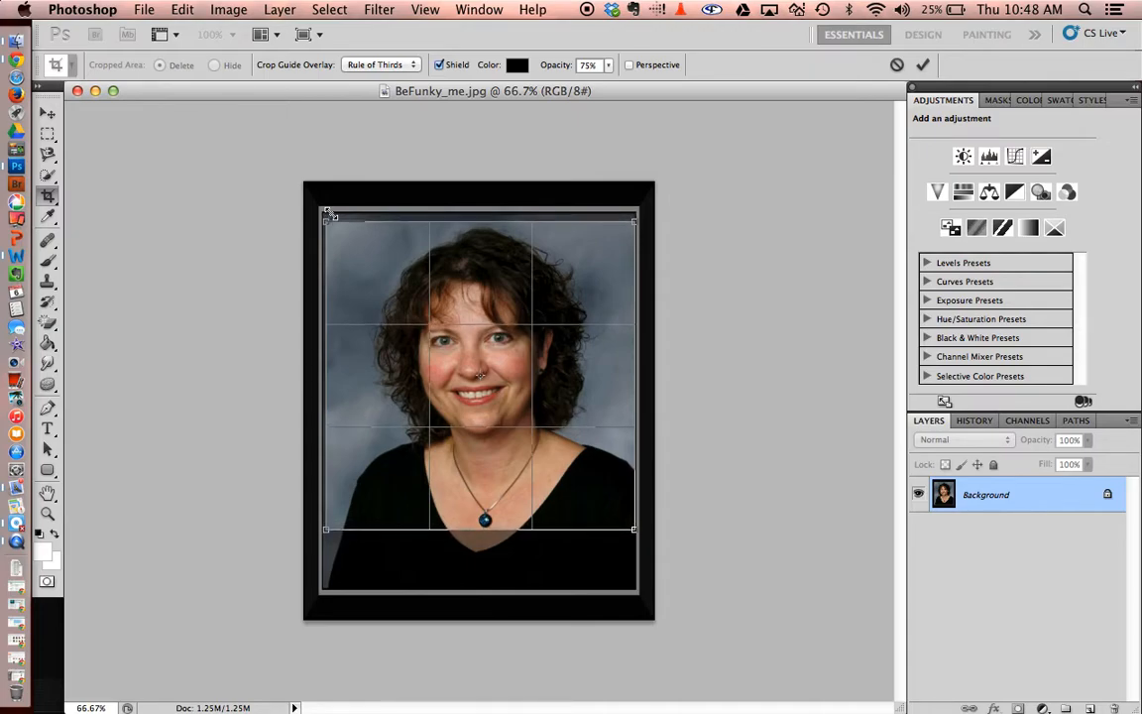
key(Down)
key(Down)
key(Down)
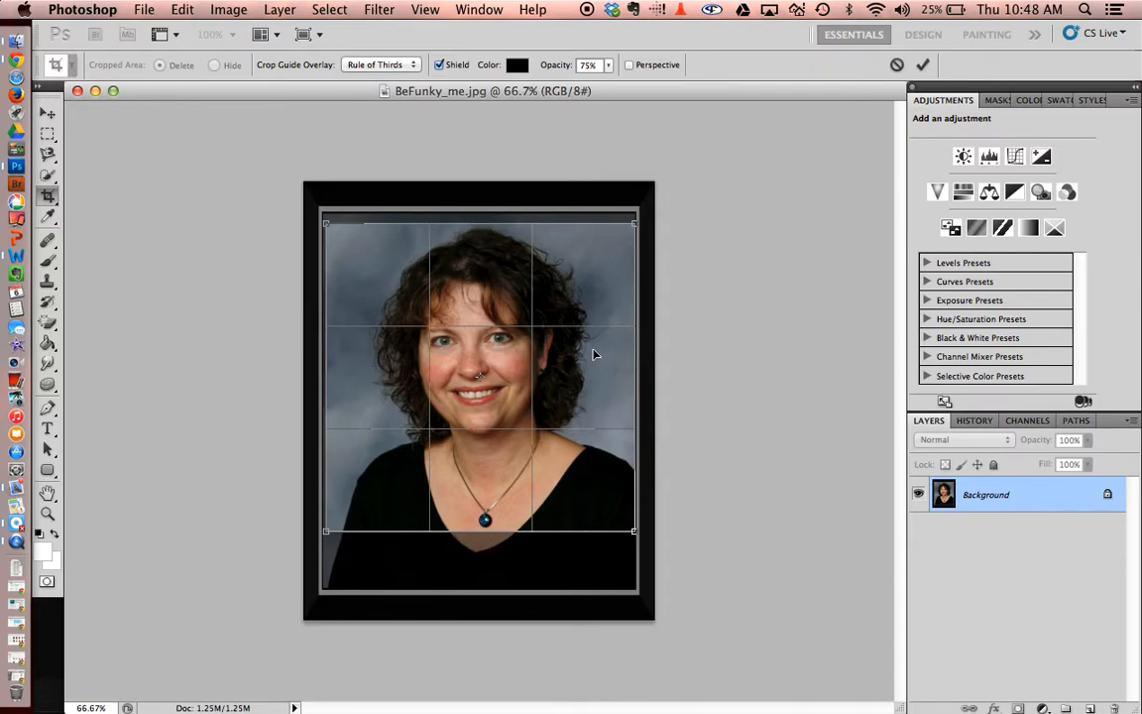
click(922, 65)
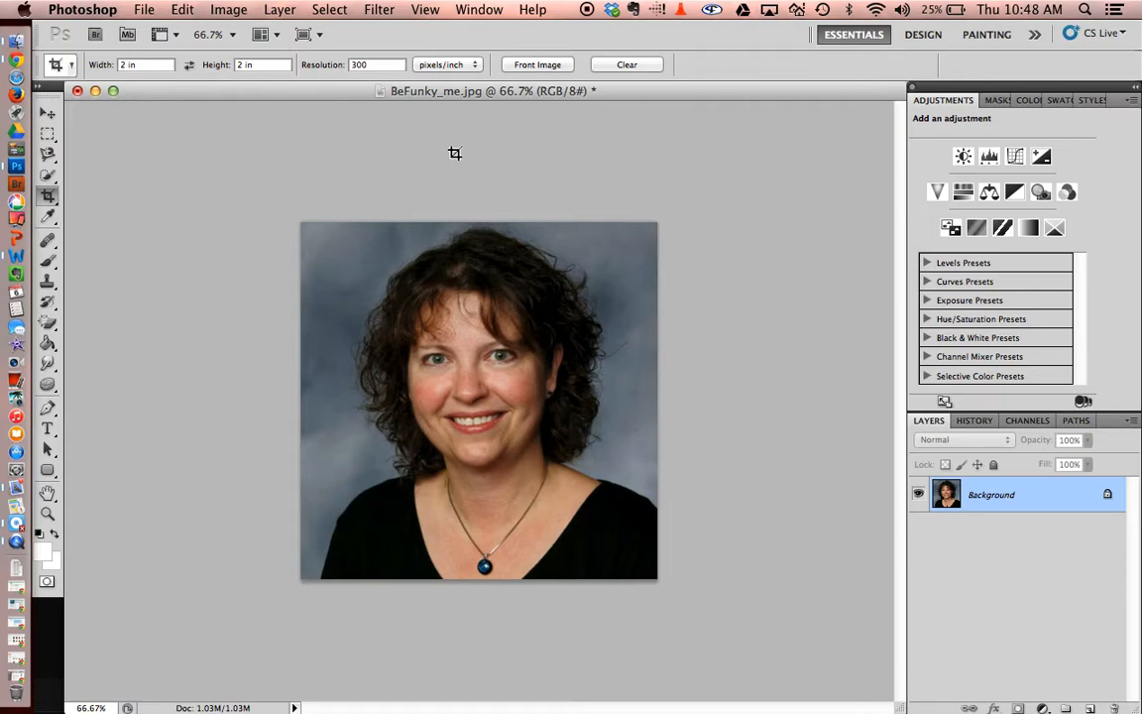
- Convert the background into a regular layer and save the image in Photoshop format as Square.psd with Maximize Compatibility on
double_click(985, 501)
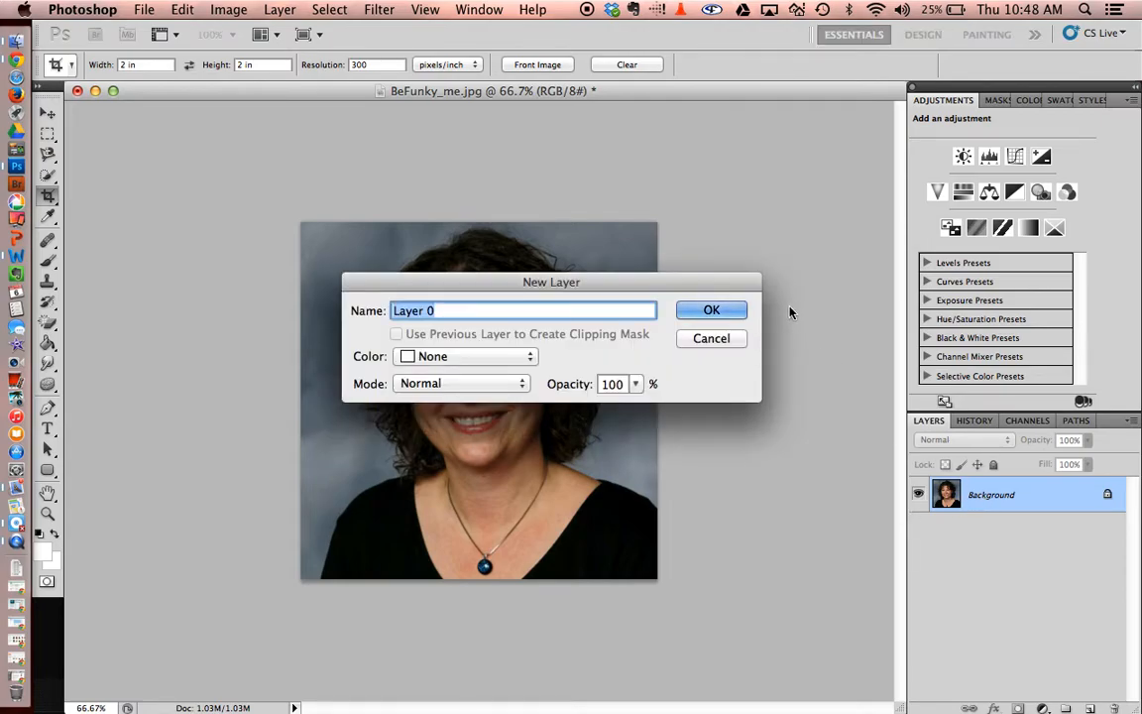
click(712, 312)
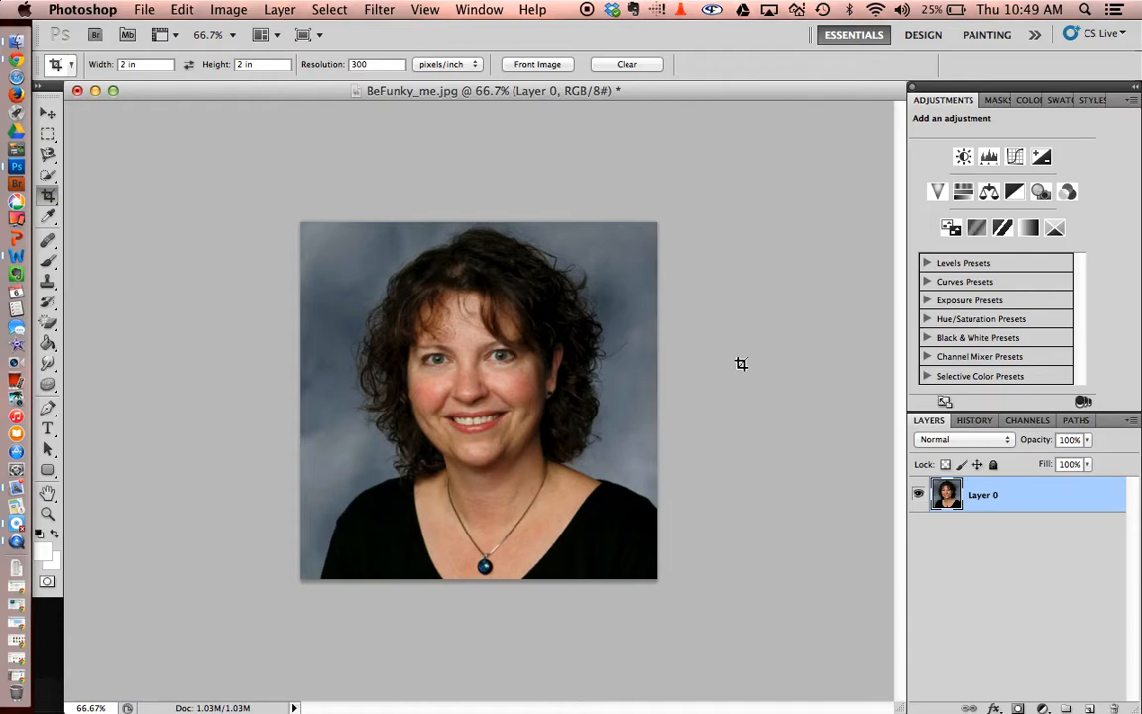
click(145, 9)
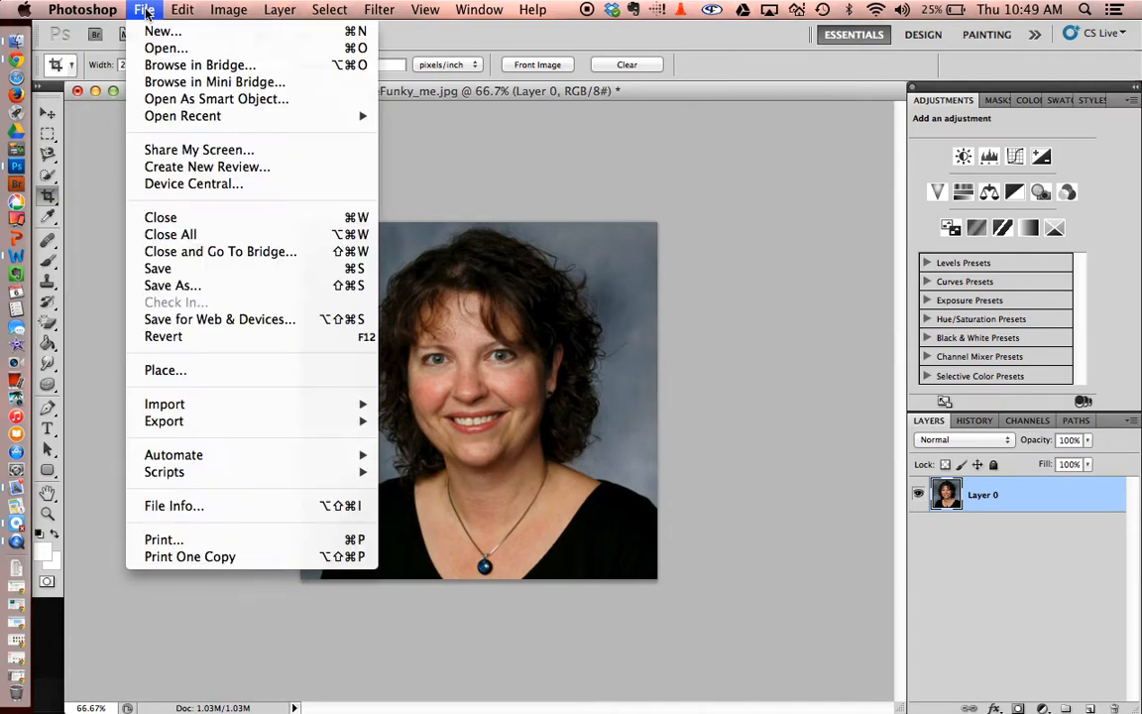
click(185, 286)
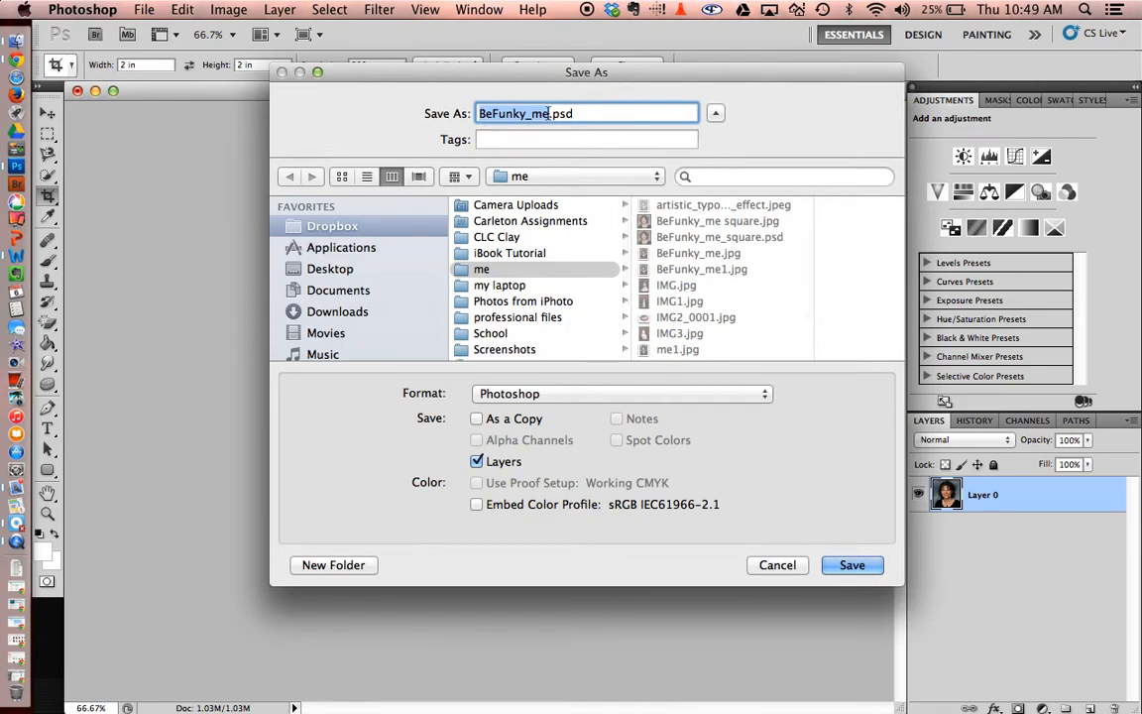
click(550, 113)
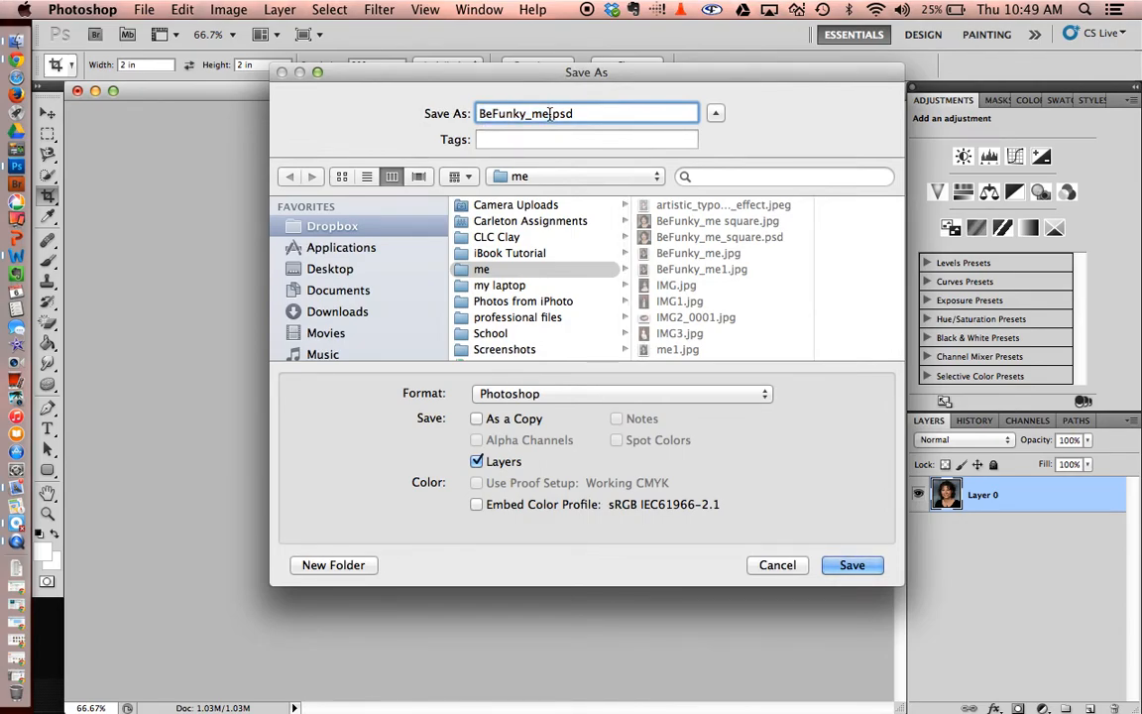
key(BackSpace)
key(BackSpace)
key(BackSpace)
key(BackSpace)
key(BackSpace)
key(BackSpace)
key(BackSpace)
key(BackSpace)
key(BackSpace)
key(BackSpace)
text(Square)
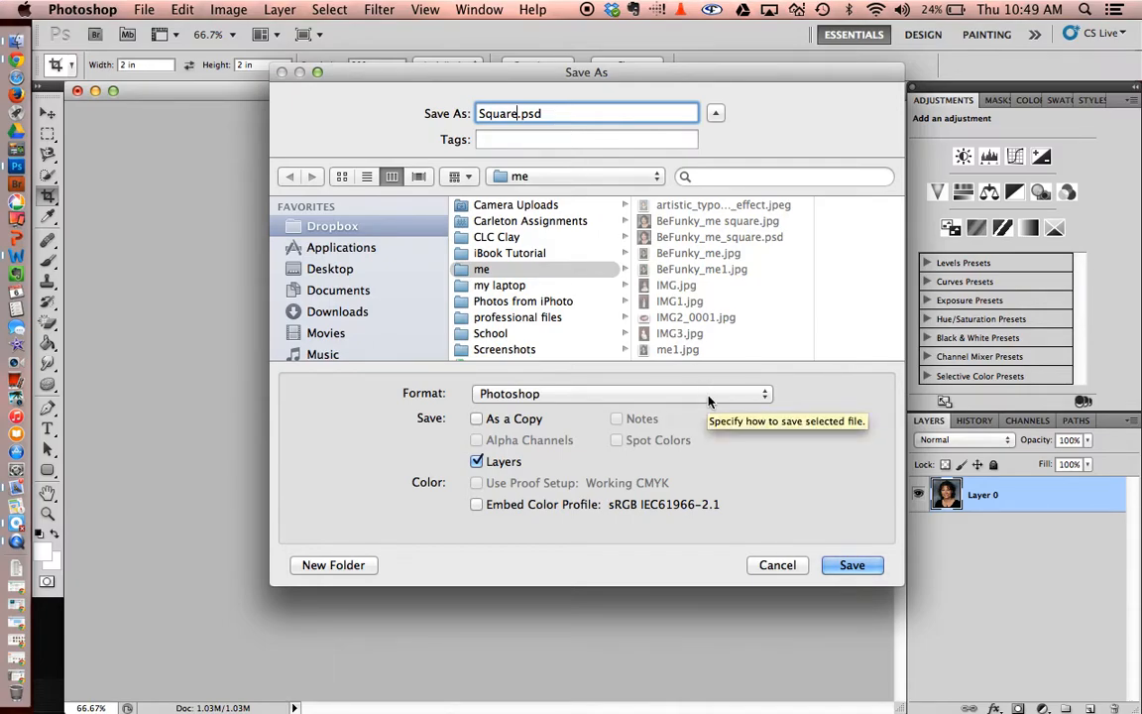
click(850, 566)
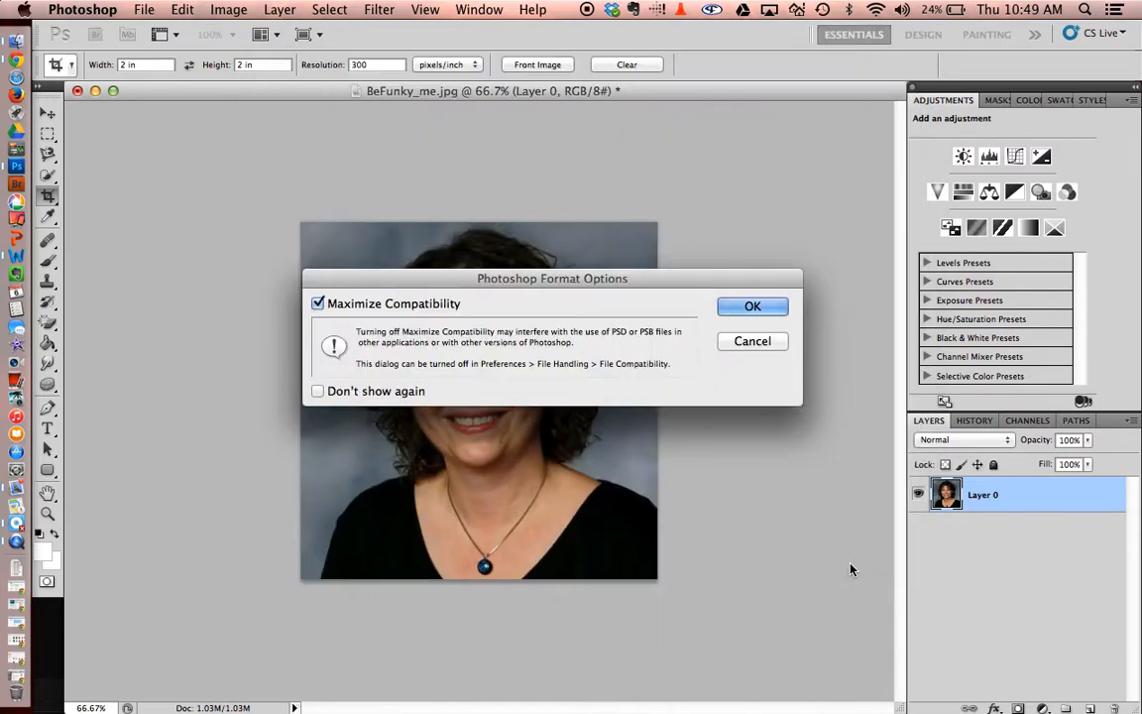
click(772, 309)
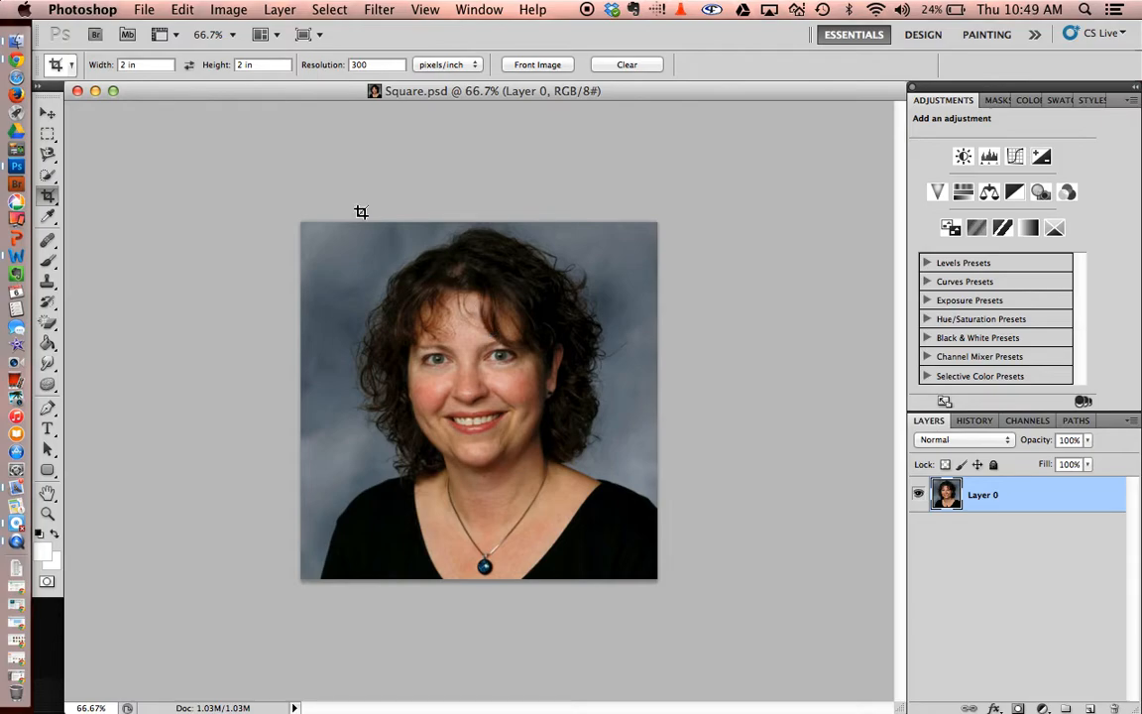
- Start a new document and name it with the author's first name followed by "Warhol"
click(145, 9)
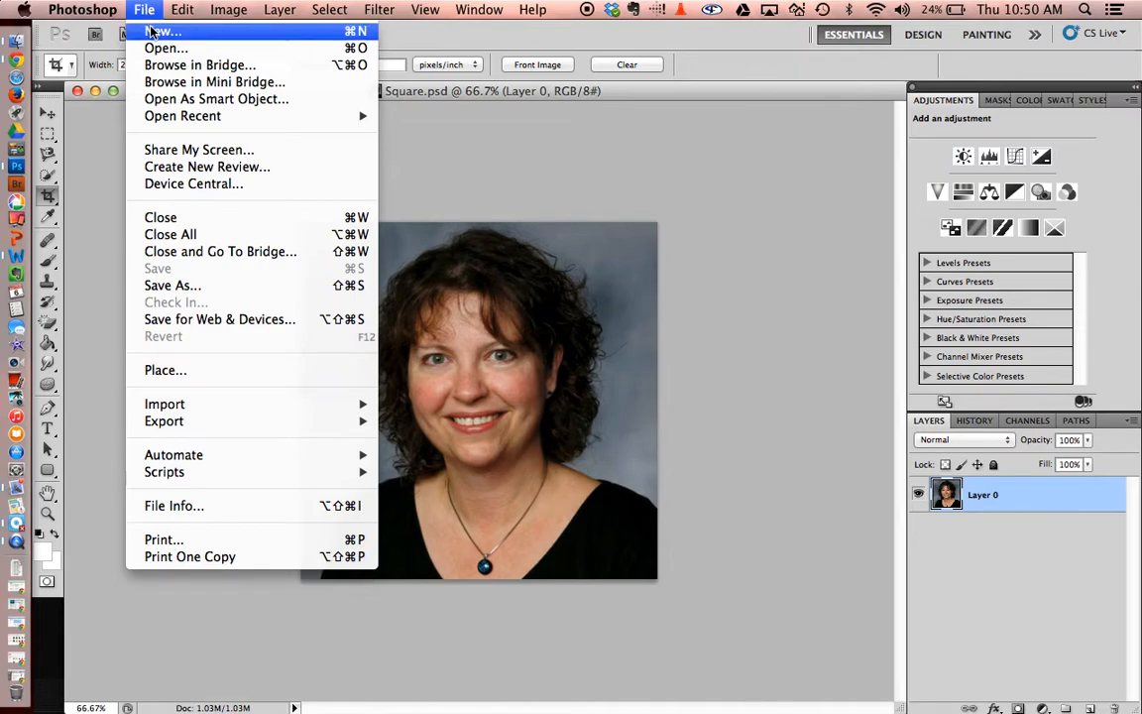
click(151, 32)
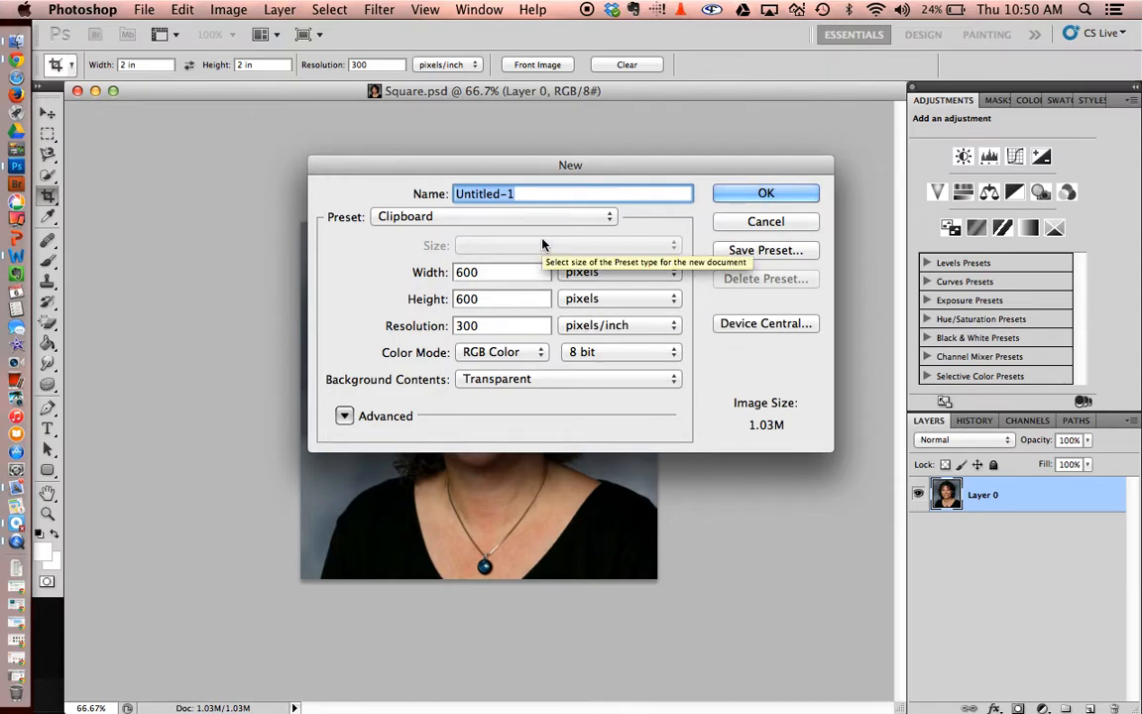
text(W)
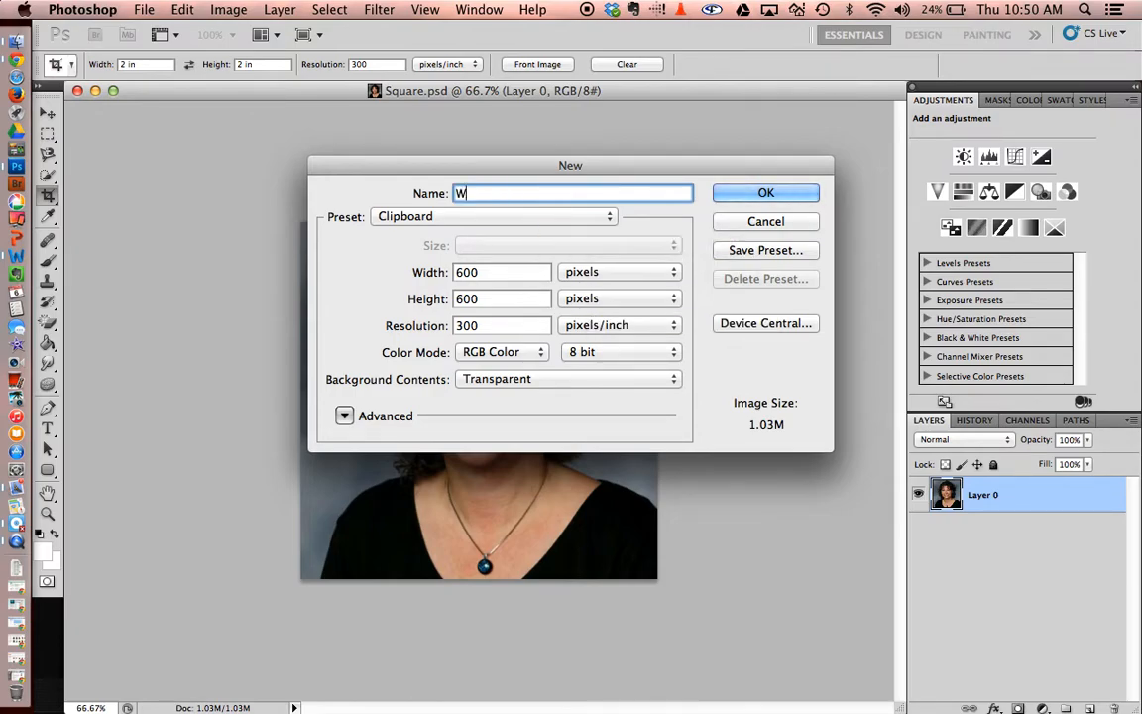
text(arhol)
key(BackSpace)
key(BackSpace)
key(BackSpace)
key(BackSpace)
key(BackSpace)
key(BackSpace)
text(Erin Warhol)
- Set the new document's width and height to 10 inches each, keeping RGB Color as the color mode
click(583, 276)
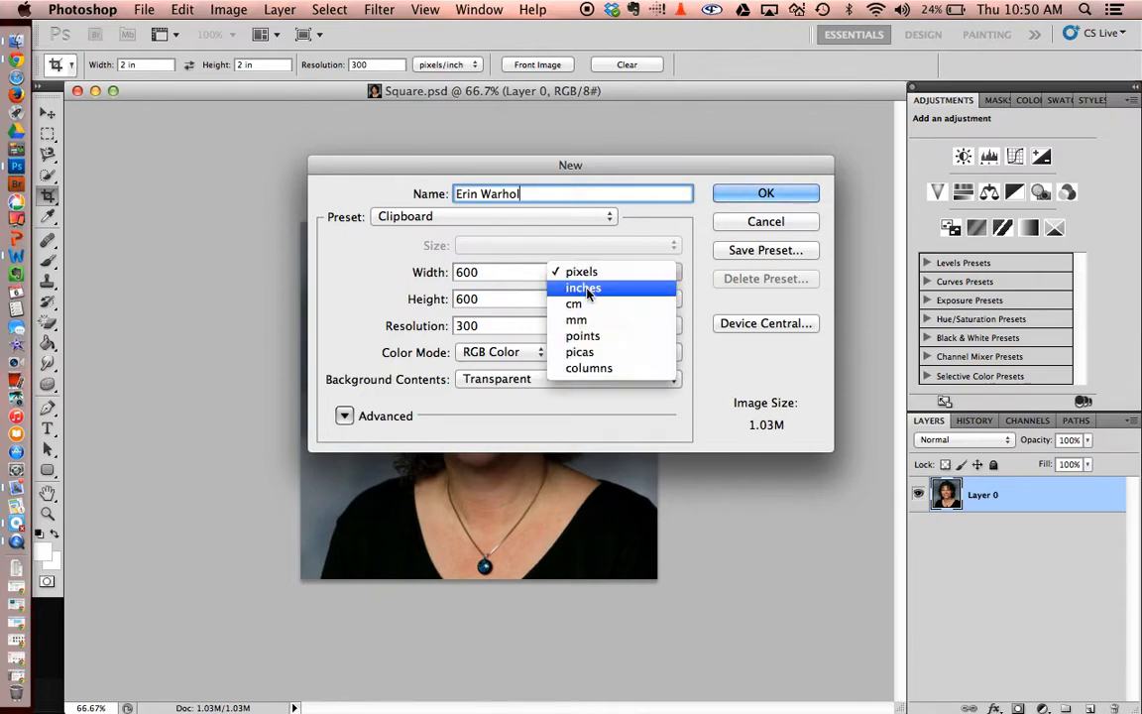
click(583, 287)
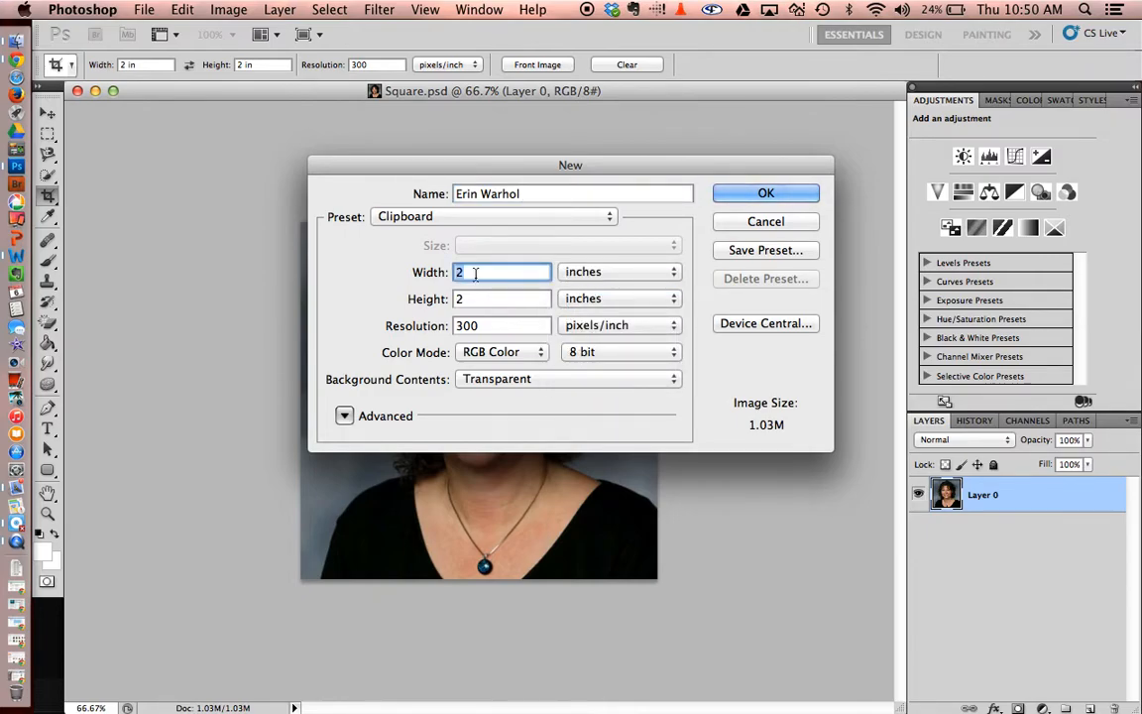
text(10)
key(Tab)
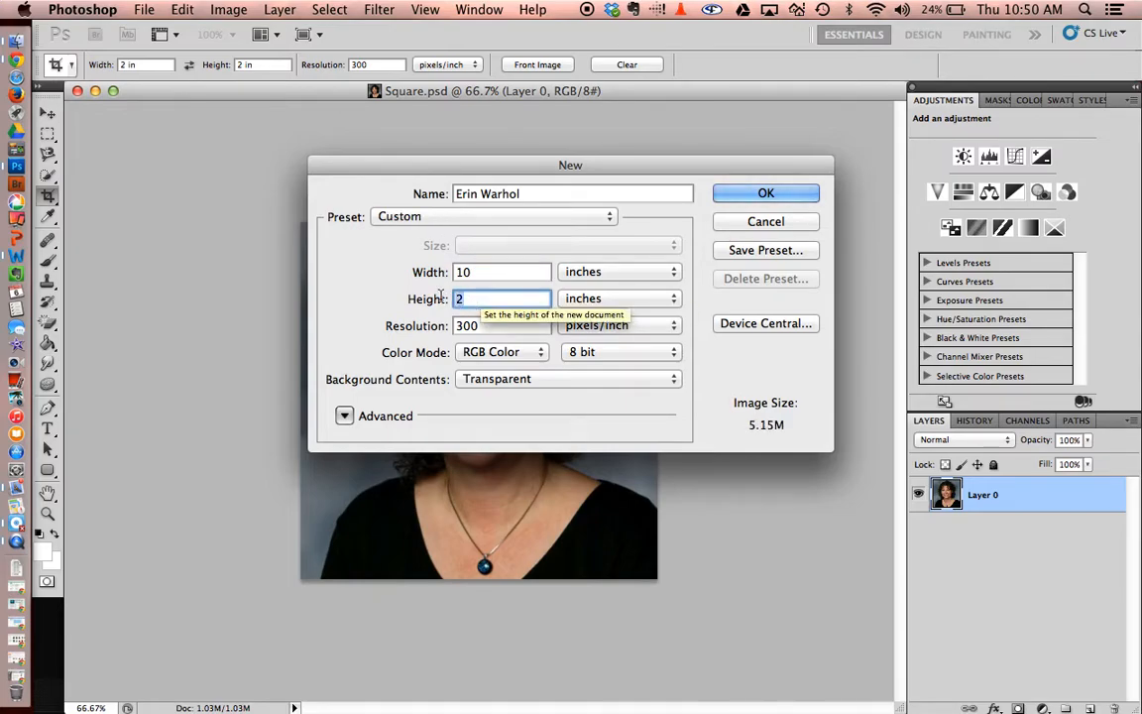
text(10)
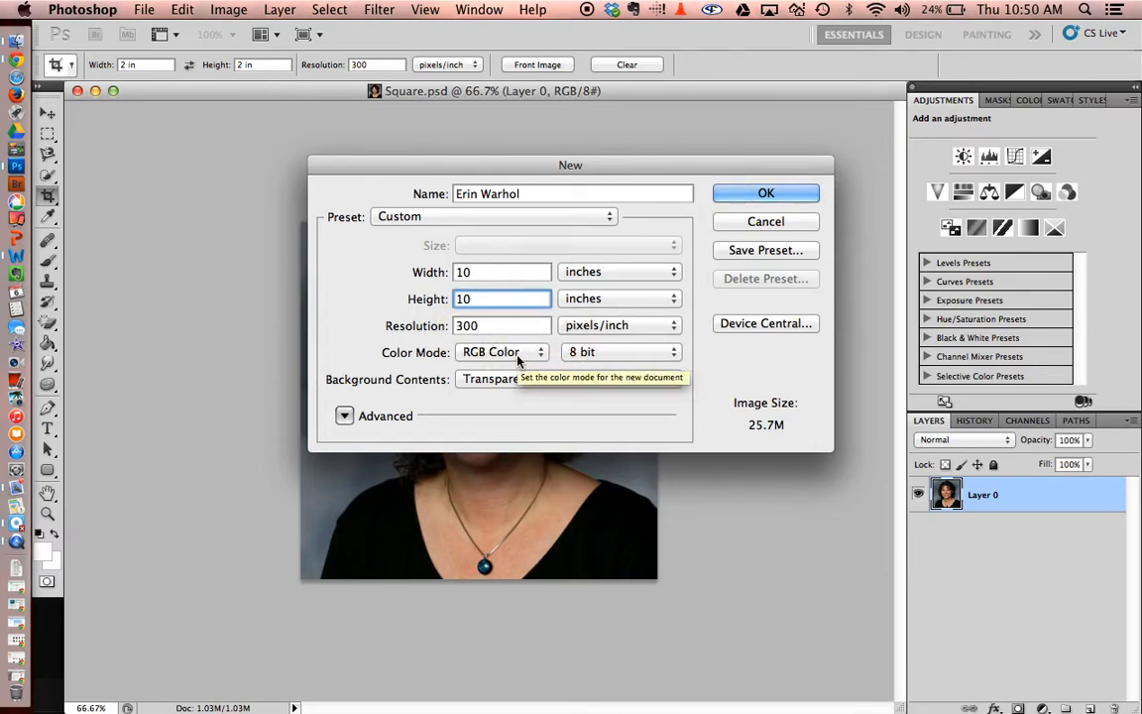
click(518, 360)
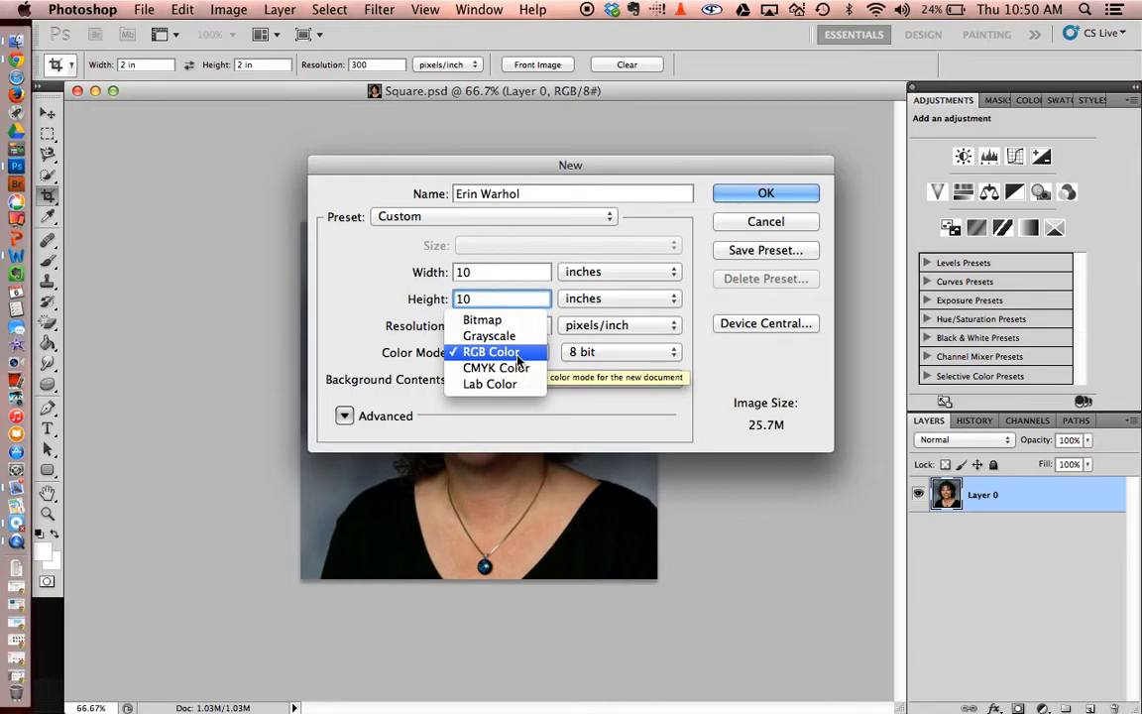
click(517, 359)
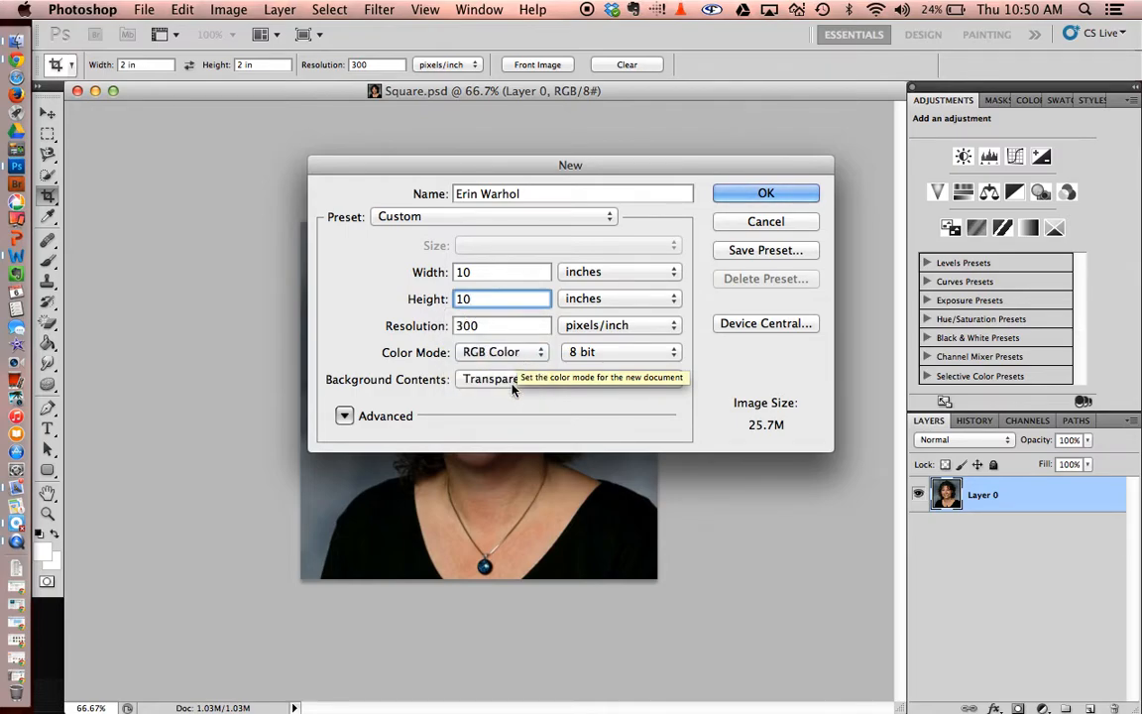
- Try Background Color as the new document's background contents and return the setting to Transparent
click(506, 382)
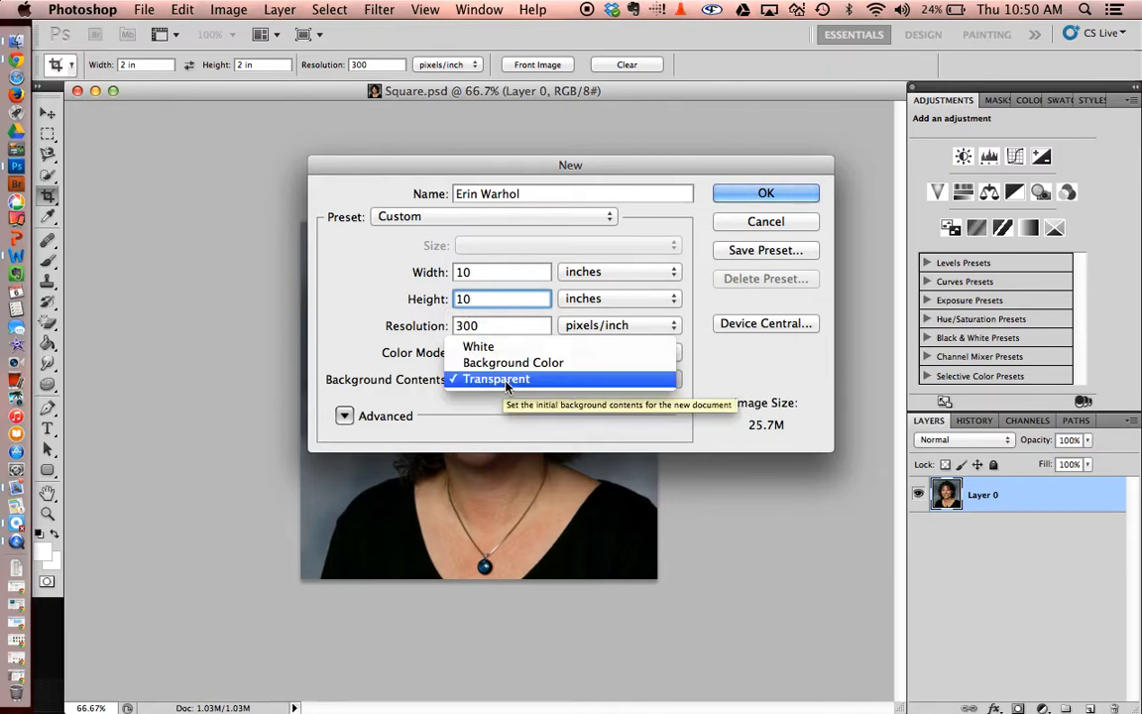
click(503, 364)
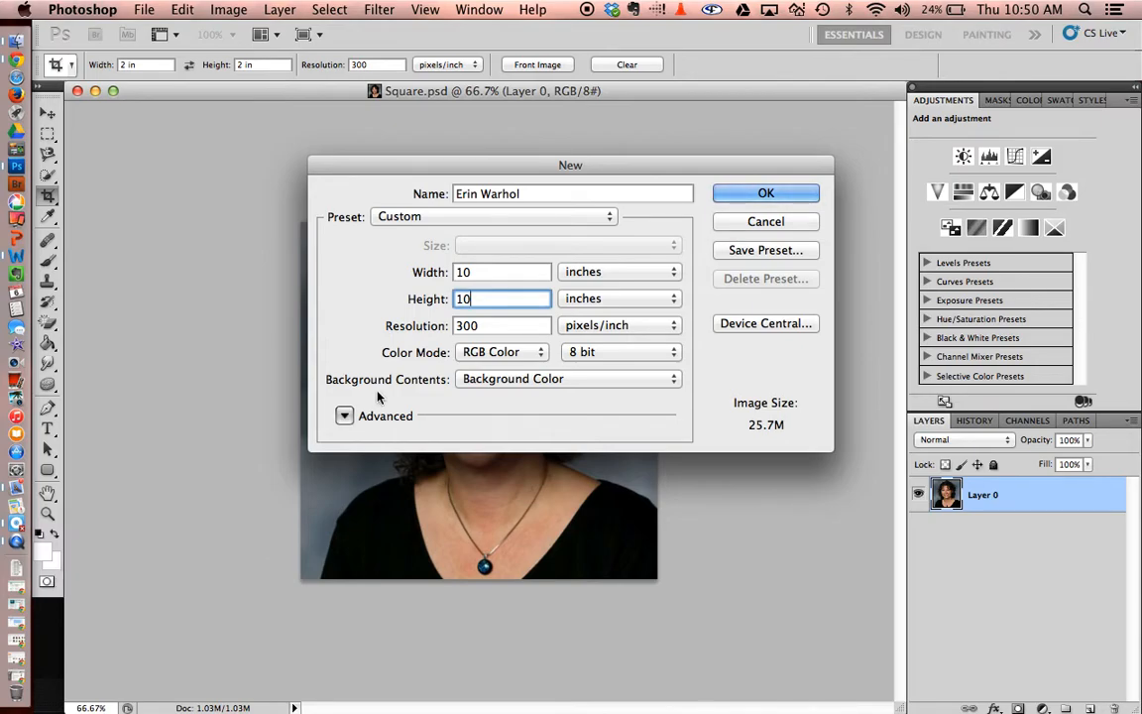
click(494, 387)
click(495, 401)
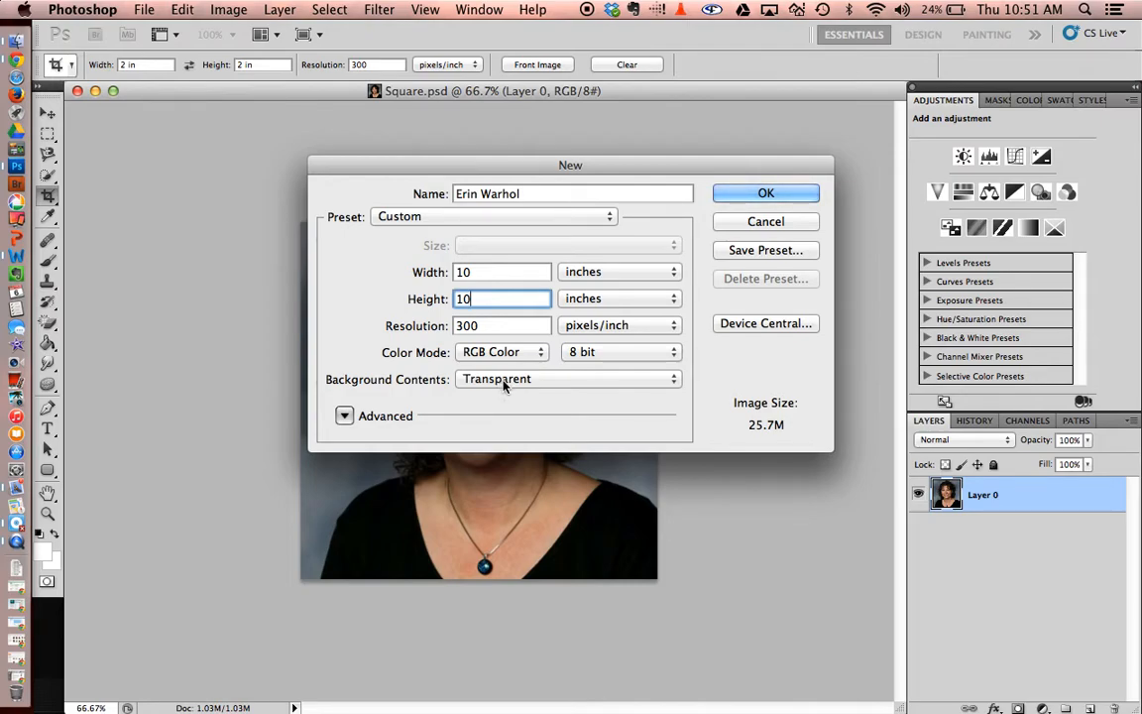
- Create the new 10 by 10 inch transparent document and return to the Square.psd image
click(787, 194)
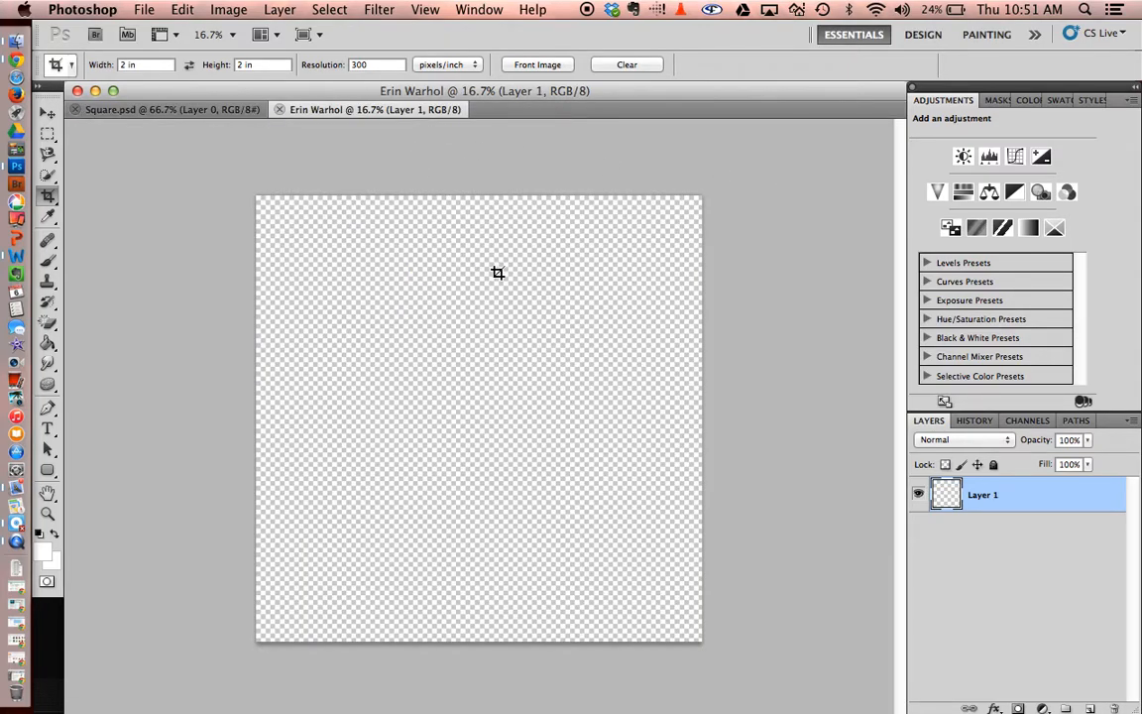
click(193, 111)
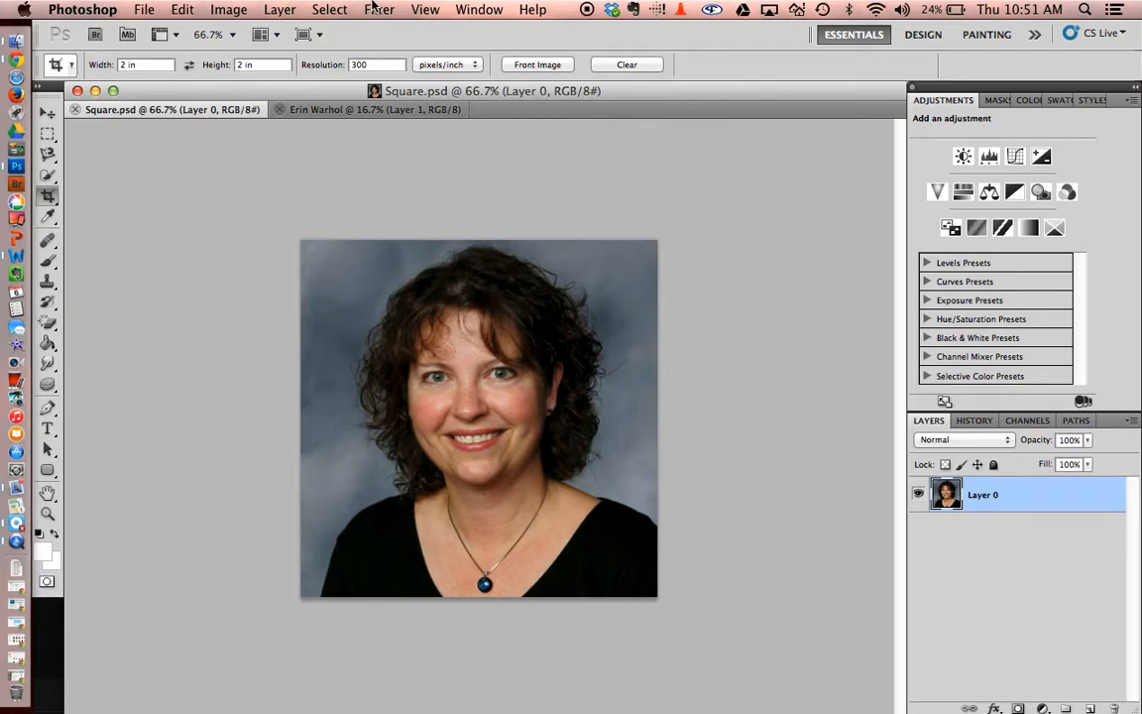
click(373, 8)
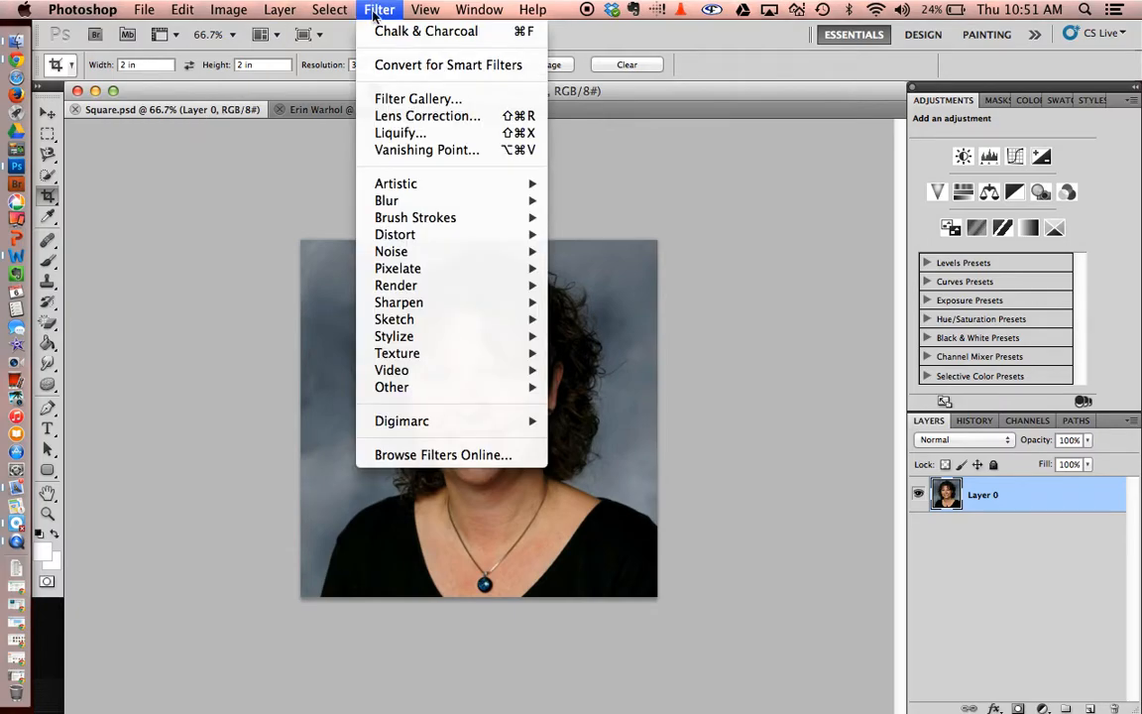
mouse_move(409, 186)
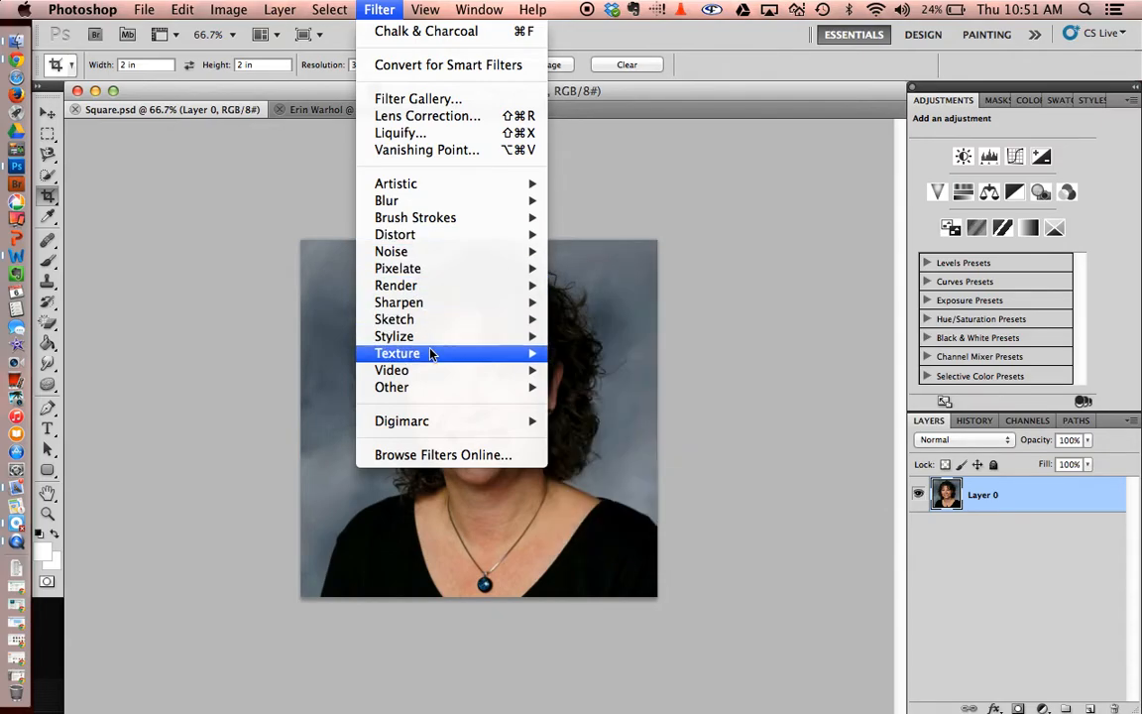
mouse_move(448, 186)
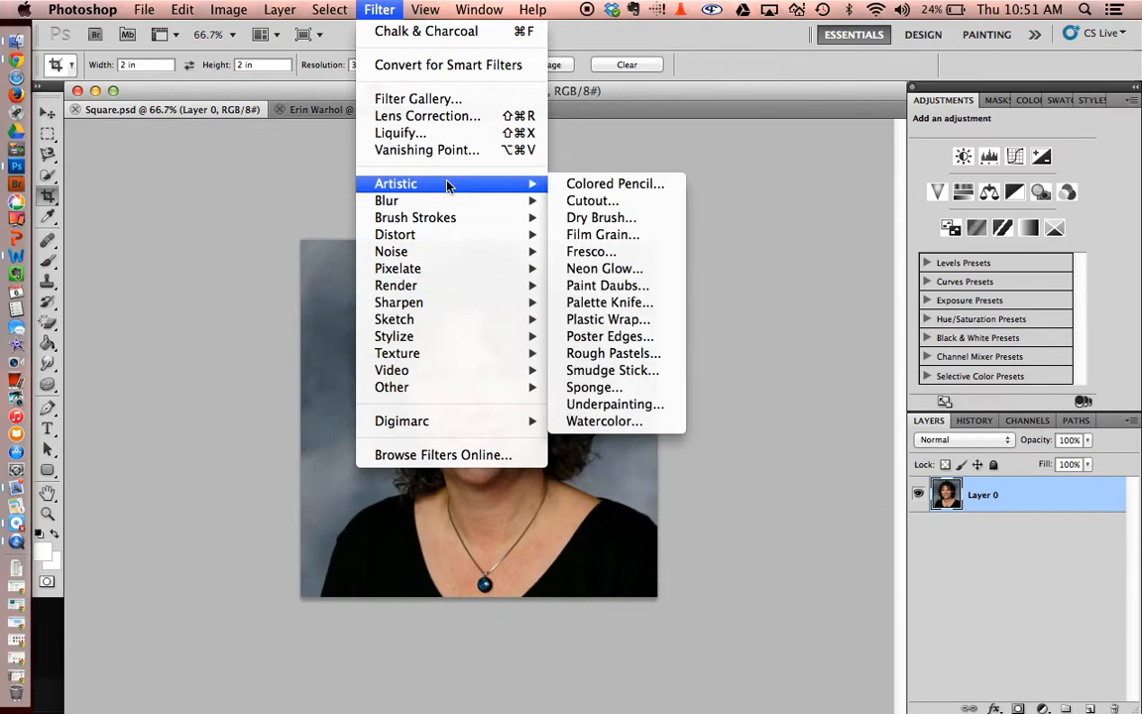
click(609, 276)
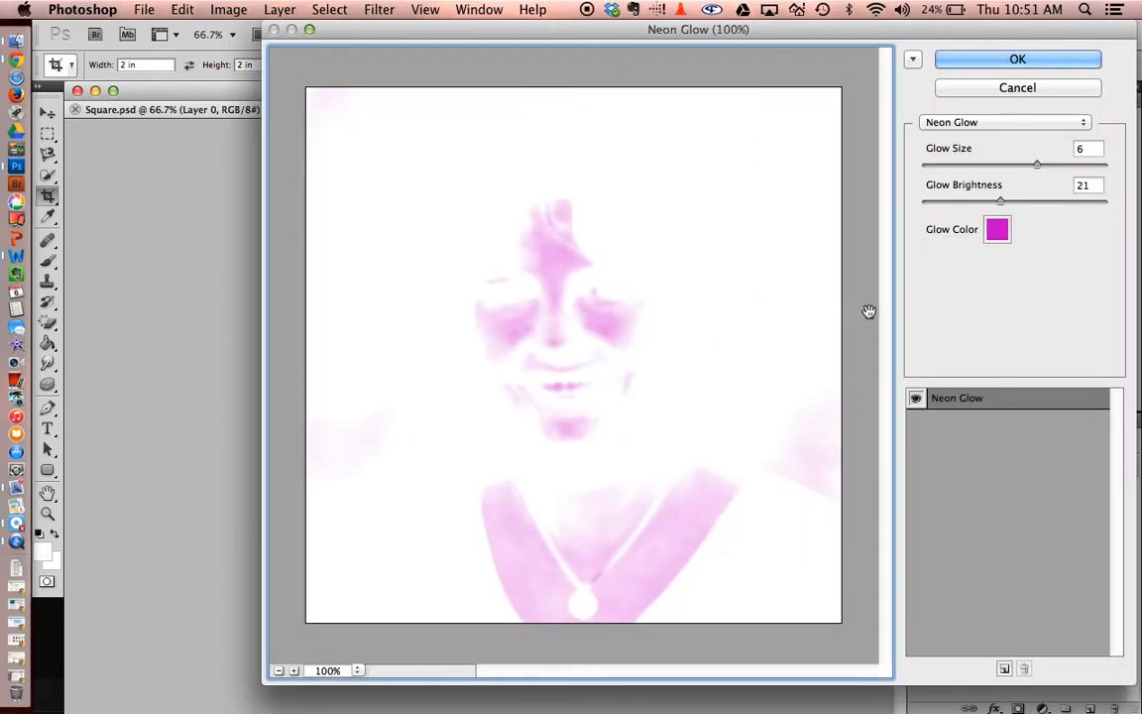
click(997, 229)
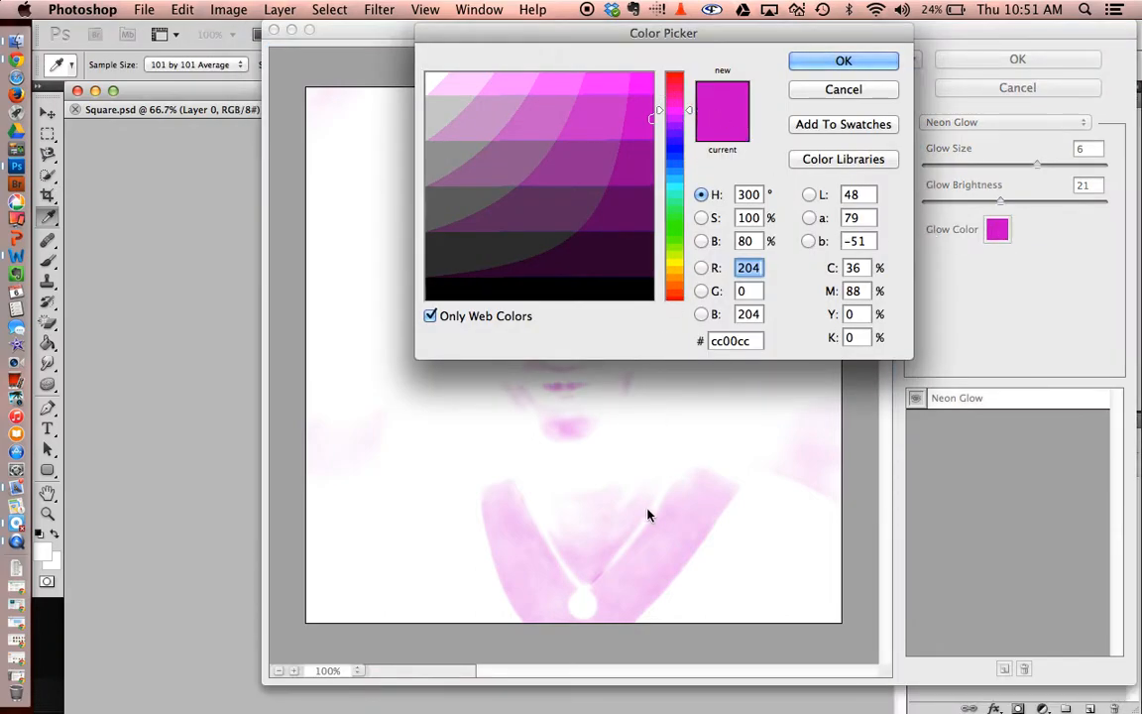
click(674, 79)
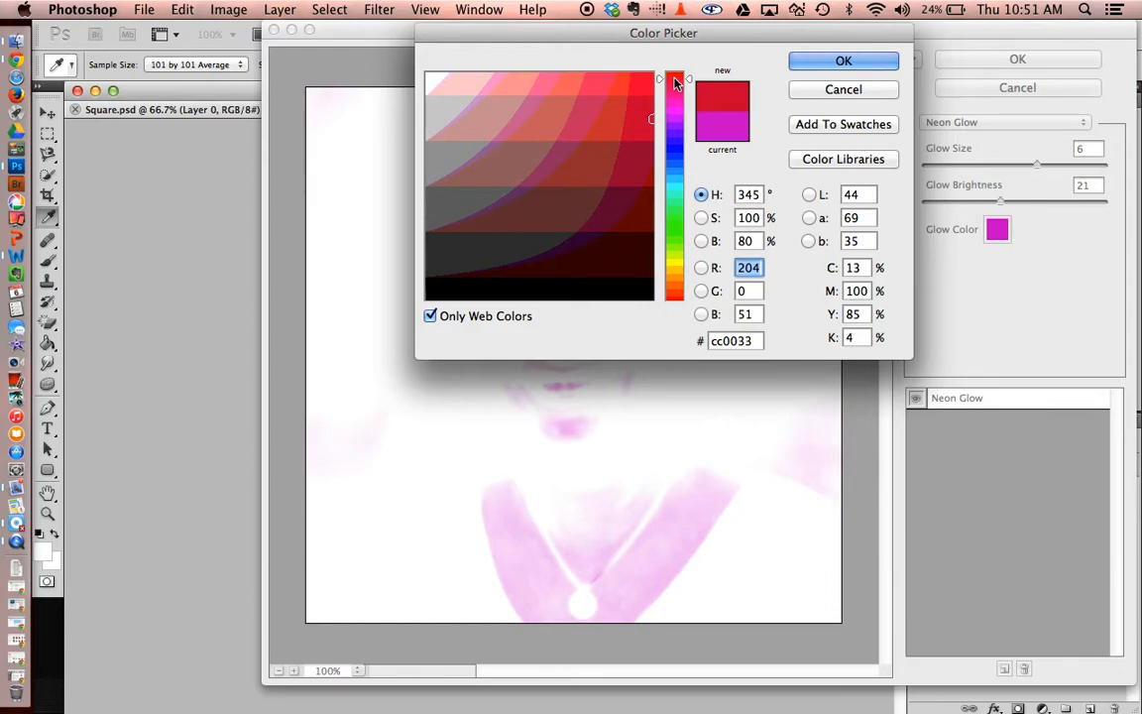
click(842, 62)
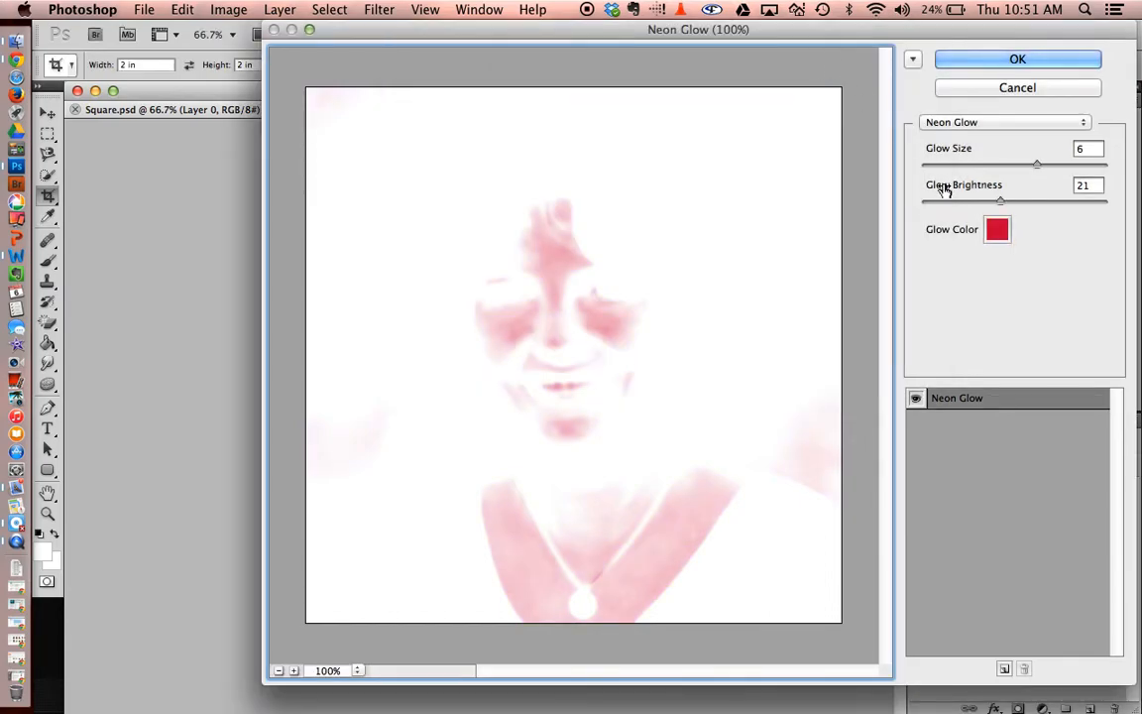
click(998, 231)
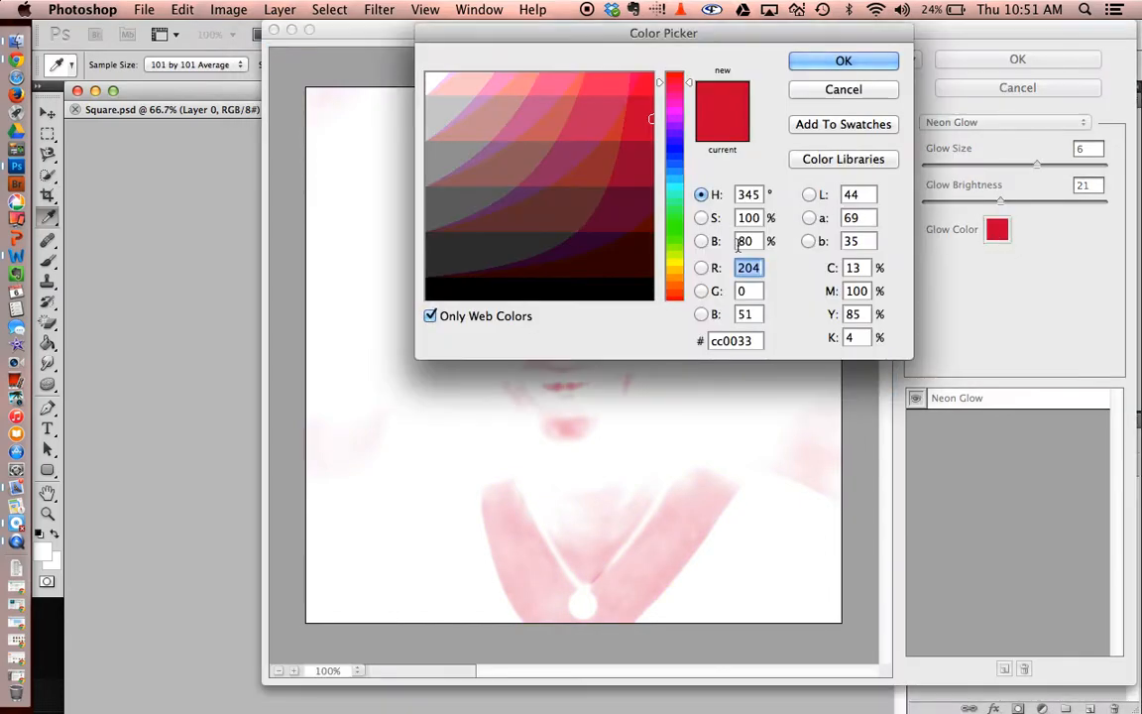
click(674, 156)
key(c)
click(841, 61)
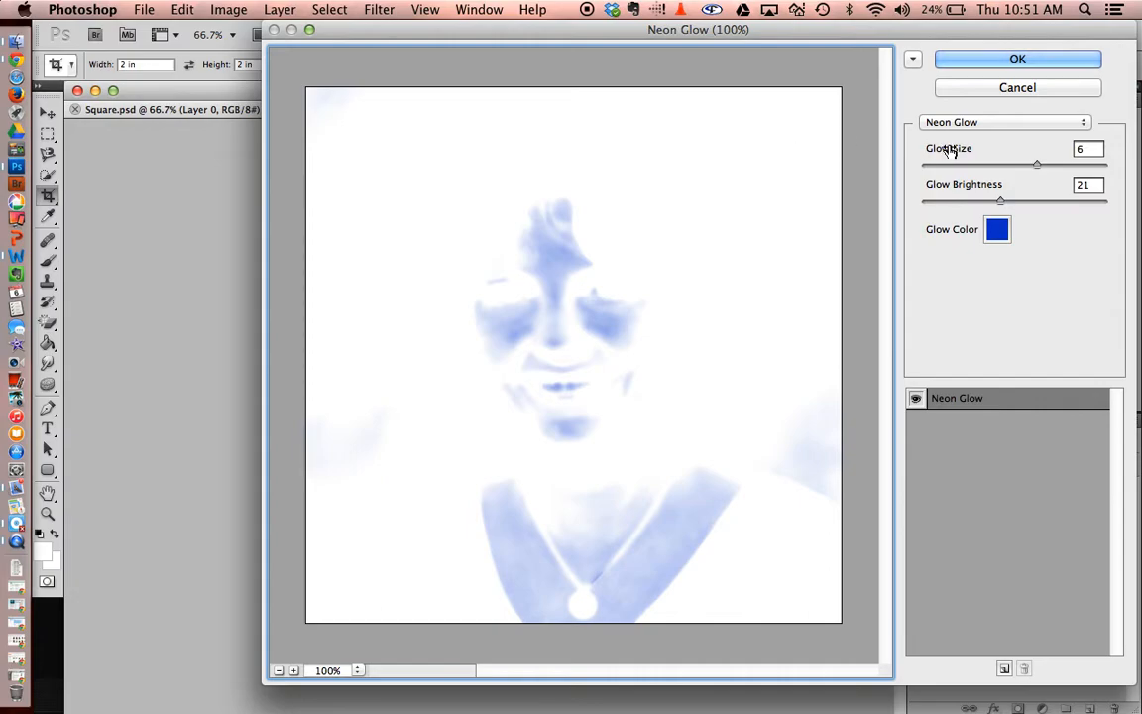
click(997, 91)
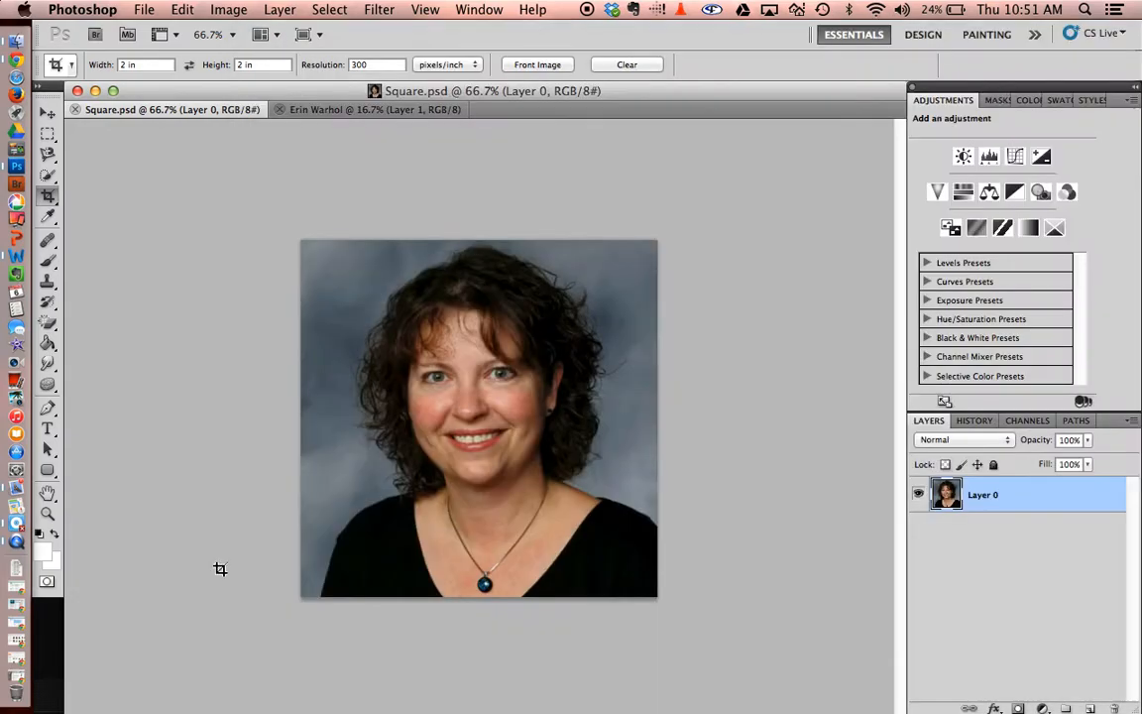
- Set the foreground color to bright red
click(43, 552)
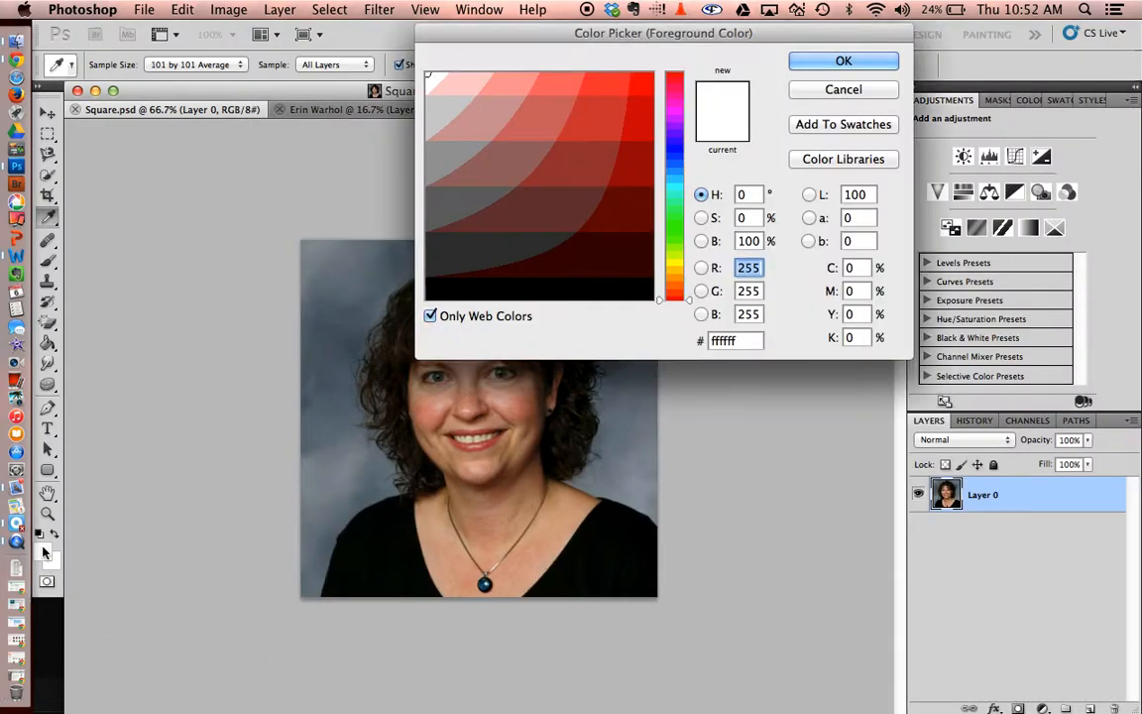
click(644, 78)
click(844, 61)
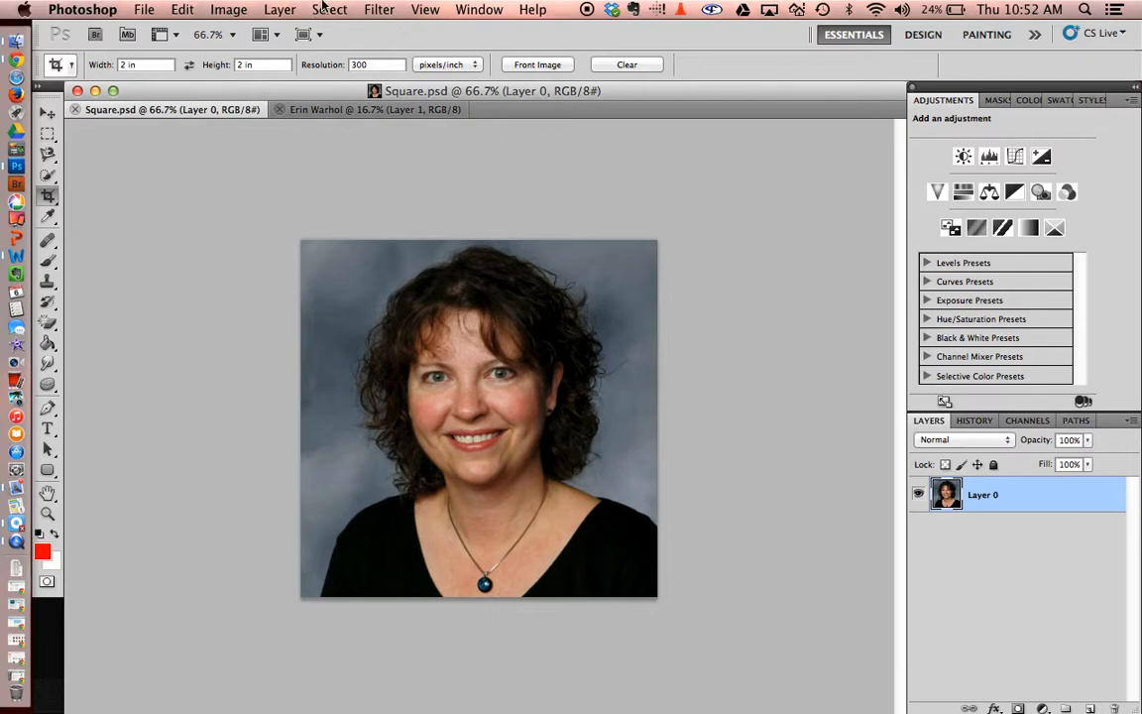
- Apply the Neon Glow filter to the portrait with glow size 5, glow brightness 18 and the magenta glow color cc00cc
click(373, 9)
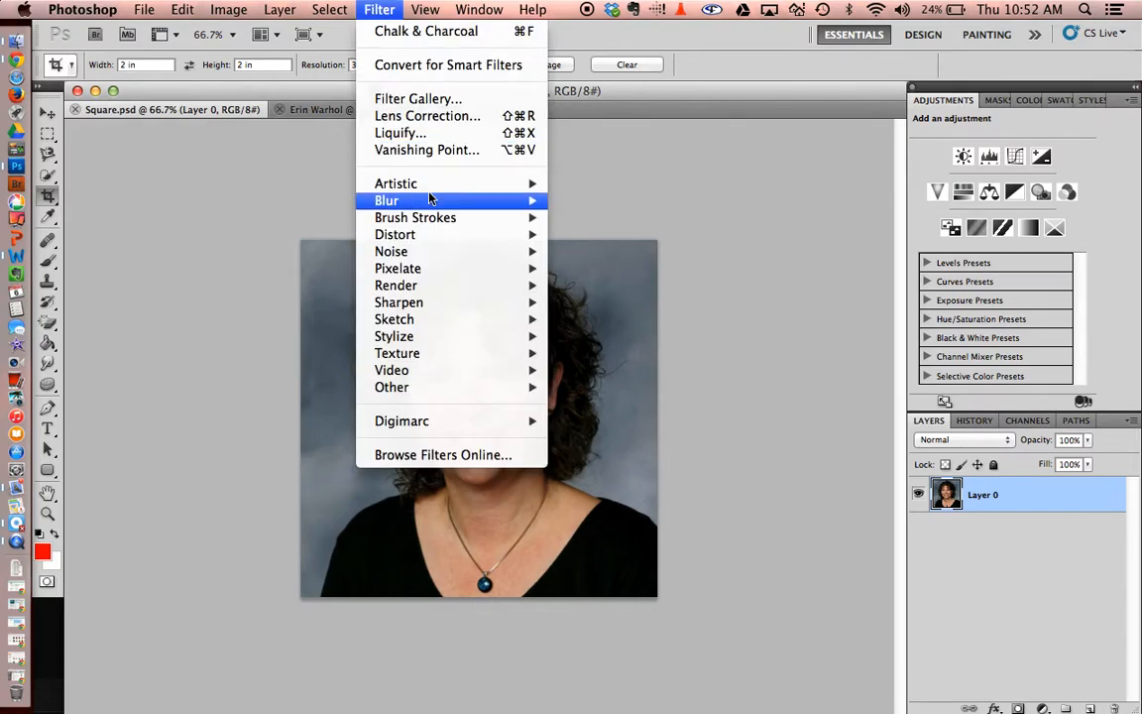
mouse_move(428, 184)
click(604, 267)
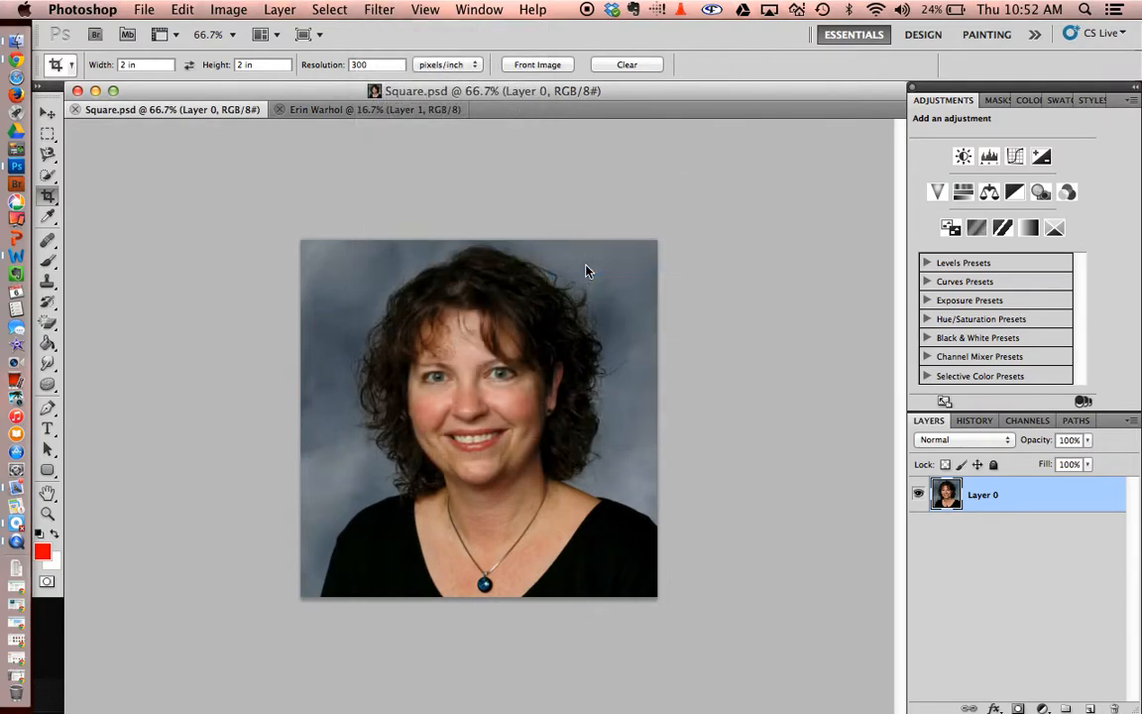
click(997, 230)
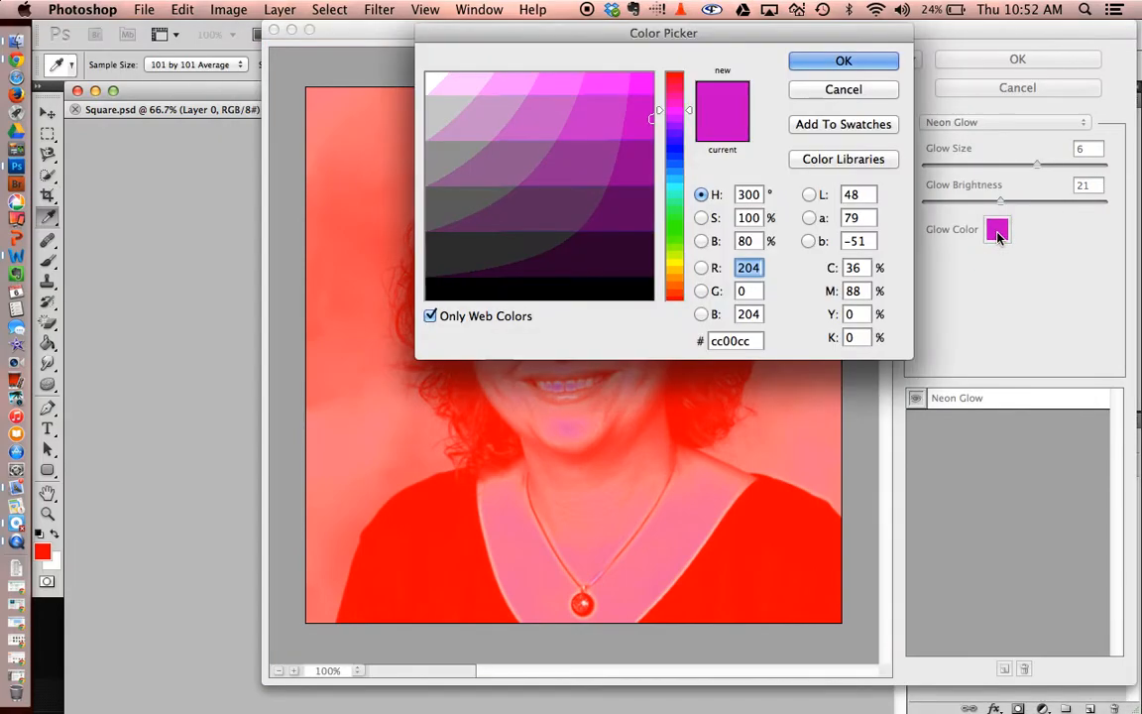
drag(718, 35, 942, 244)
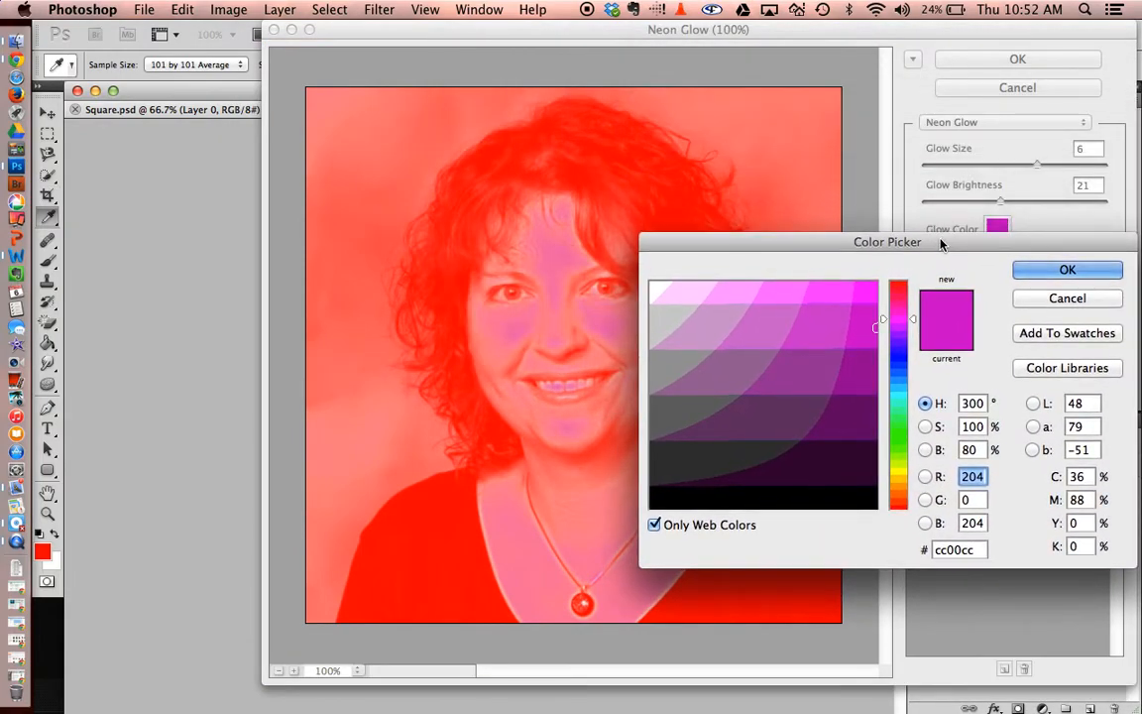
click(1053, 255)
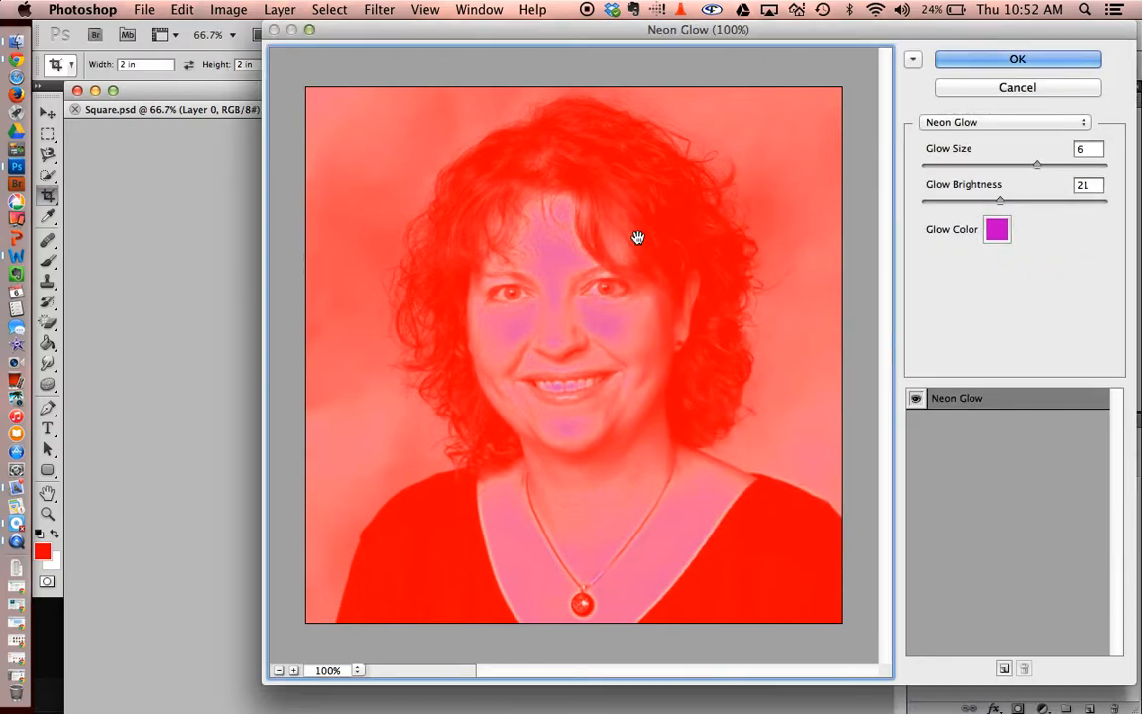
drag(1038, 170, 988, 204)
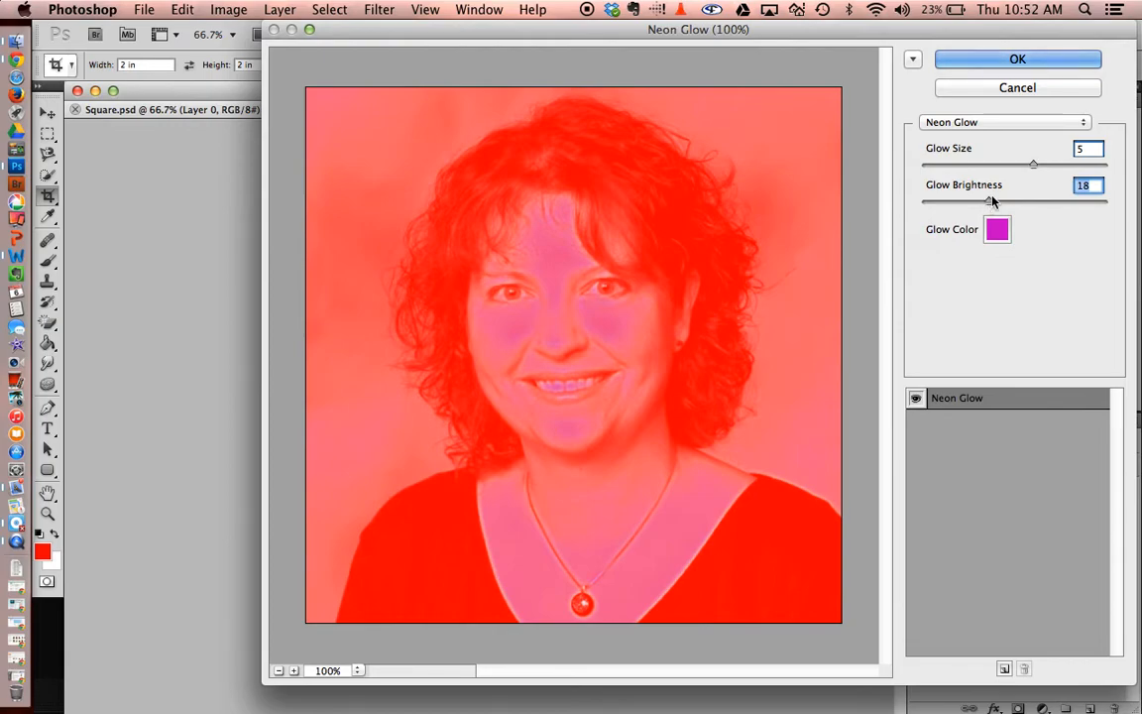
click(1021, 65)
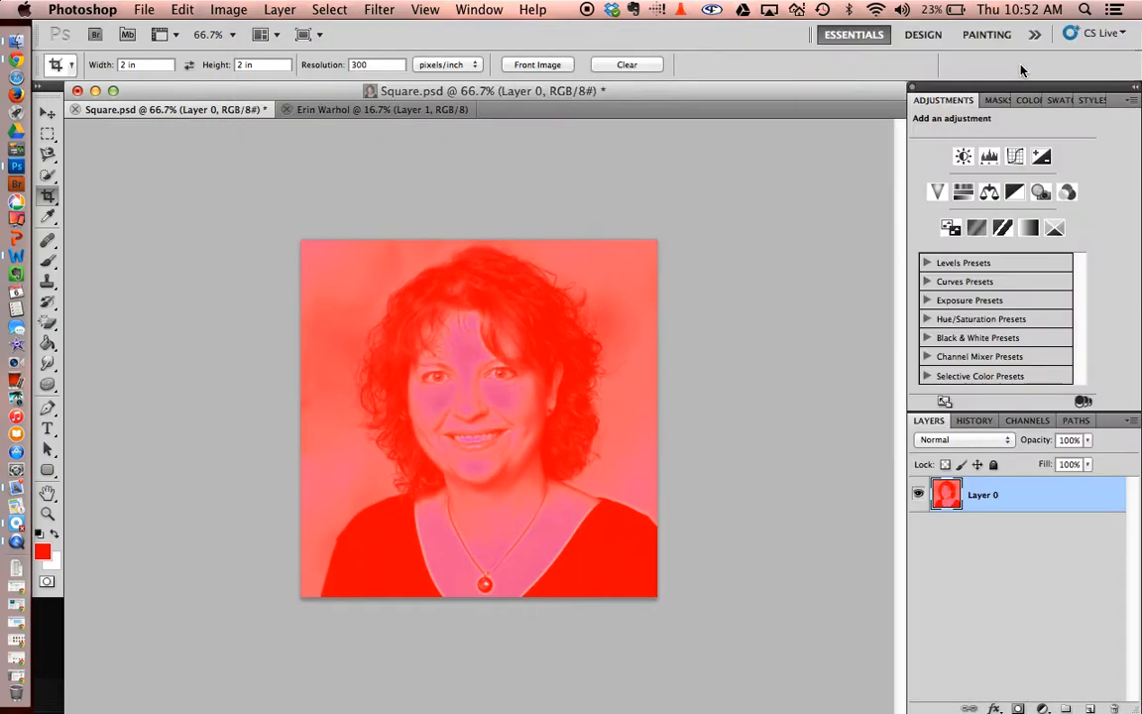
- Set up the Horizontal Type tool with black text (000000) in the Matura MT Script Capitals font
click(46, 428)
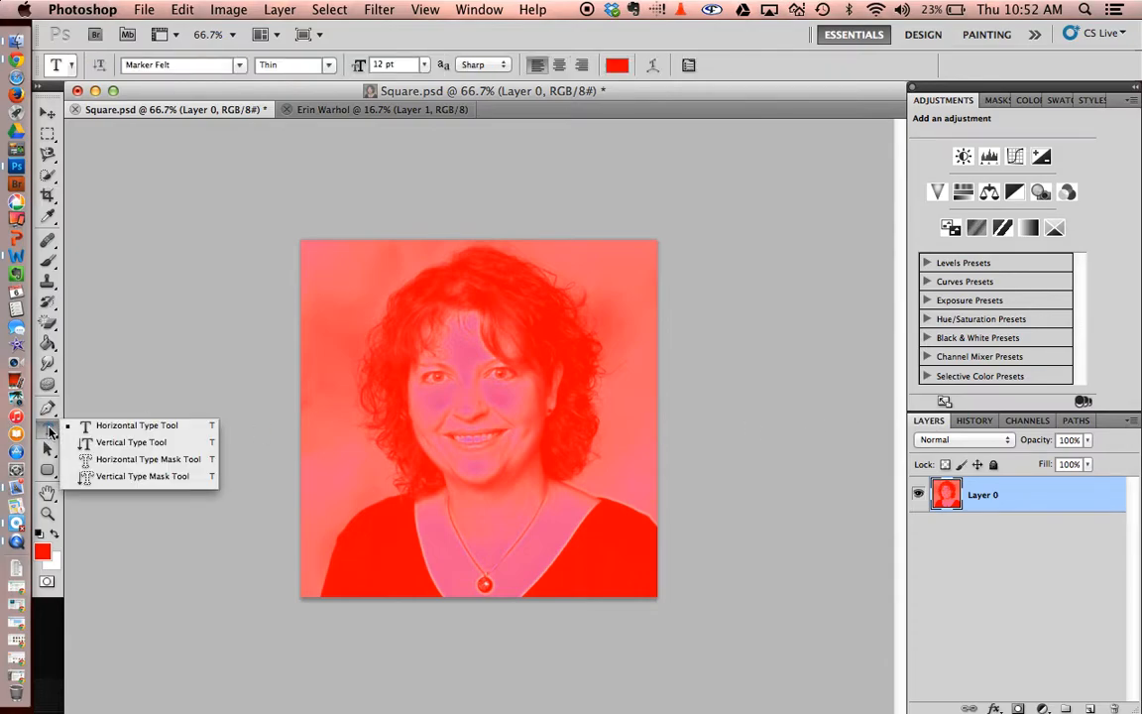
click(109, 426)
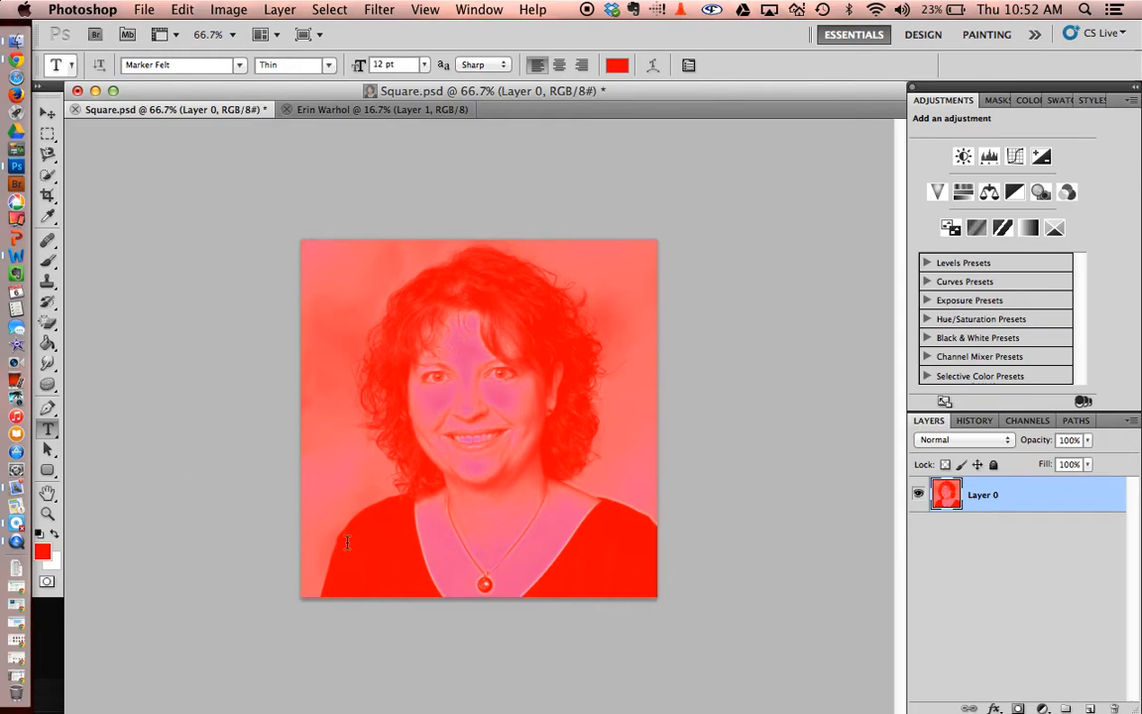
click(975, 420)
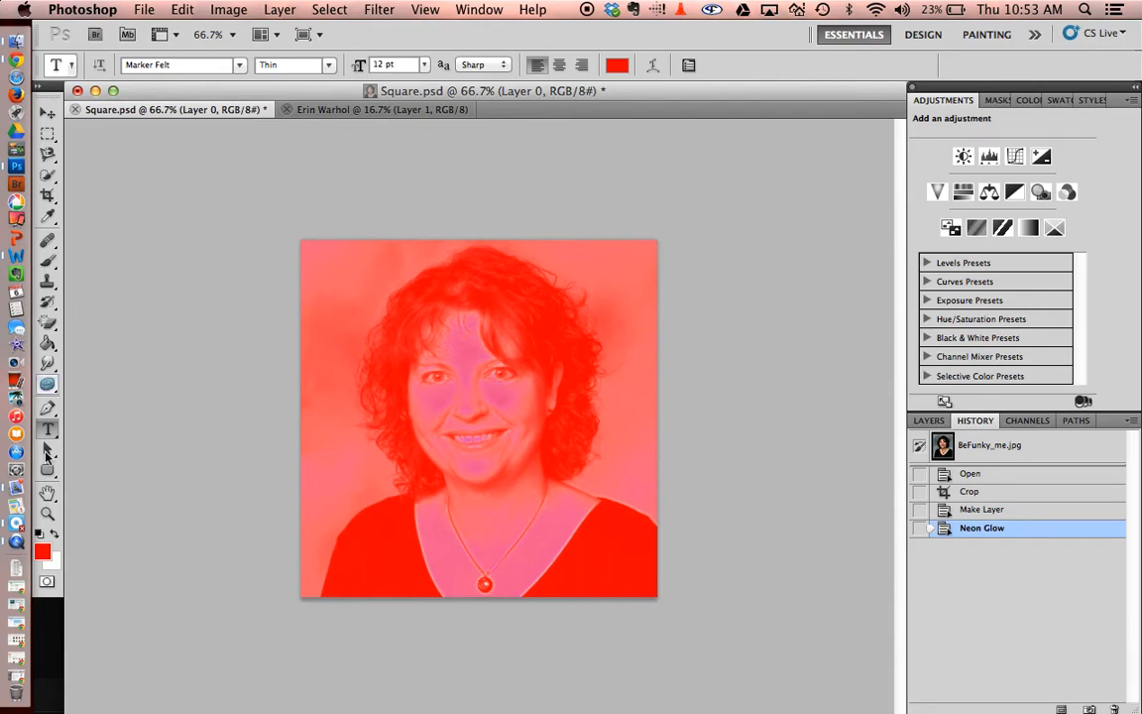
click(616, 65)
click(712, 484)
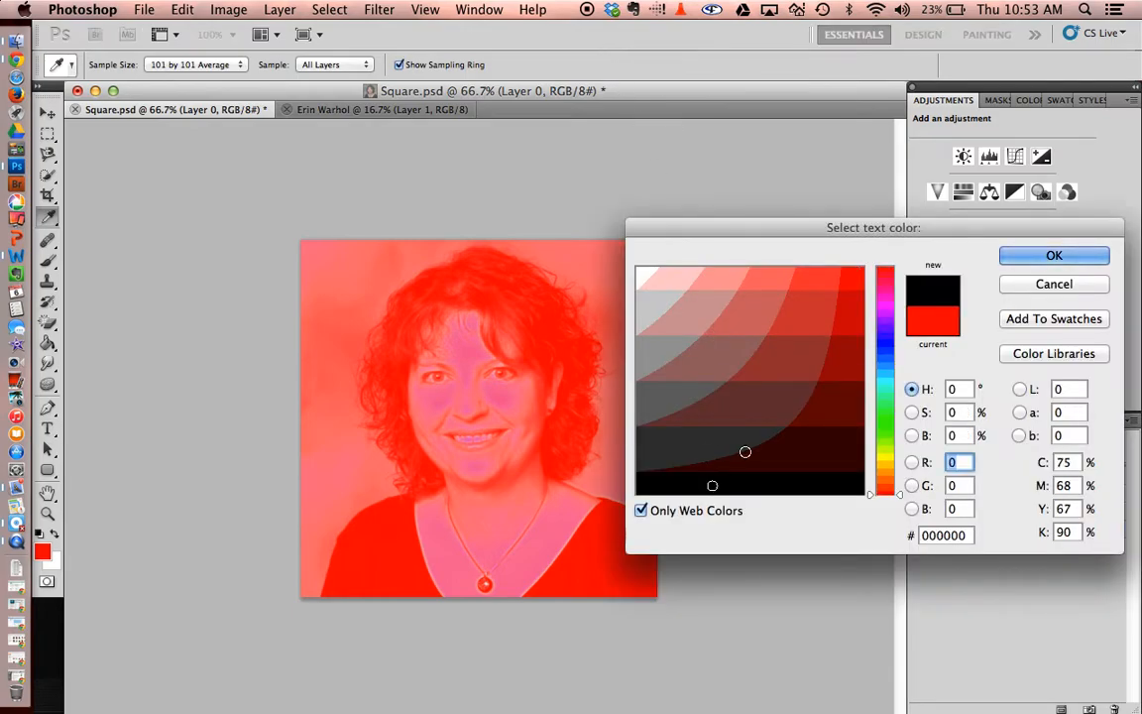
click(1093, 255)
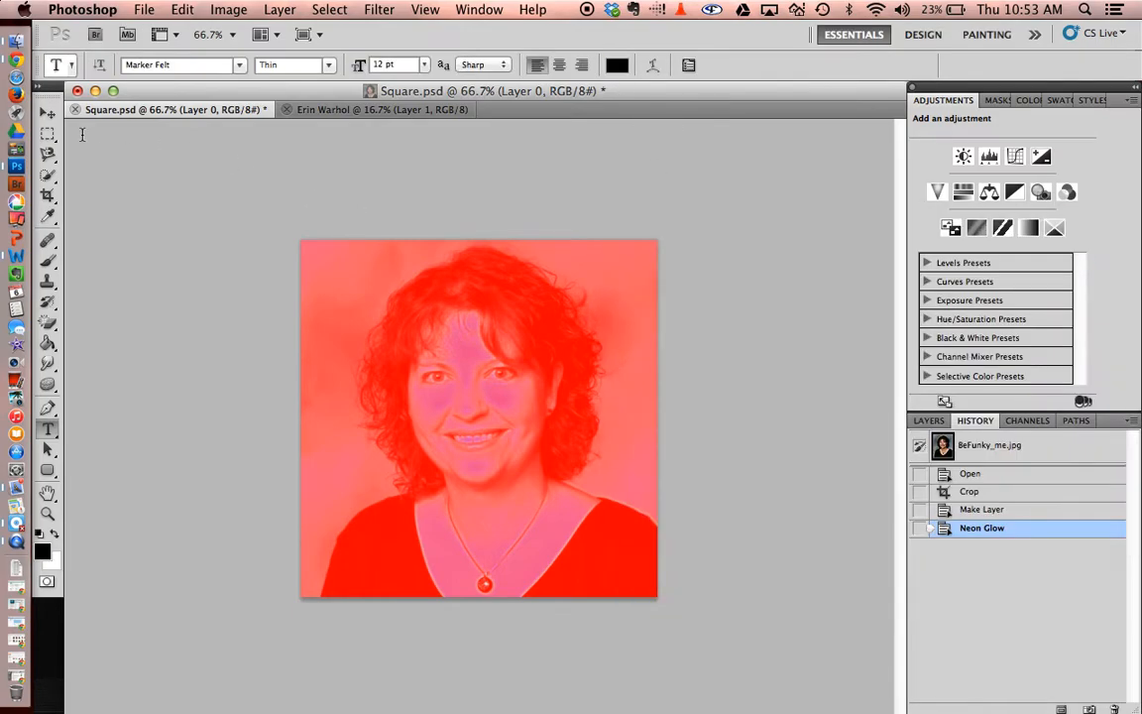
click(238, 68)
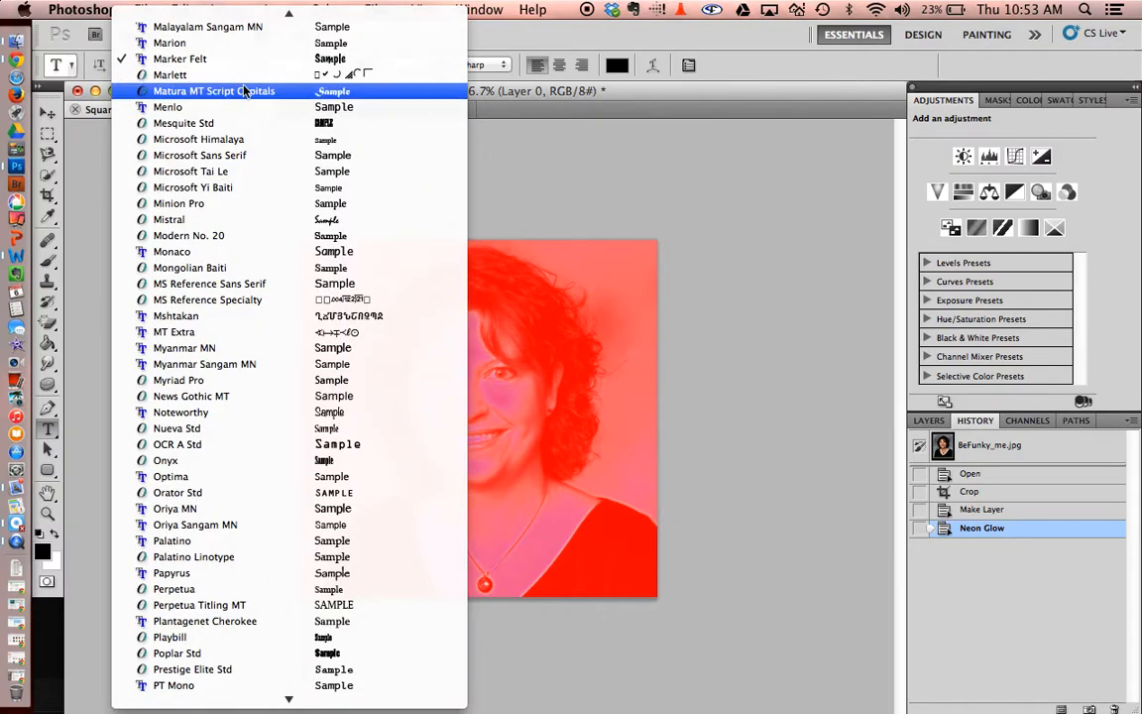
click(226, 85)
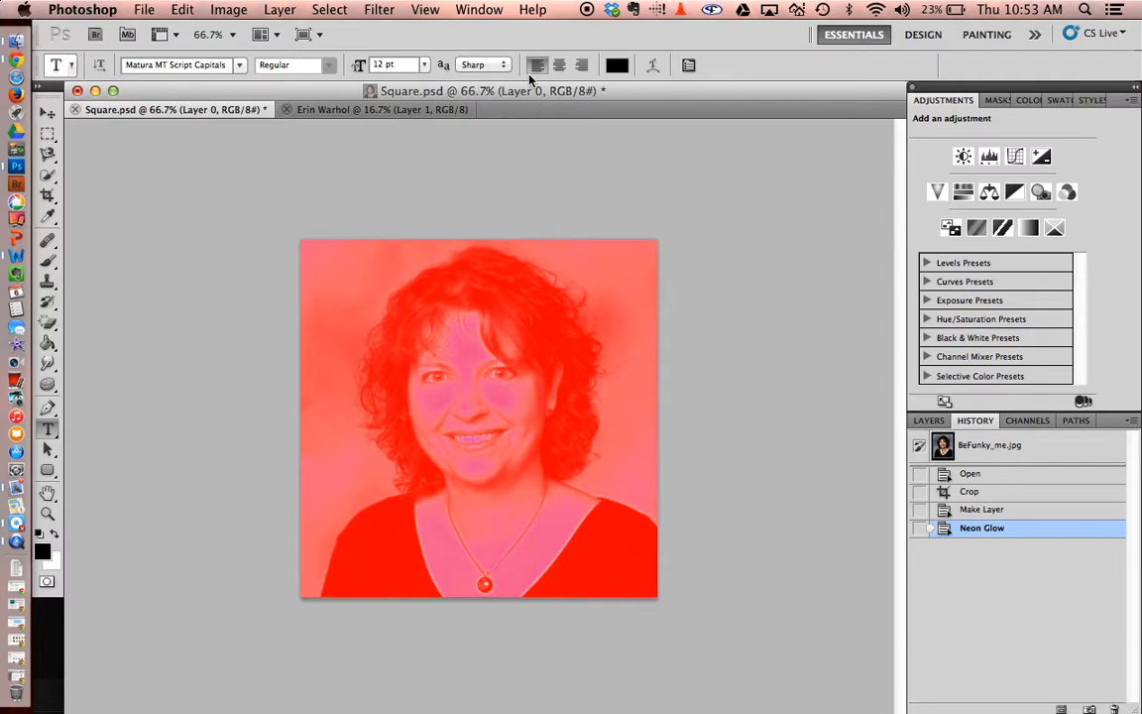
- Add the text "Neon Glow" over the lower left of the portrait and move it slightly down and left
click(334, 540)
text(Neon G)
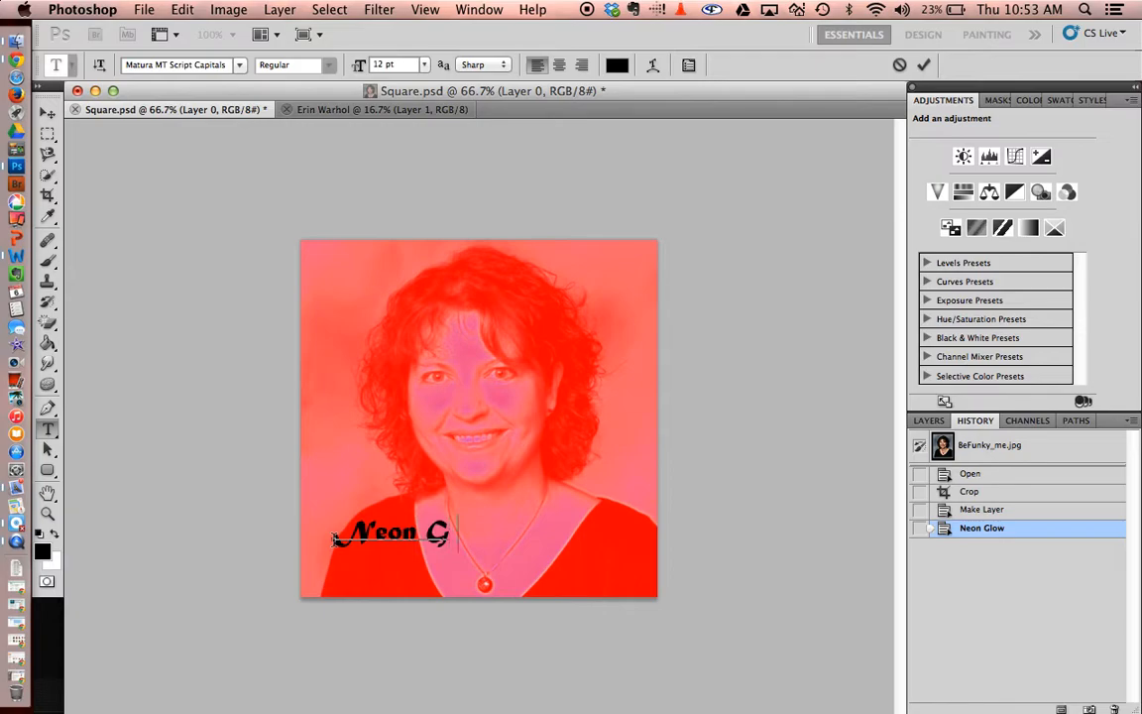
text(low)
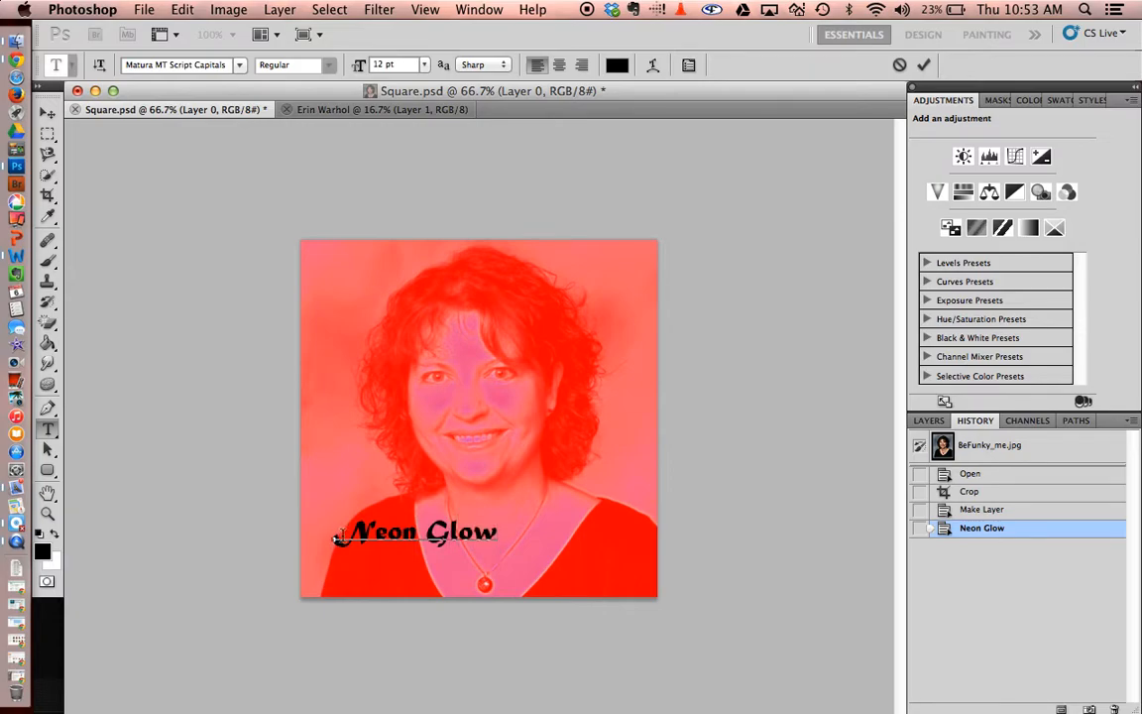
click(47, 112)
drag(373, 537, 368, 547)
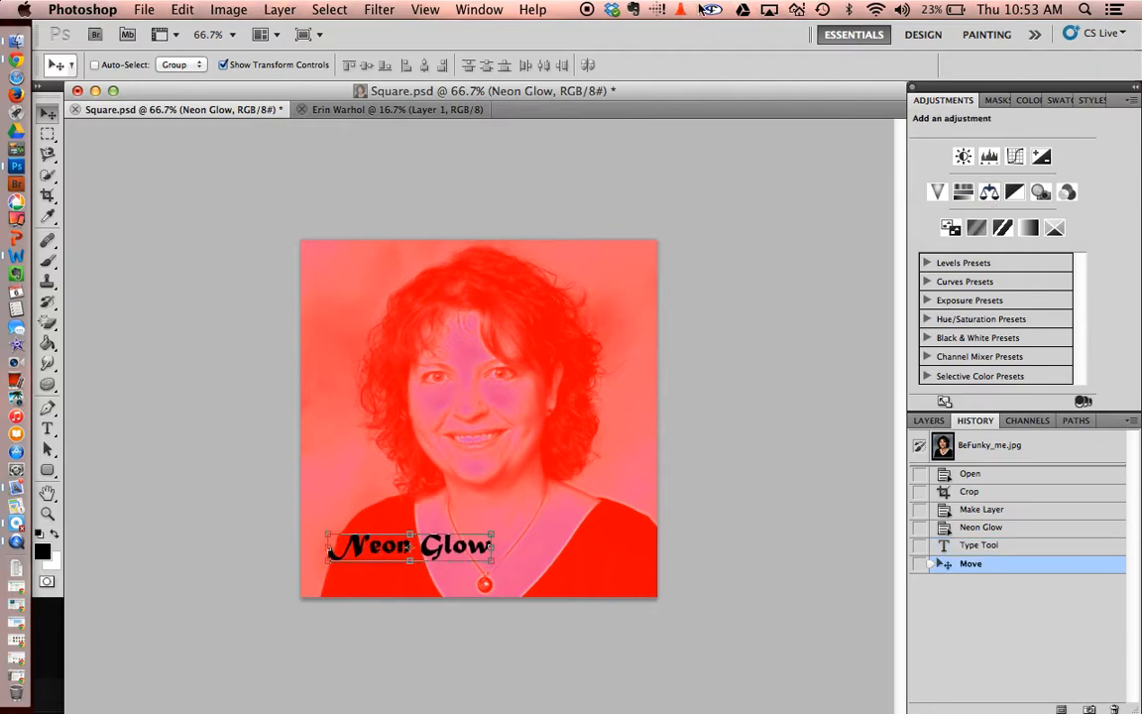
click(47, 197)
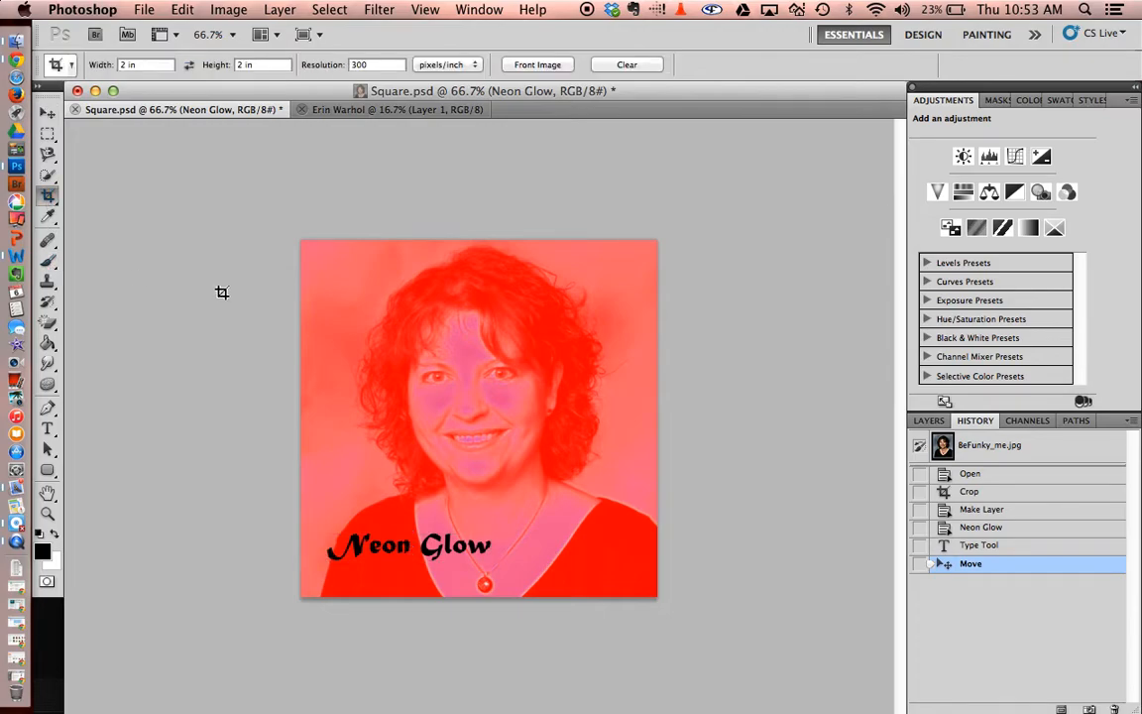
- Show the layers of Square.psd and select both the text layer and the portrait layer
click(929, 421)
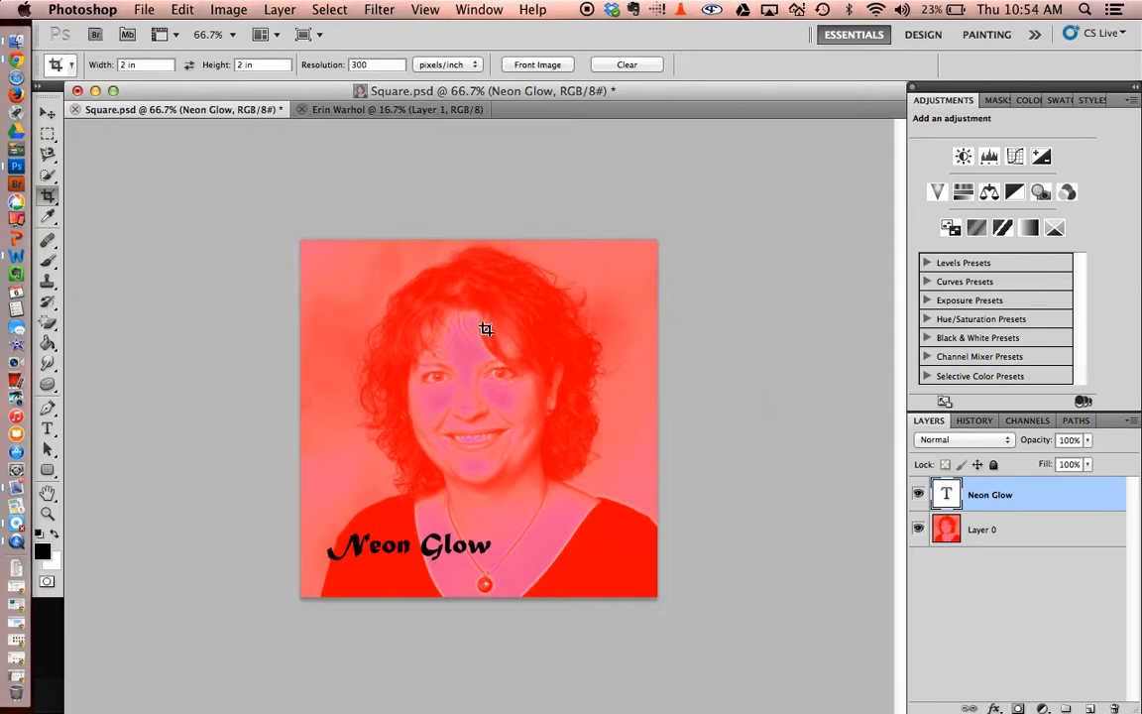
click(322, 9)
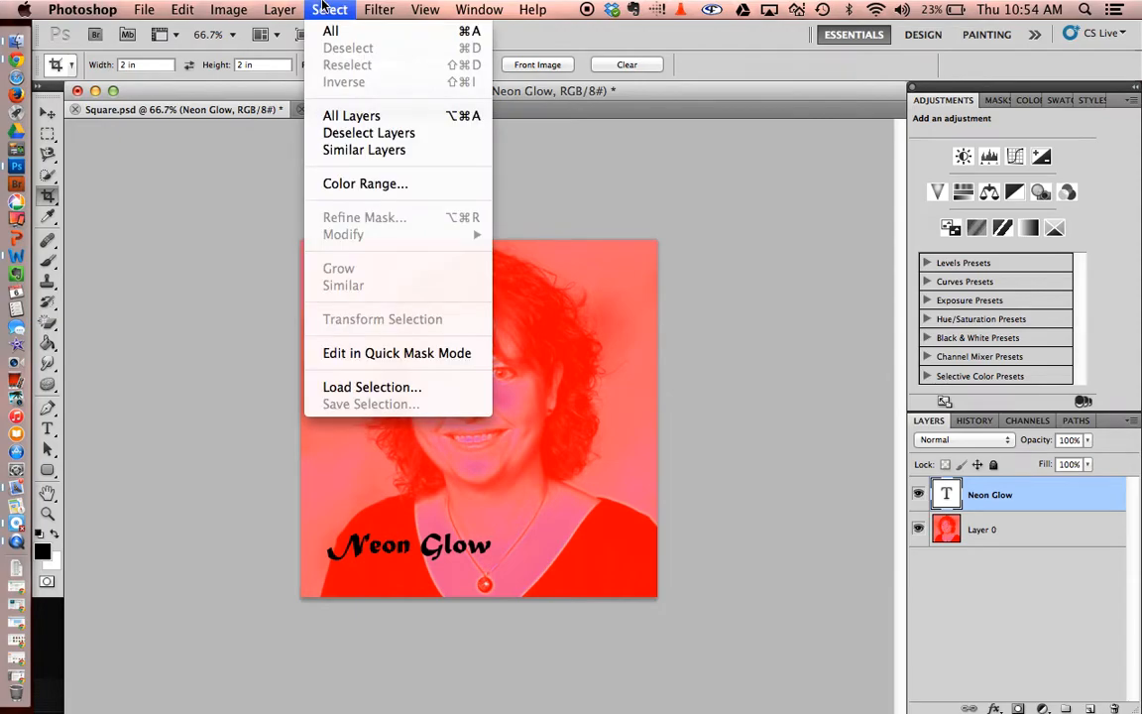
click(347, 112)
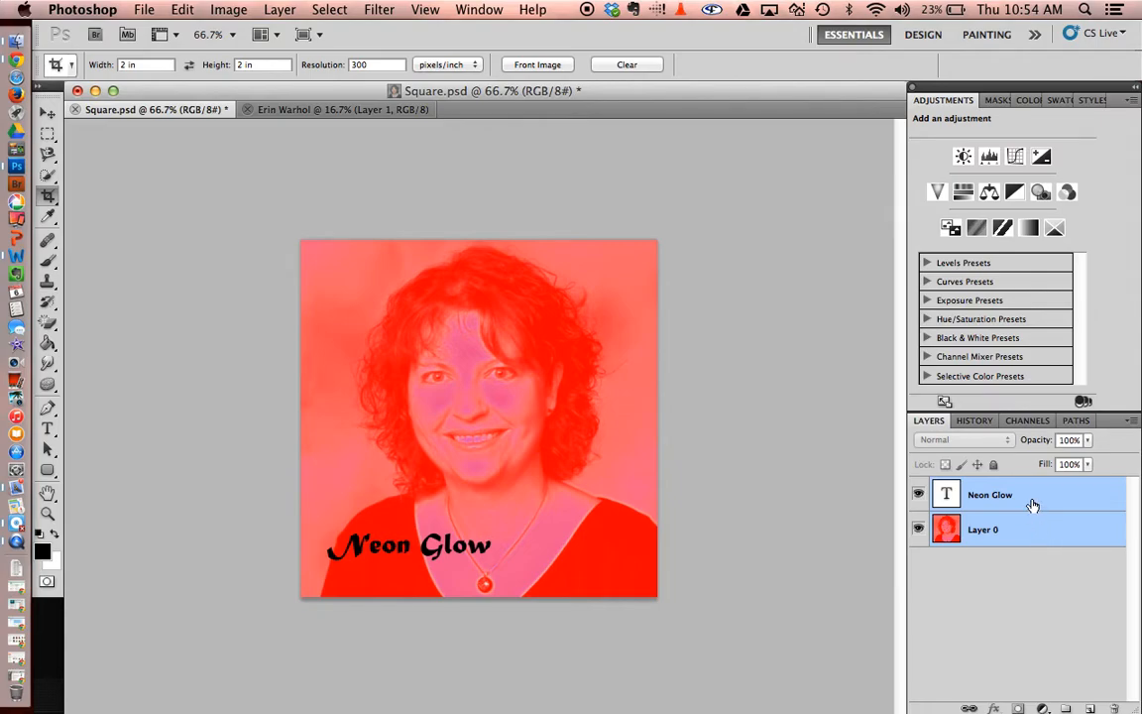
- Select the entire Neon Glow portrait with the Rectangular Marquee and copy it merged with its text
click(50, 134)
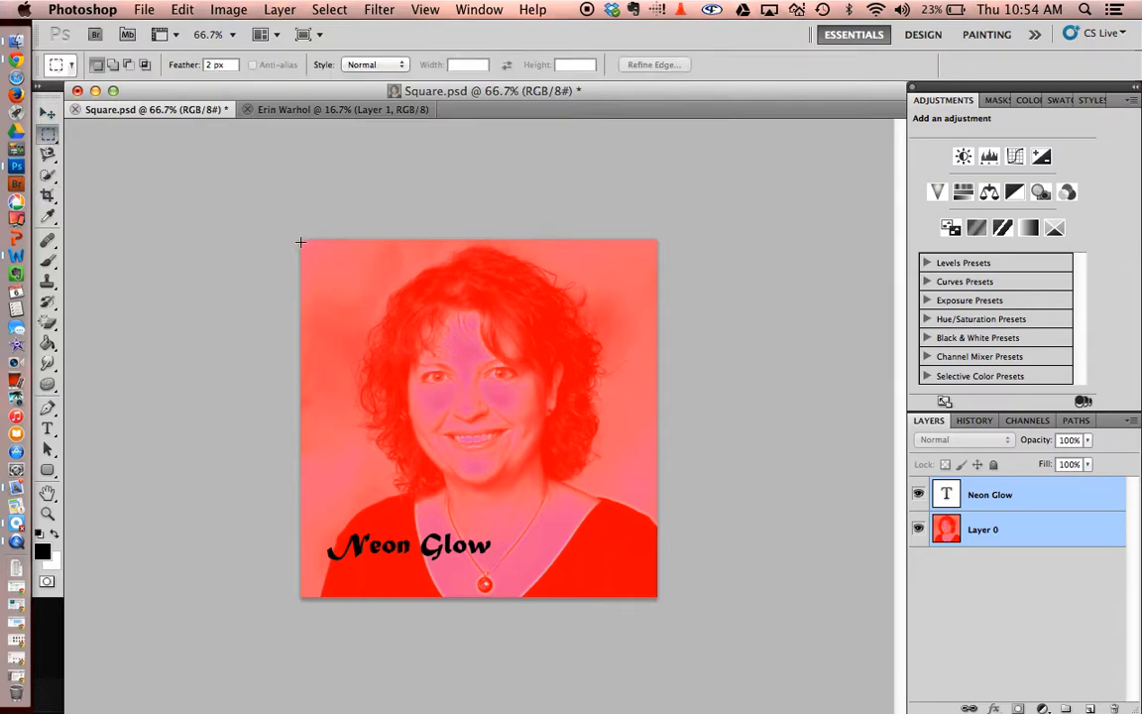
drag(300, 239, 673, 610)
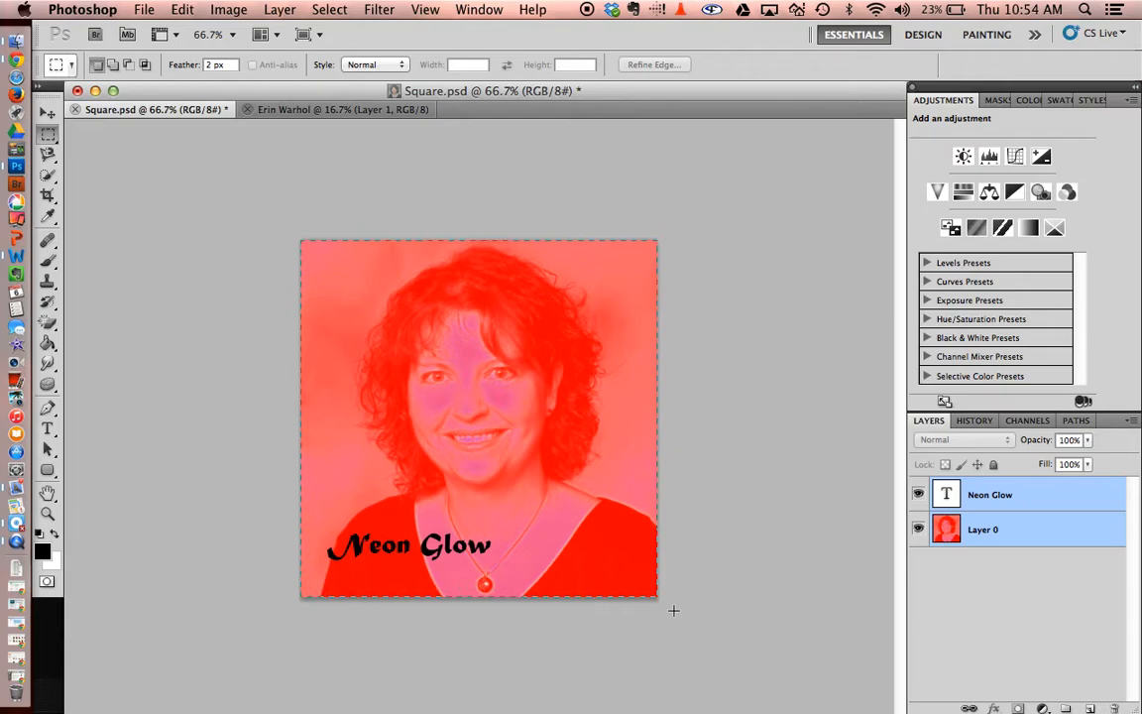
click(220, 8)
mouse_move(180, 7)
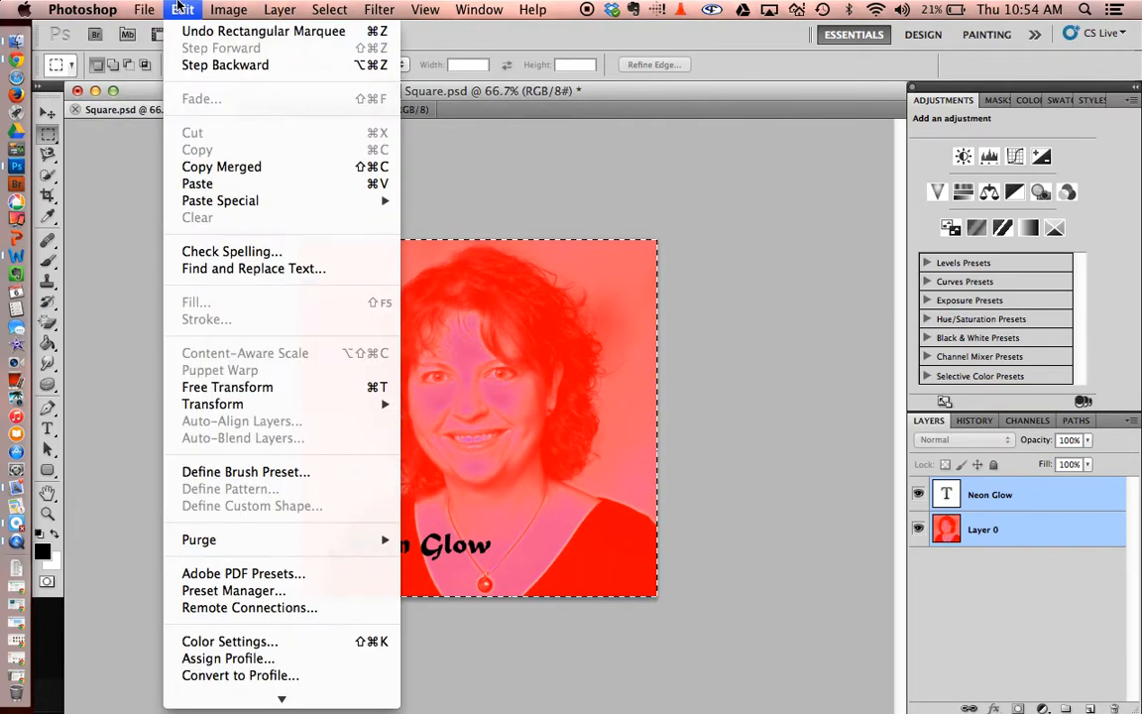
click(241, 168)
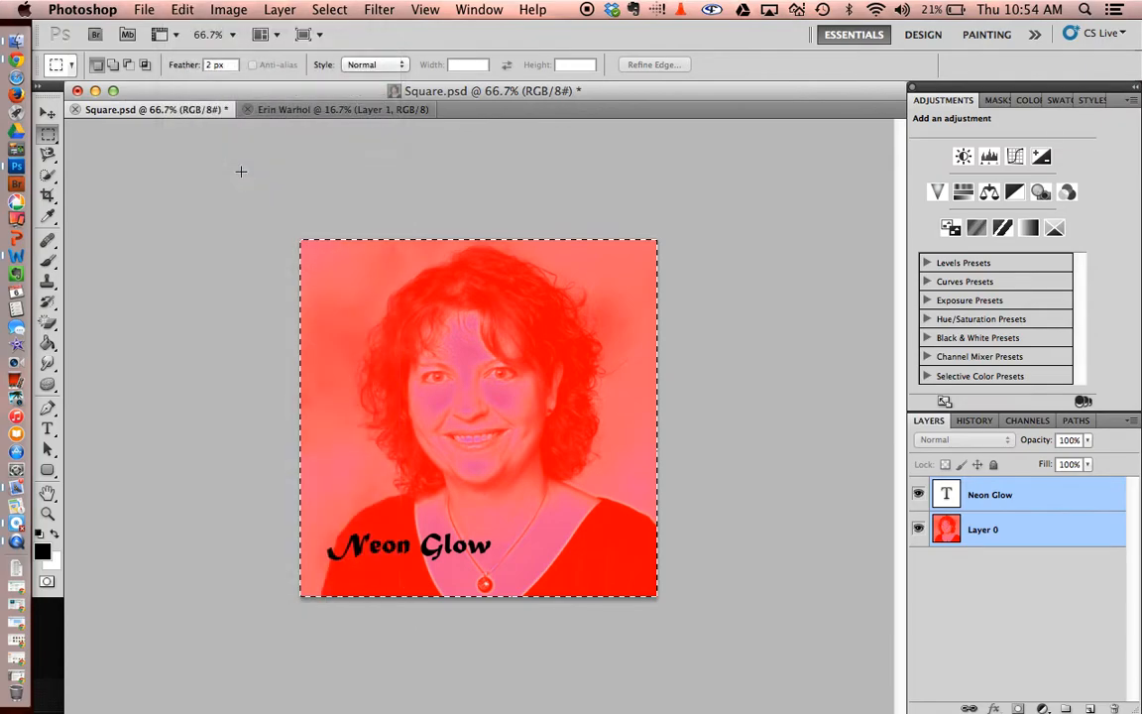
- Paste the merged Neon Glow portrait into the 10 by 10 inch document and move it into the canvas's upper-left corner
click(186, 8)
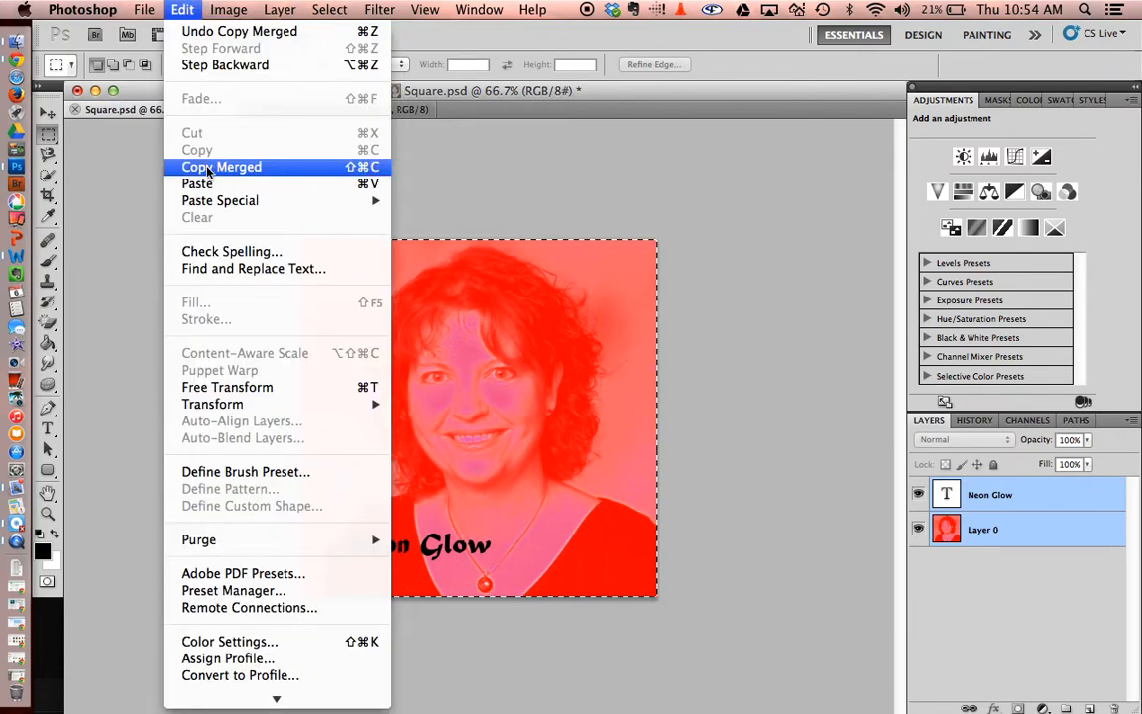
click(228, 9)
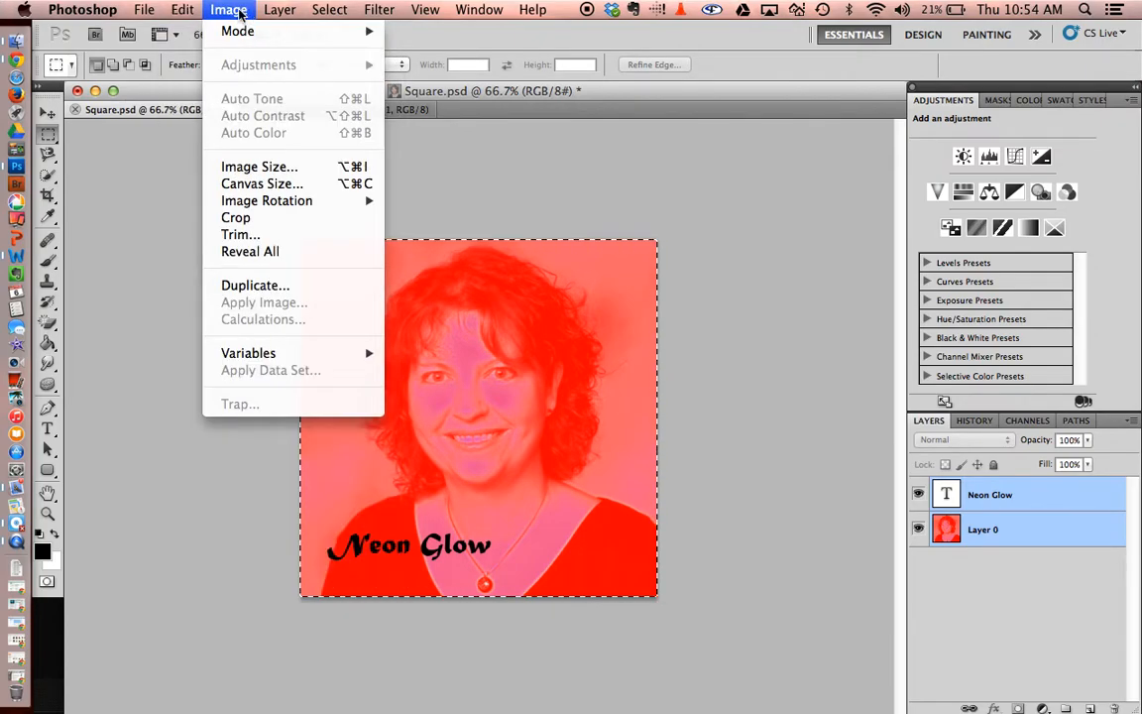
click(507, 91)
click(347, 109)
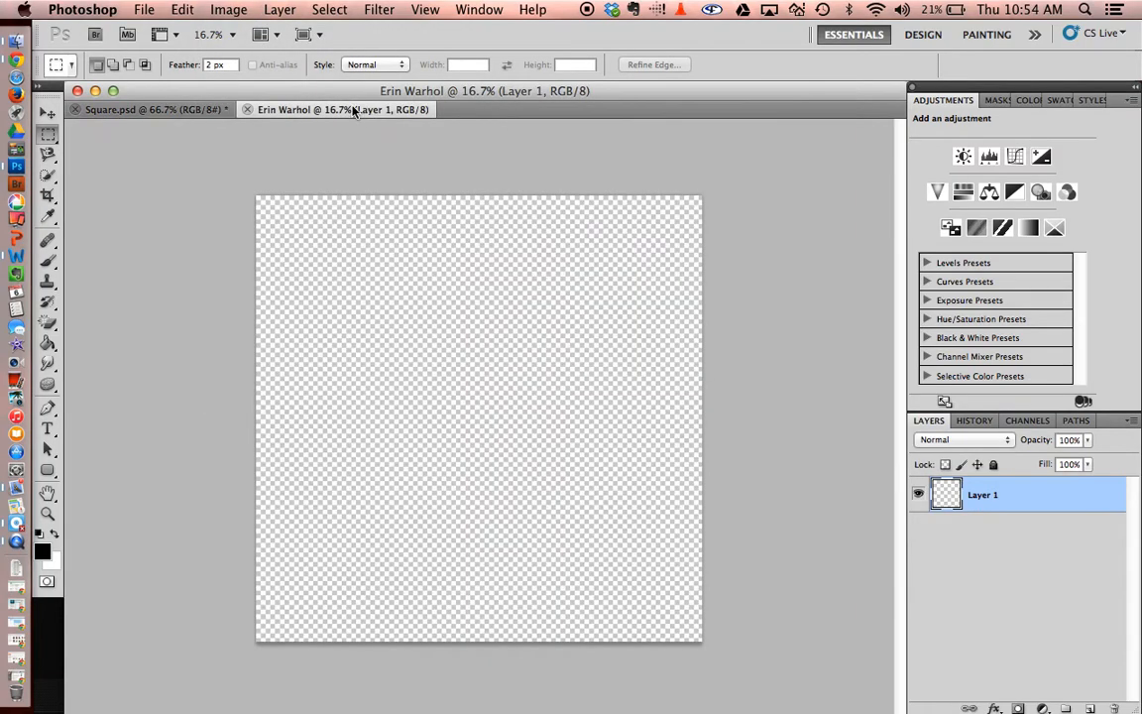
click(183, 9)
click(209, 173)
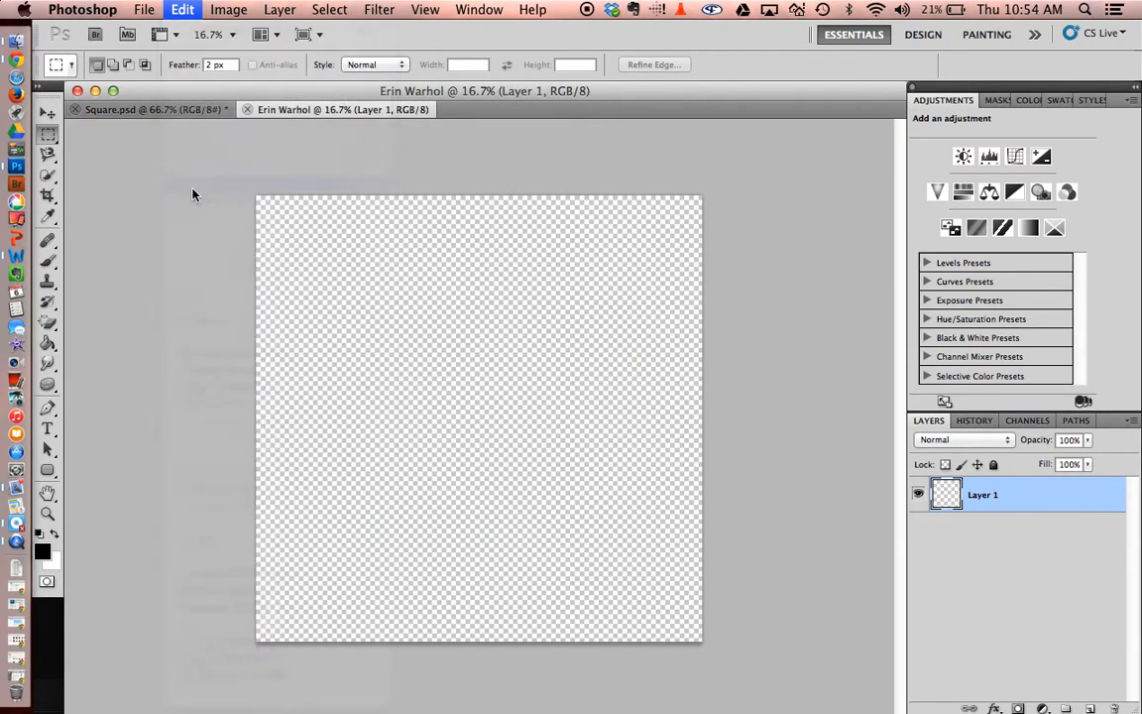
click(47, 114)
drag(494, 398, 315, 217)
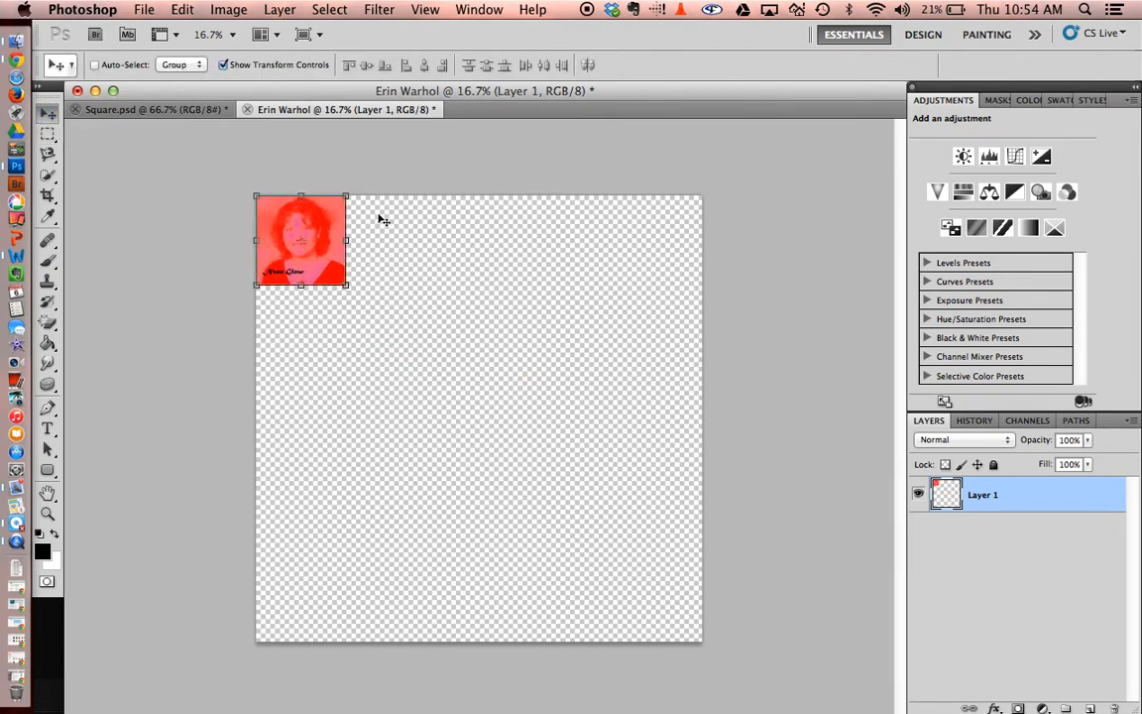
- Return to Square.psd and revert its history to the Make Layer state
click(146, 109)
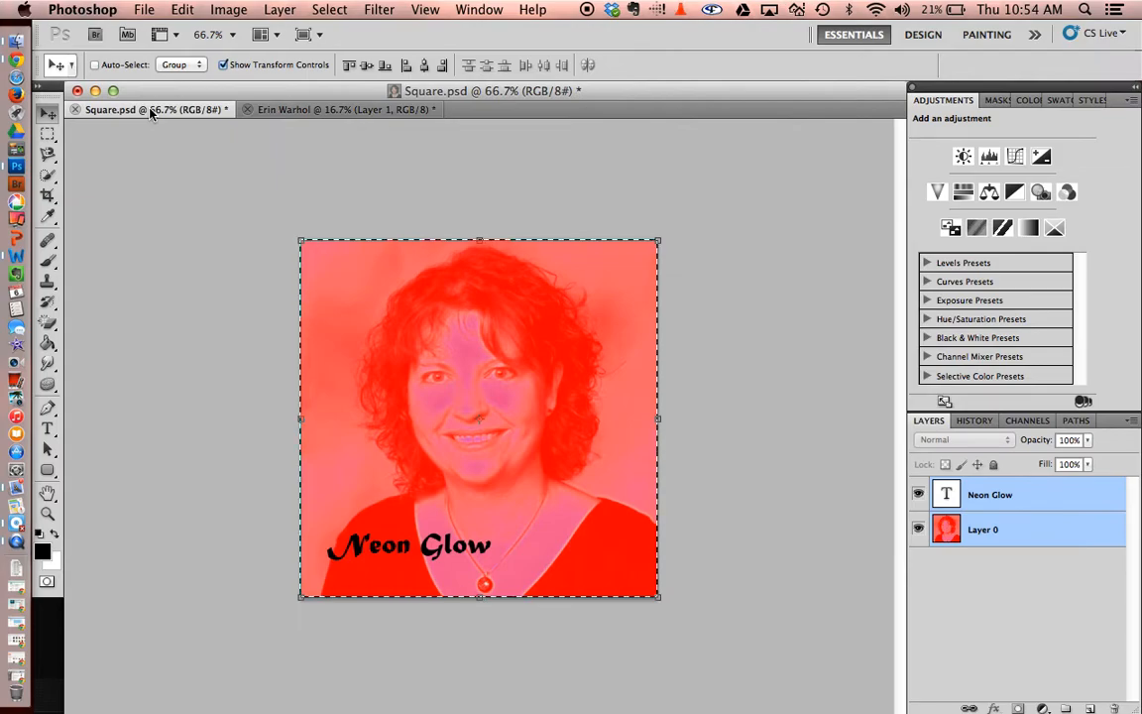
click(975, 420)
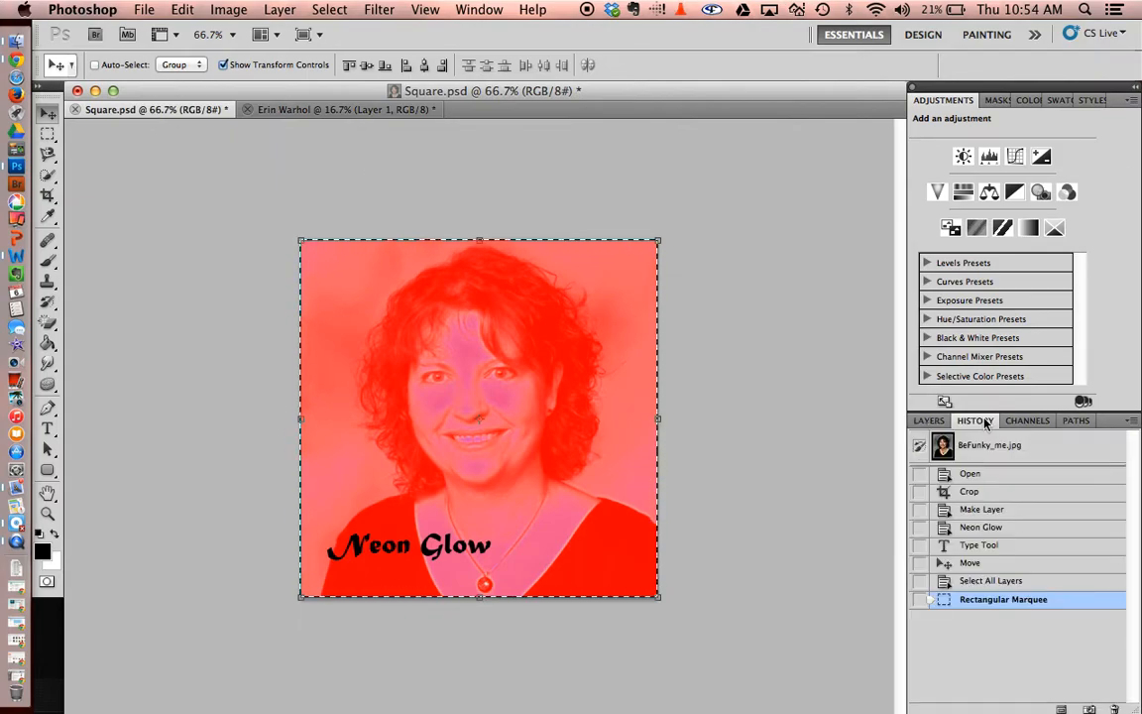
click(998, 514)
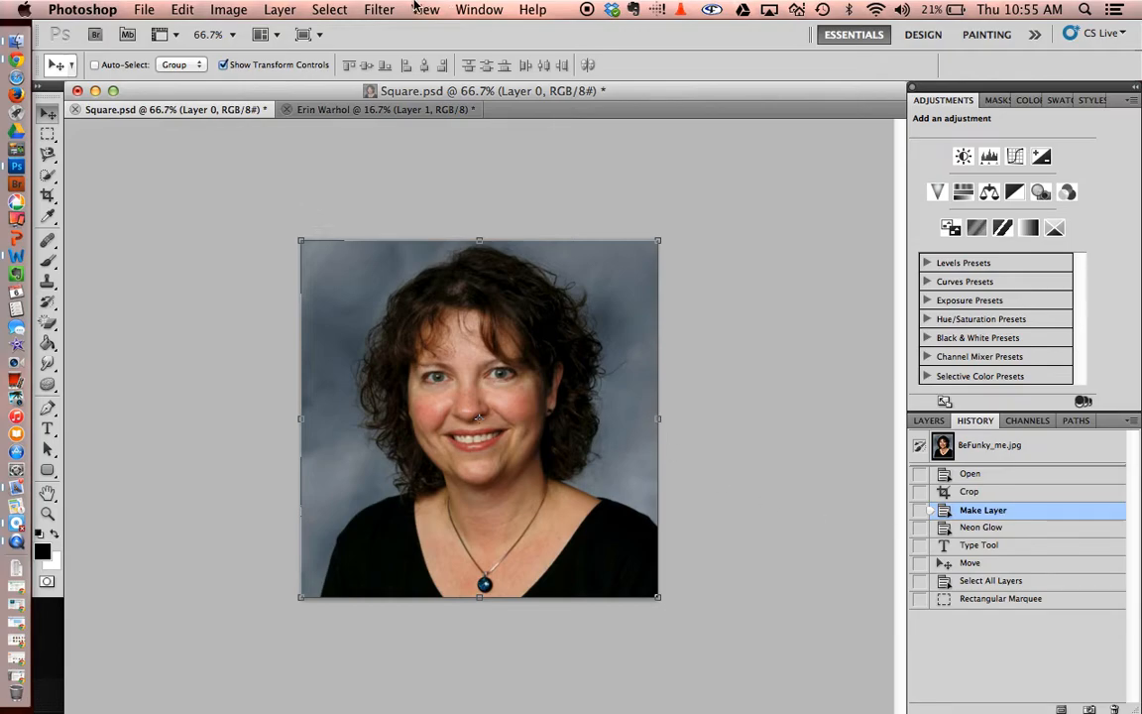
- Apply the Find Edges stylize filter to the unfiltered portrait
click(379, 8)
mouse_move(418, 199)
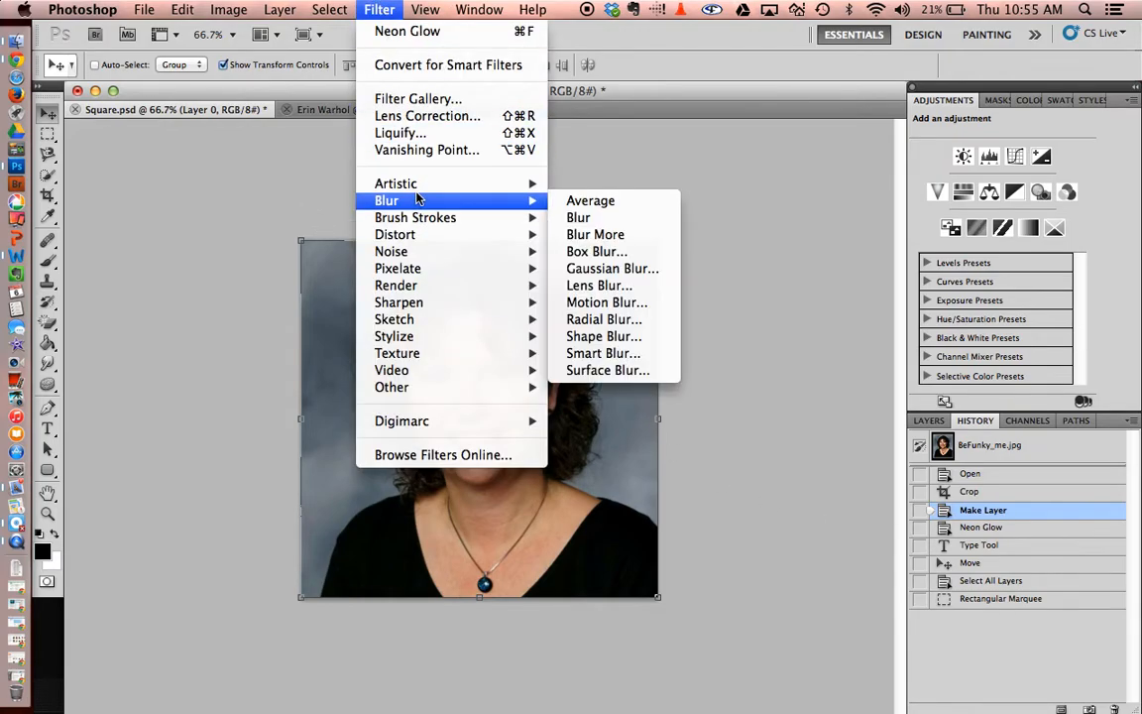
mouse_move(433, 319)
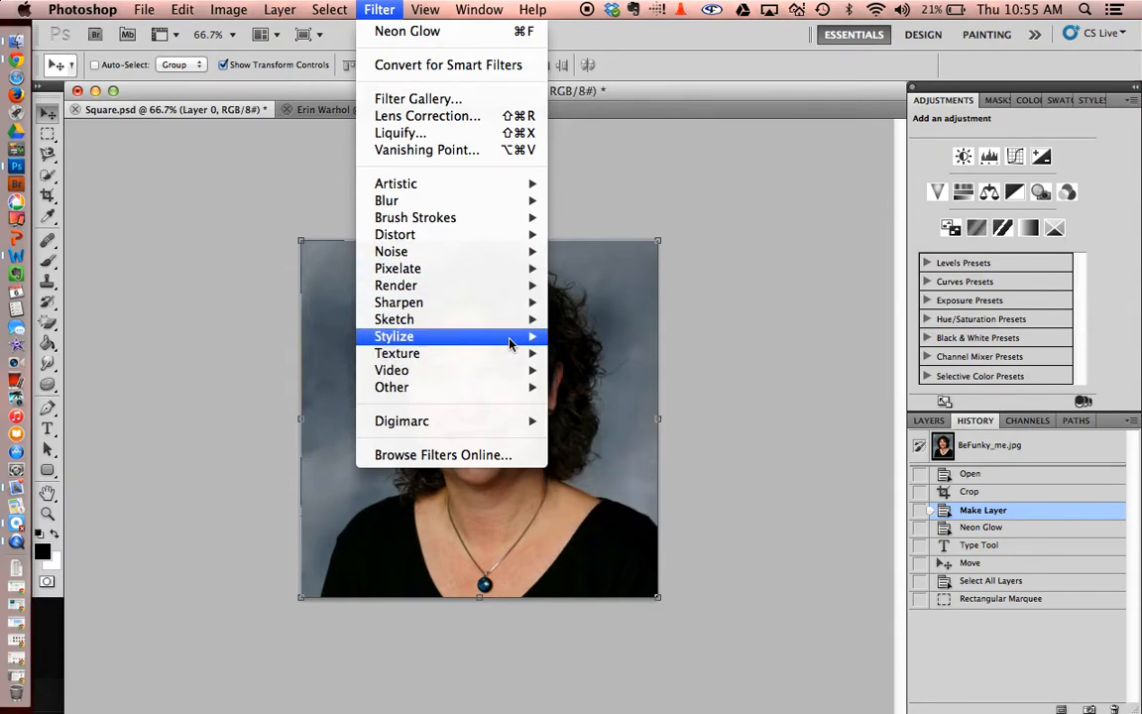
mouse_move(512, 342)
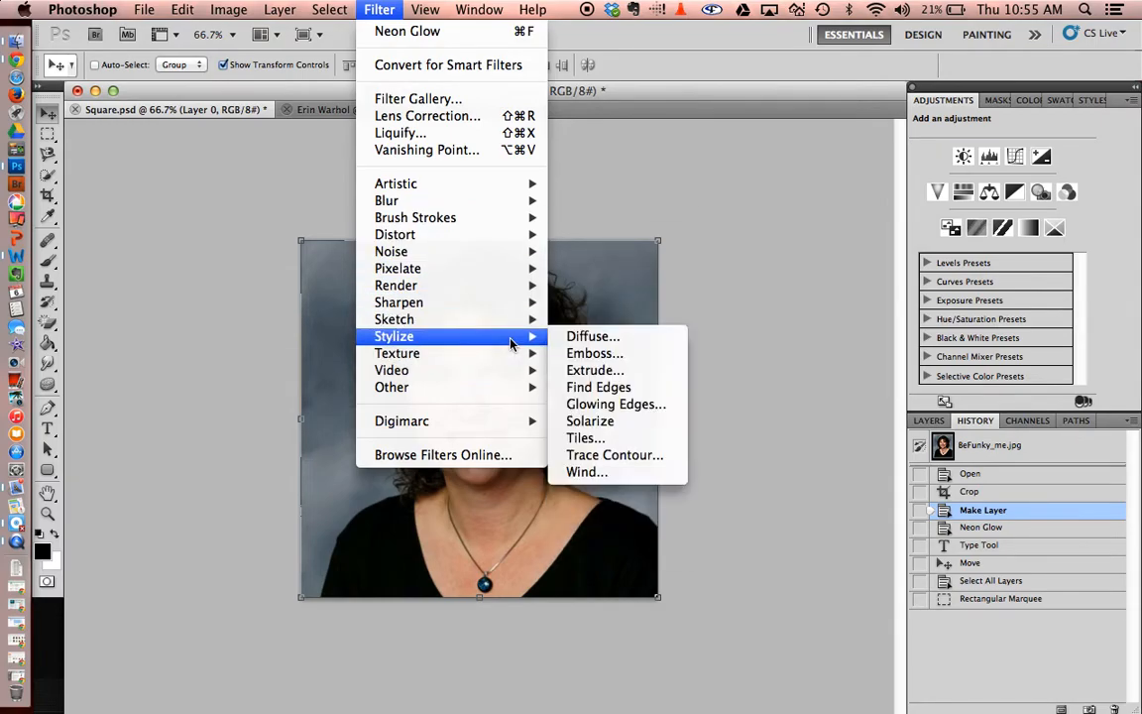
click(604, 387)
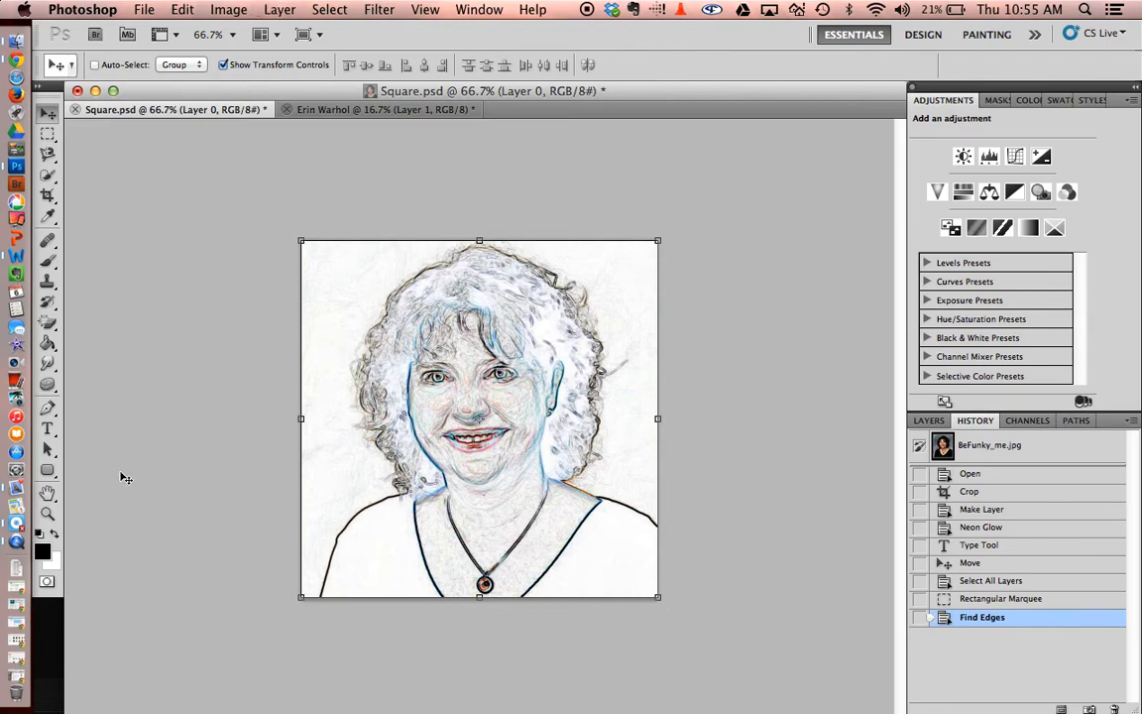
- Add the text "Find Edges" over the portrait's lower left in red (ff0000) using the Myanmar MN font
click(46, 428)
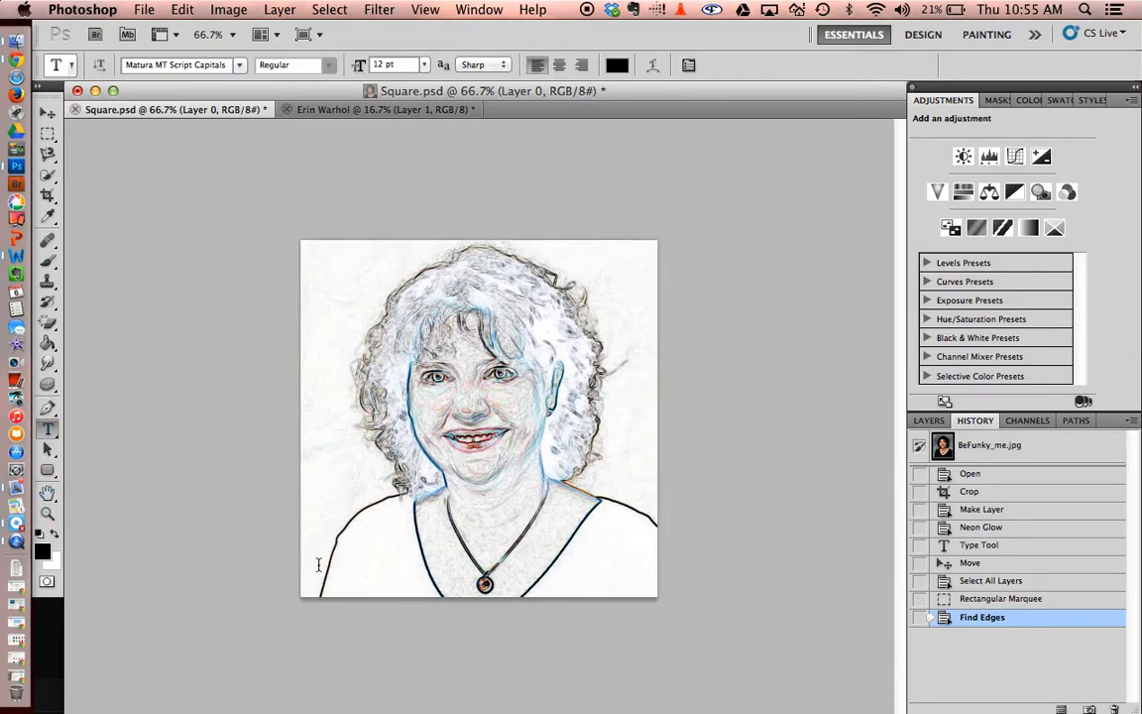
click(324, 544)
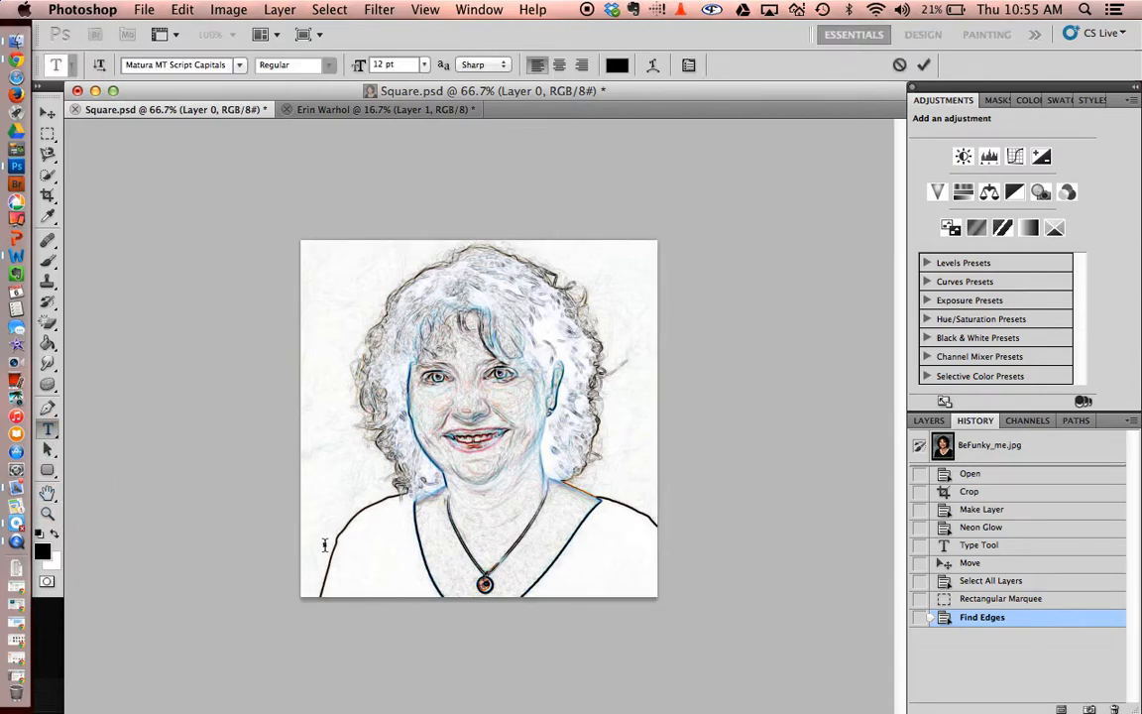
click(617, 65)
click(851, 283)
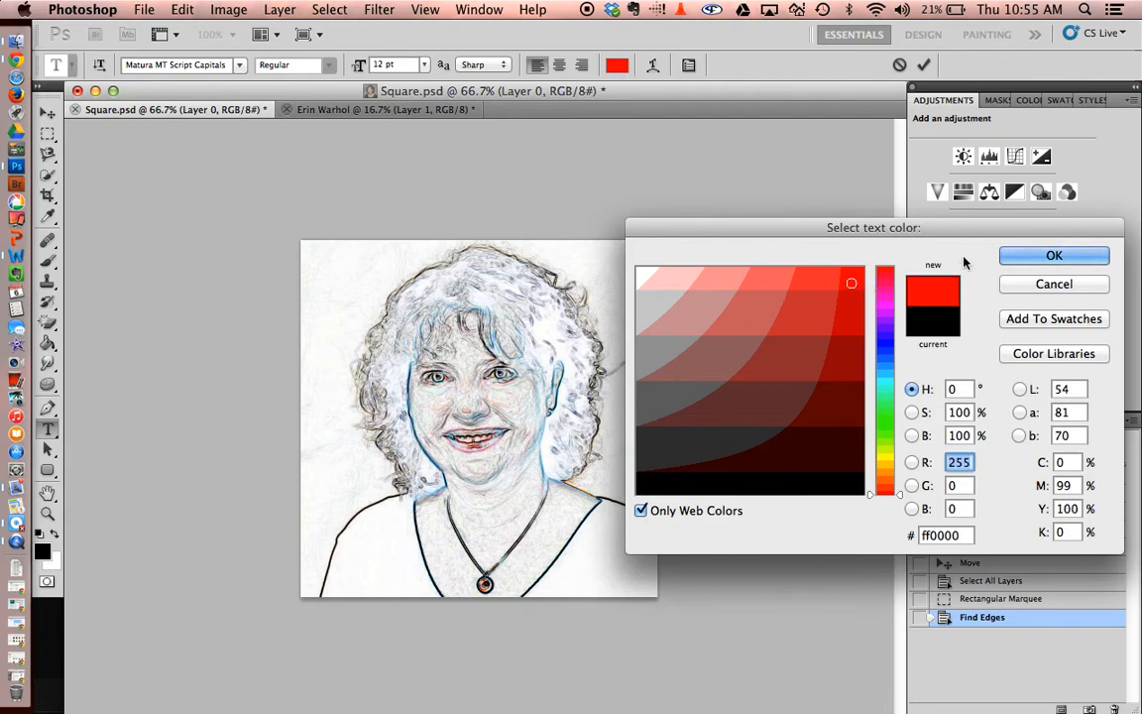
click(1026, 259)
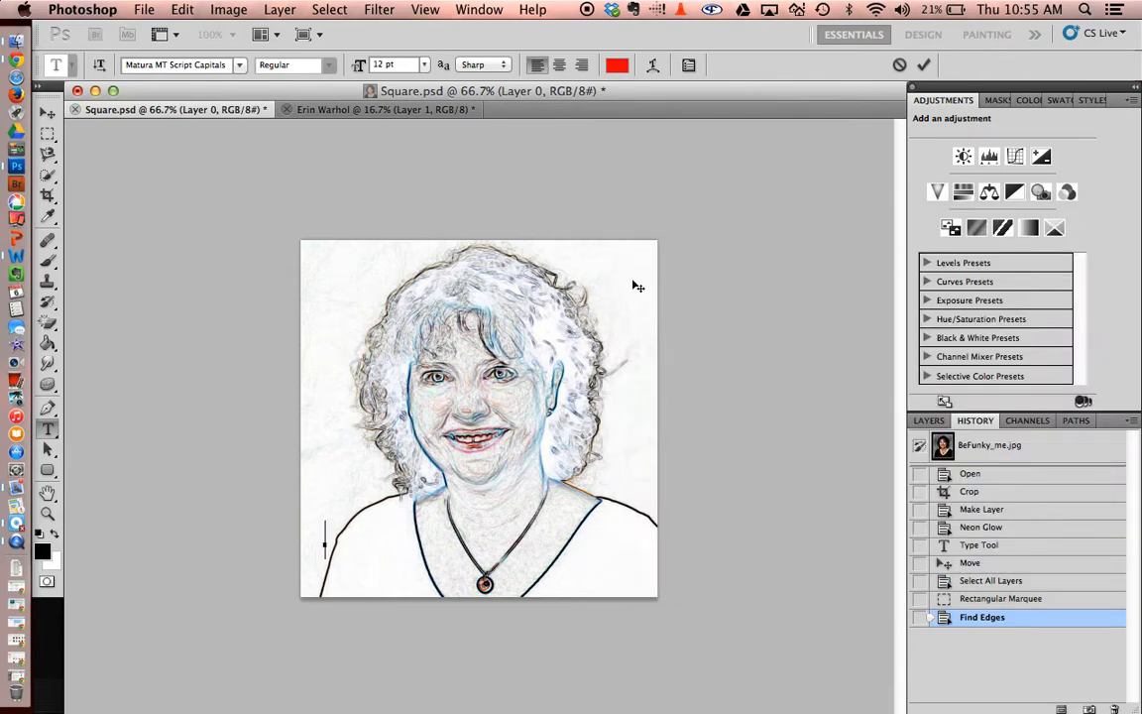
click(239, 66)
click(233, 319)
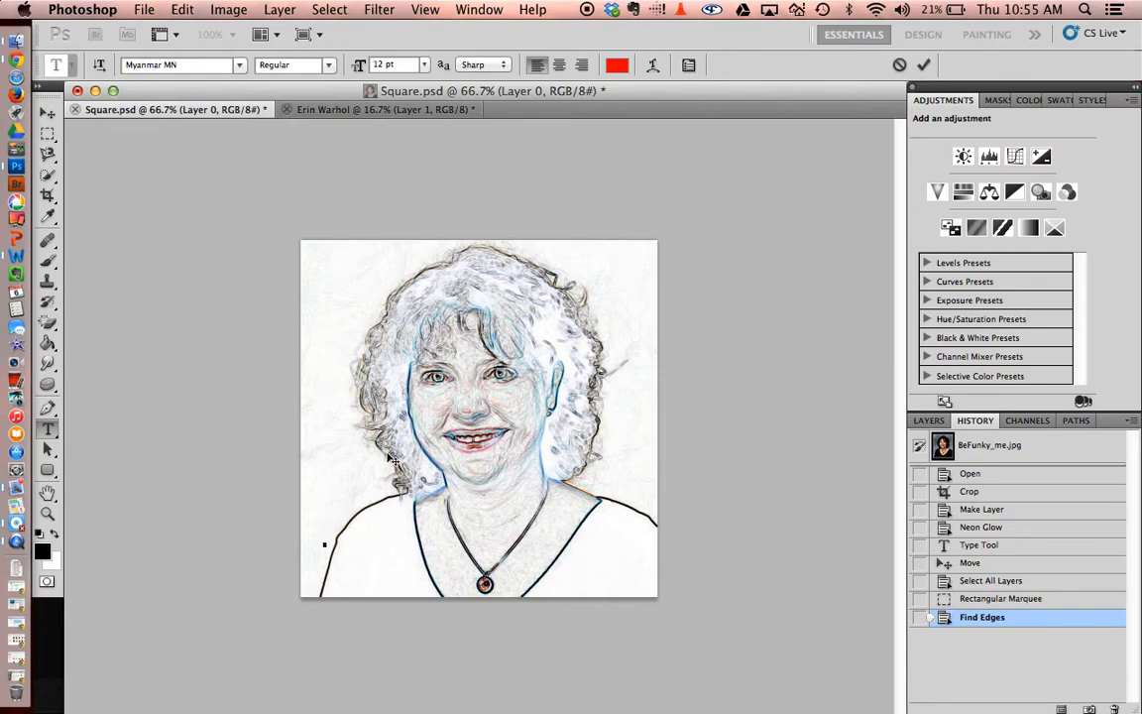
text(Find Edges)
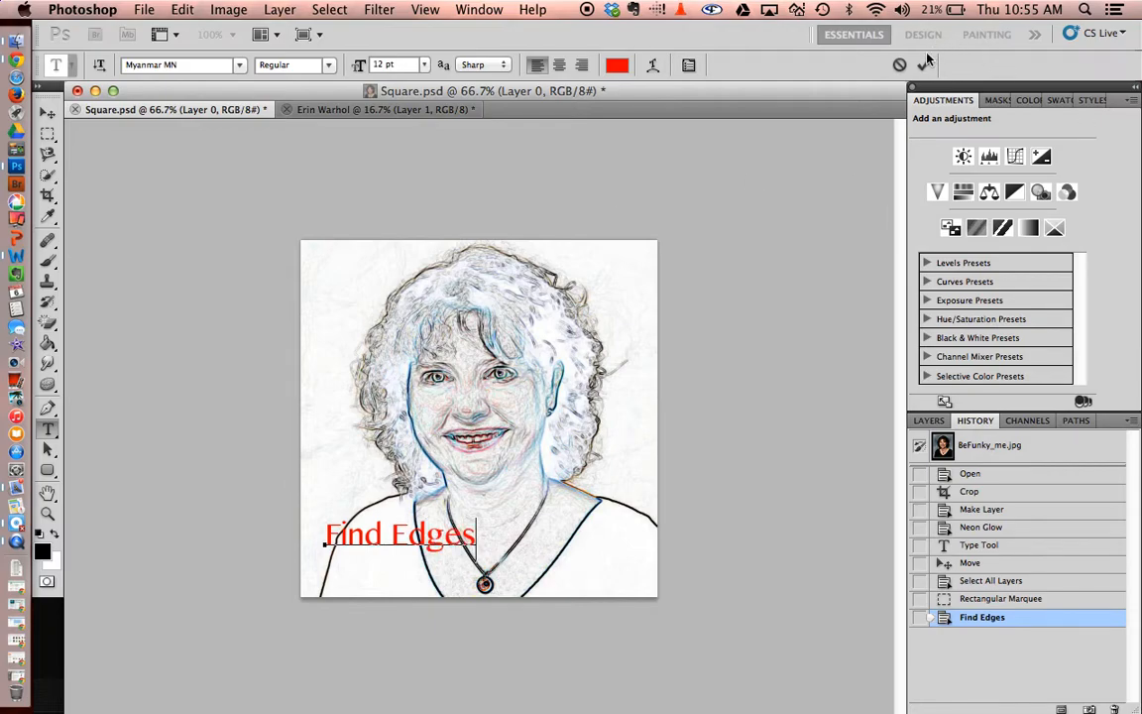
key(super+Return)
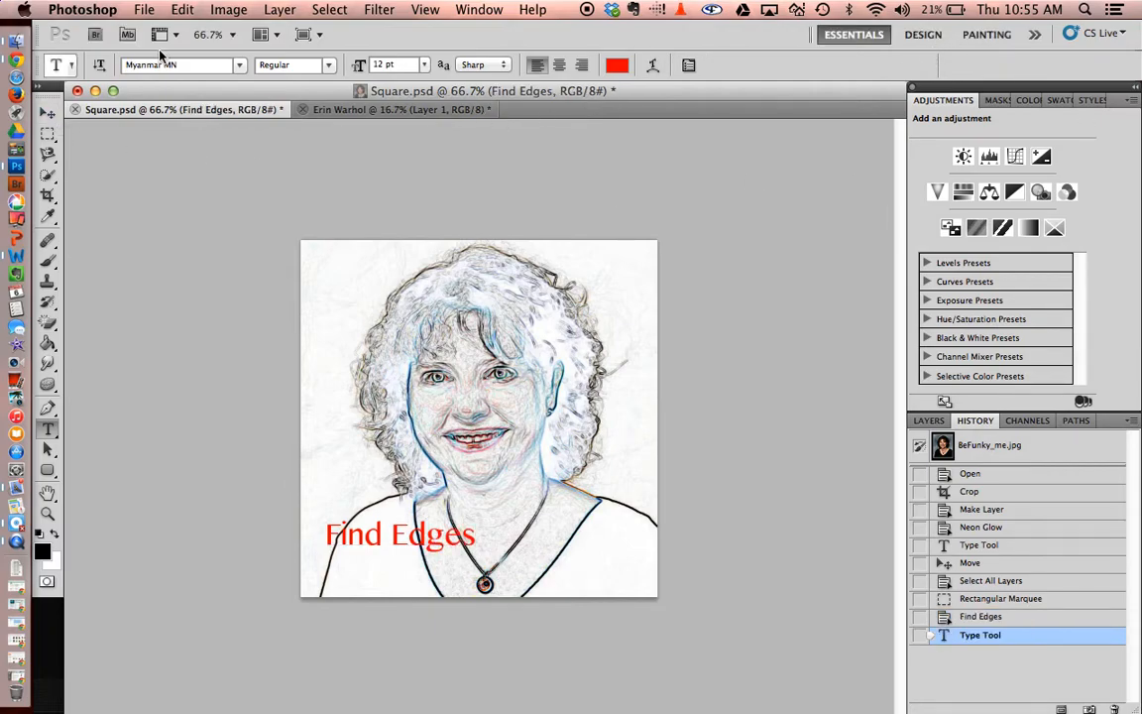
- Select all layers, marquee the whole Find Edges portrait and copy it merged
click(329, 8)
click(349, 115)
click(49, 134)
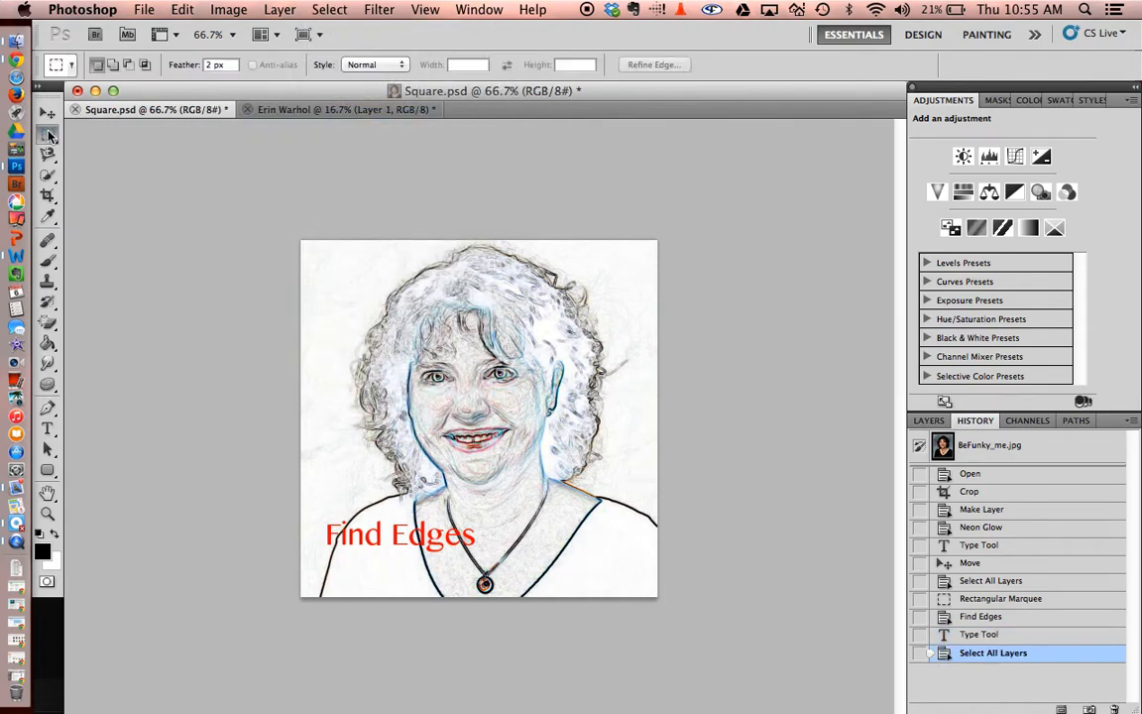
drag(431, 355, 701, 657)
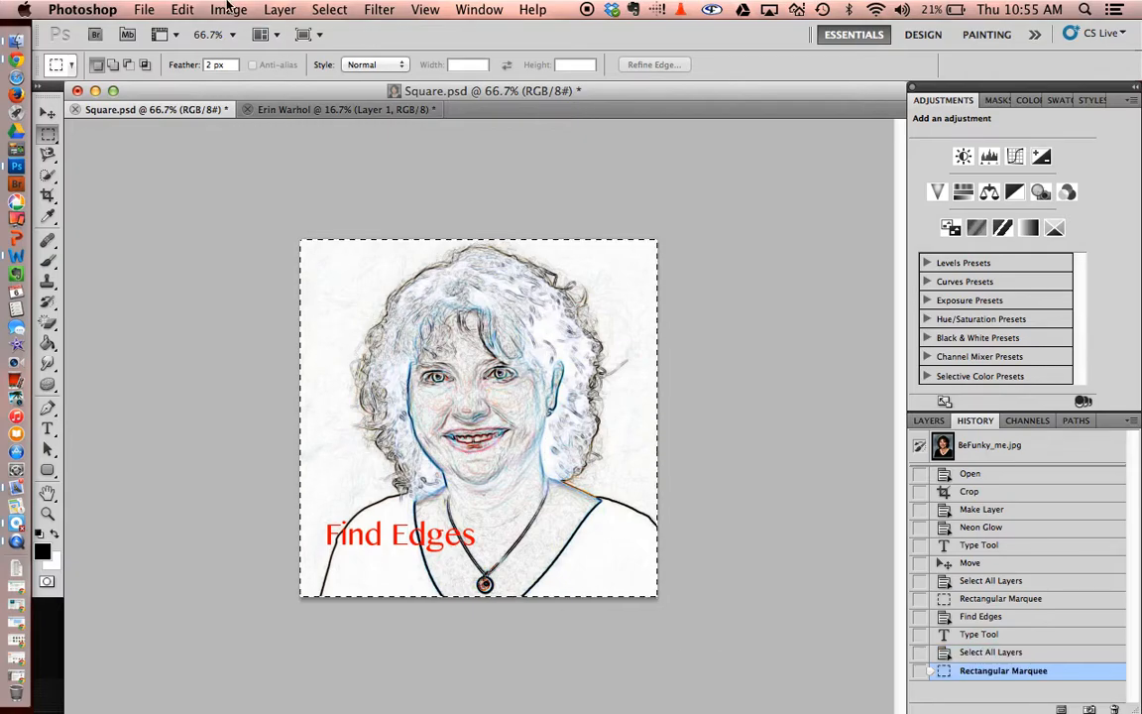
click(182, 9)
click(192, 164)
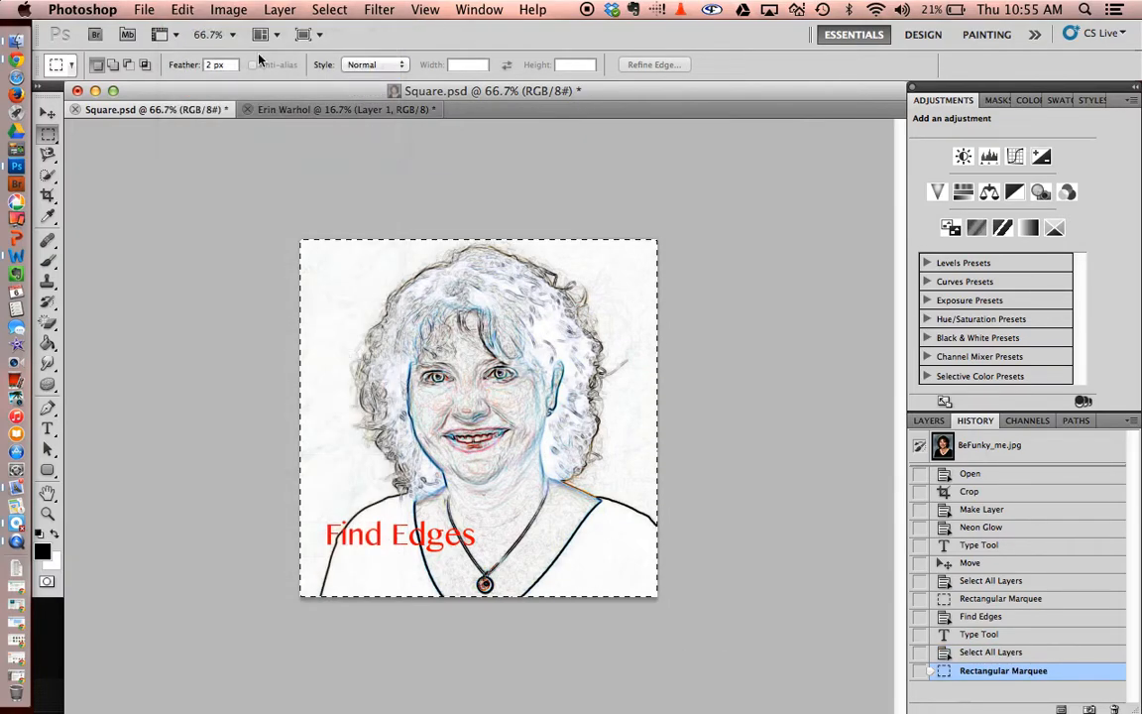
- Paste the Find Edges portrait into the 10 by 10 inch document and place it directly right of the Neon Glow square
click(333, 109)
click(180, 9)
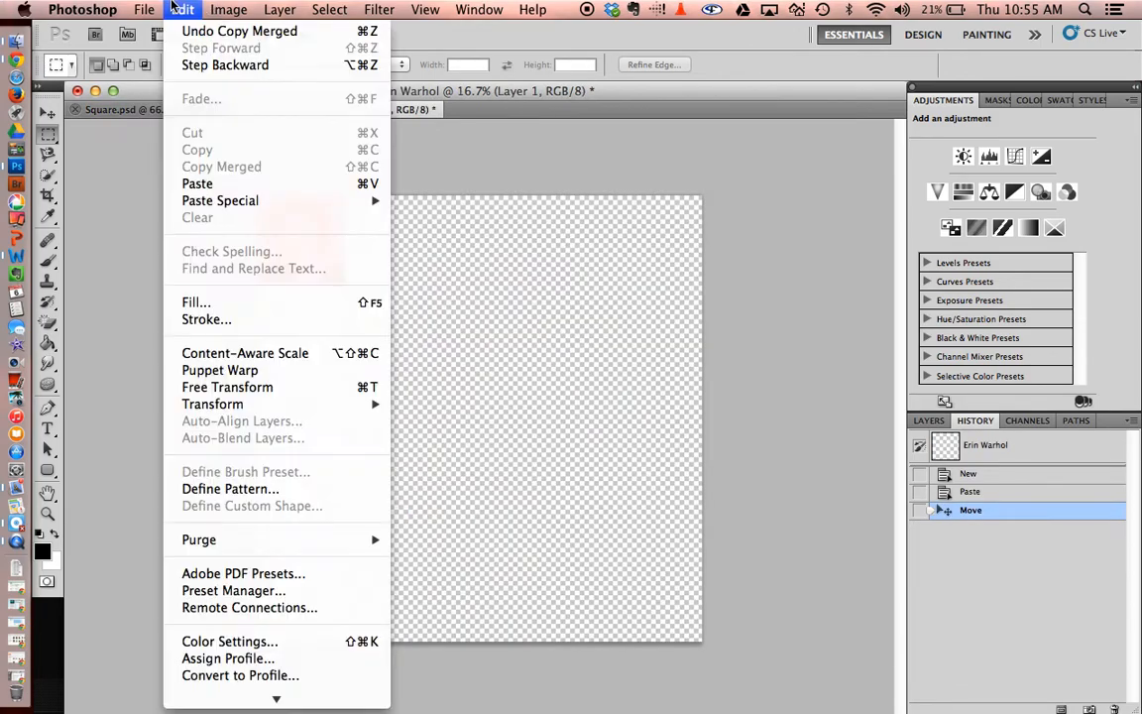
click(198, 183)
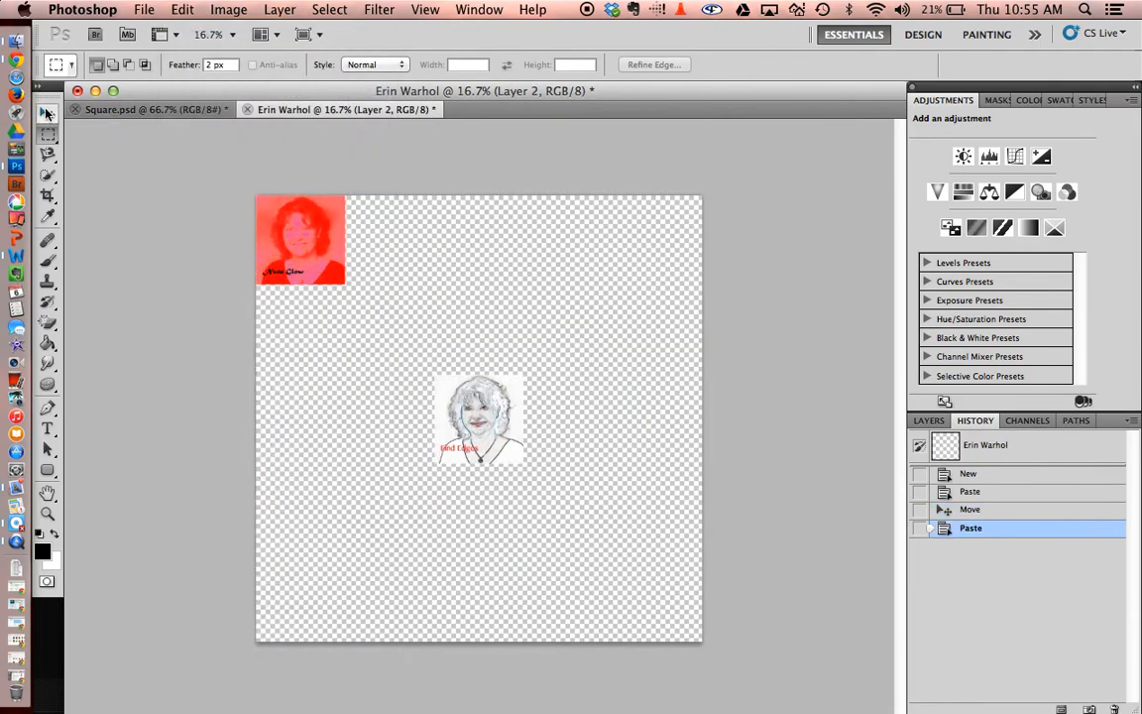
click(47, 113)
drag(508, 404, 427, 226)
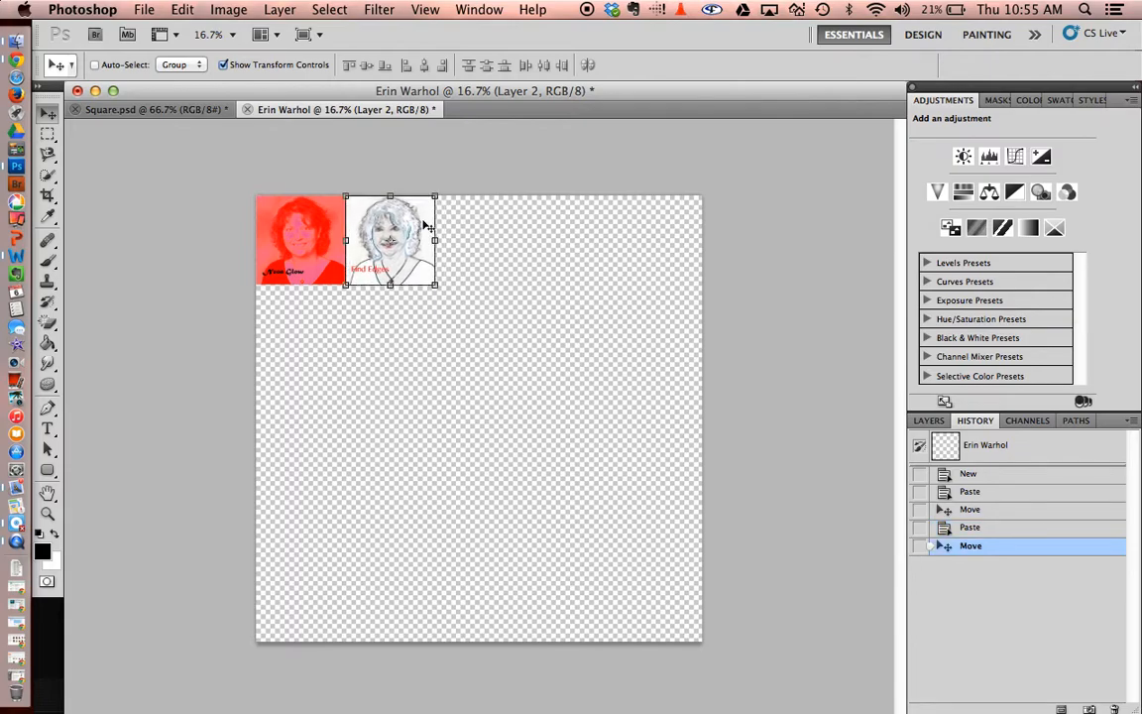
- Revert the portrait in Square.psd to its unfiltered Make Layer history state and open the Chalk & Charcoal sketch filter for it
click(138, 109)
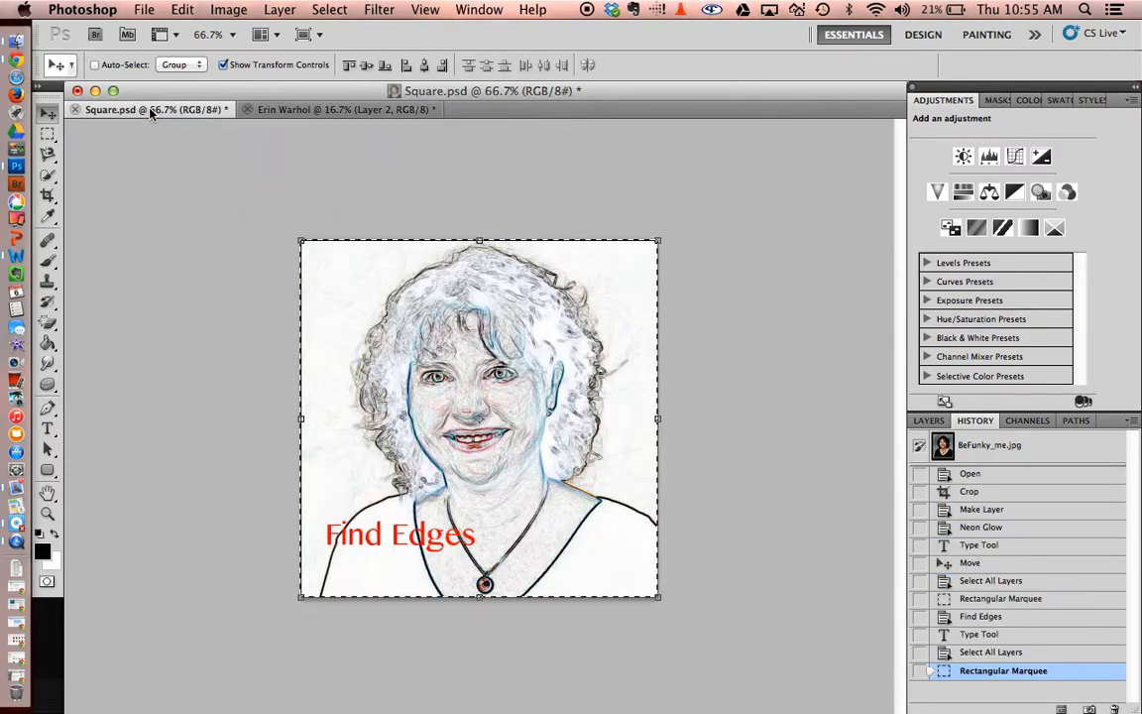
click(992, 510)
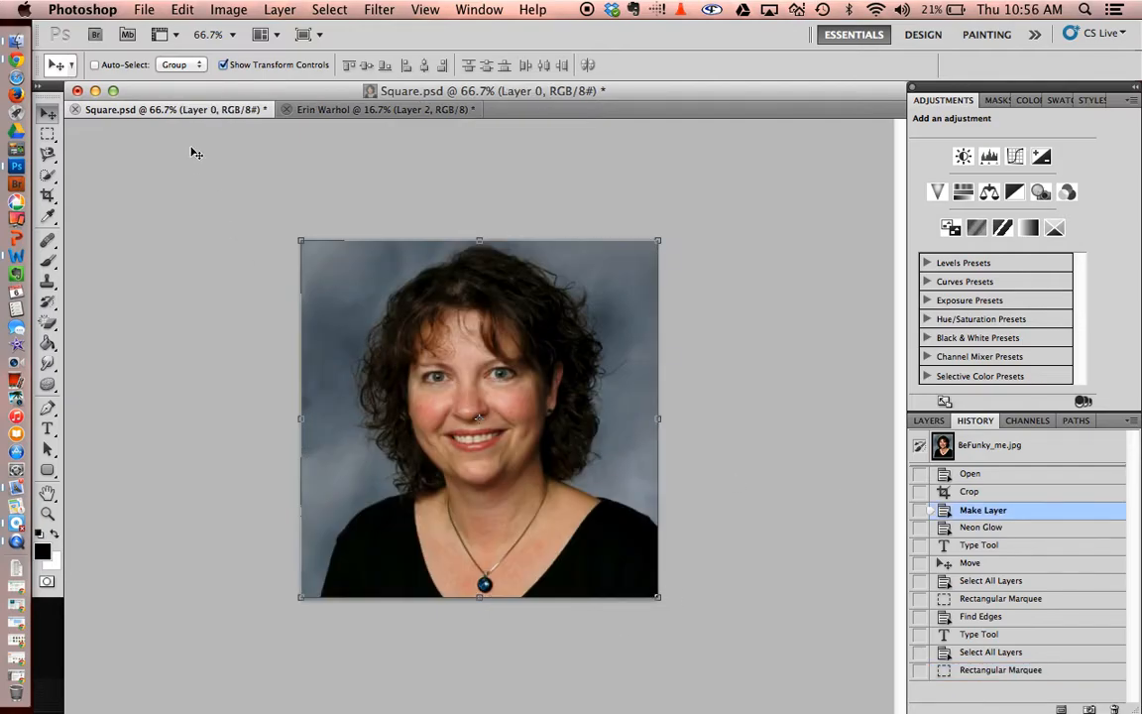
click(387, 8)
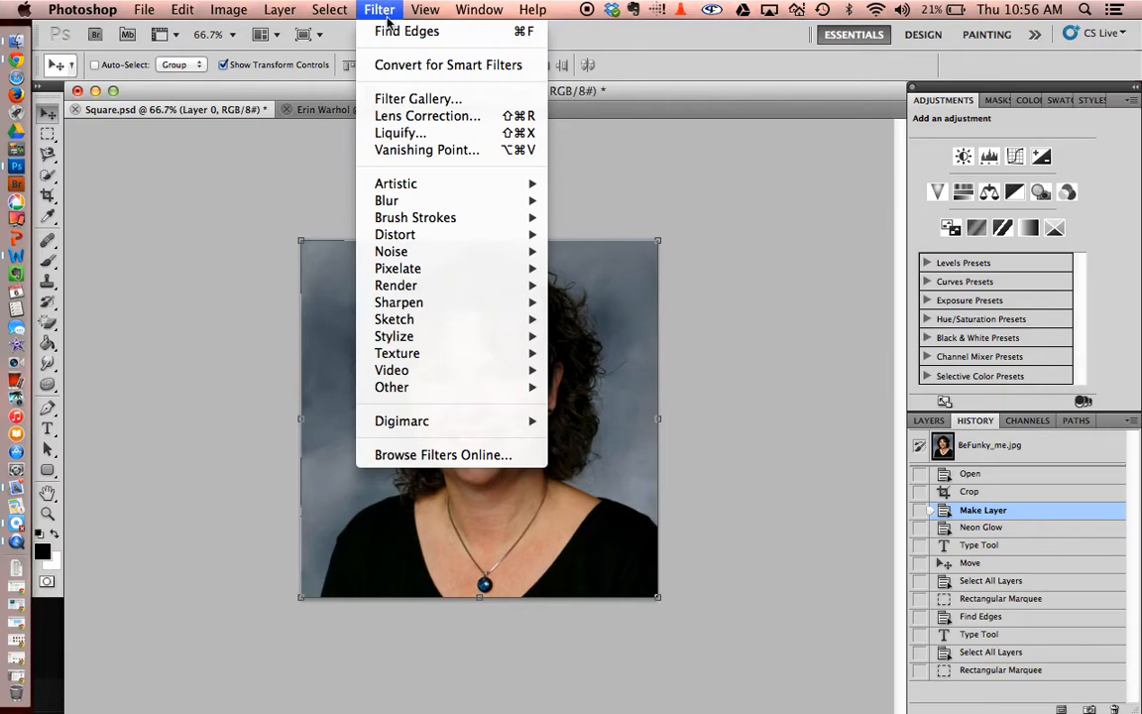
mouse_move(444, 279)
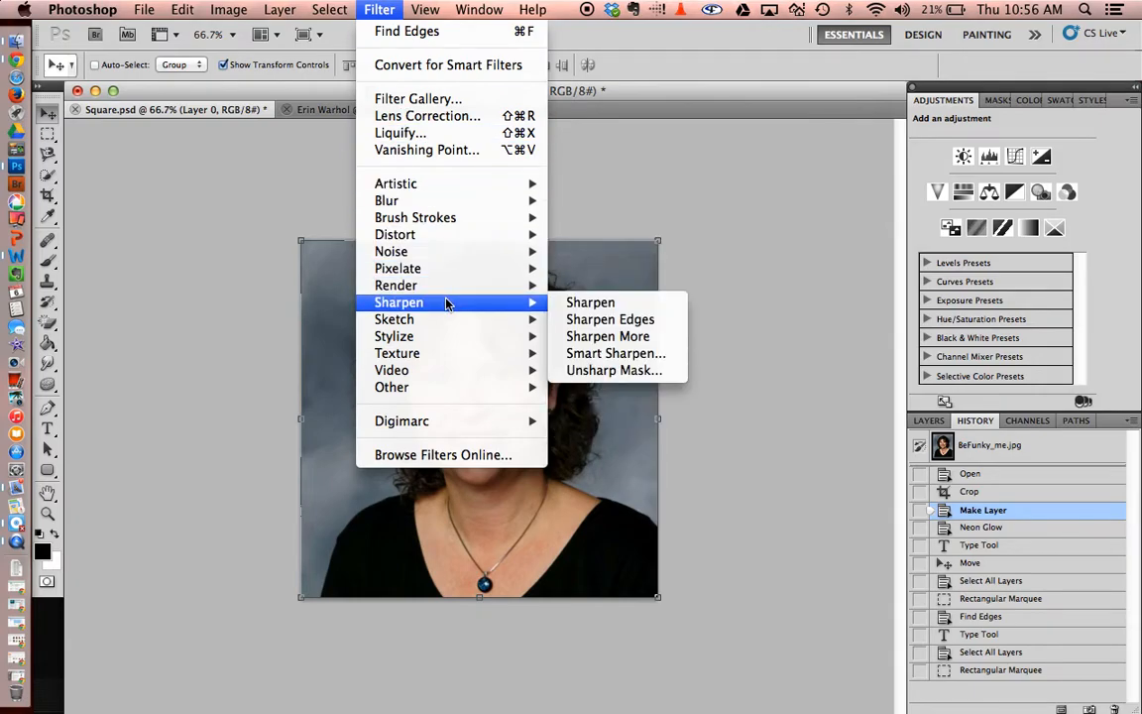
mouse_move(462, 320)
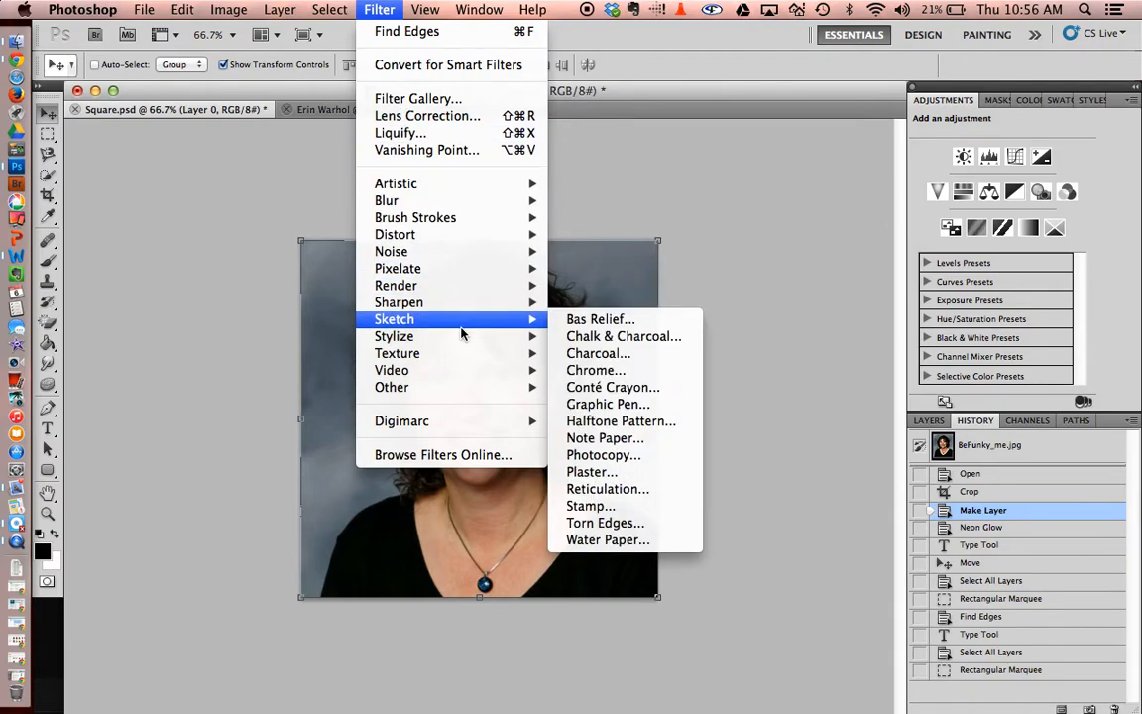
click(602, 336)
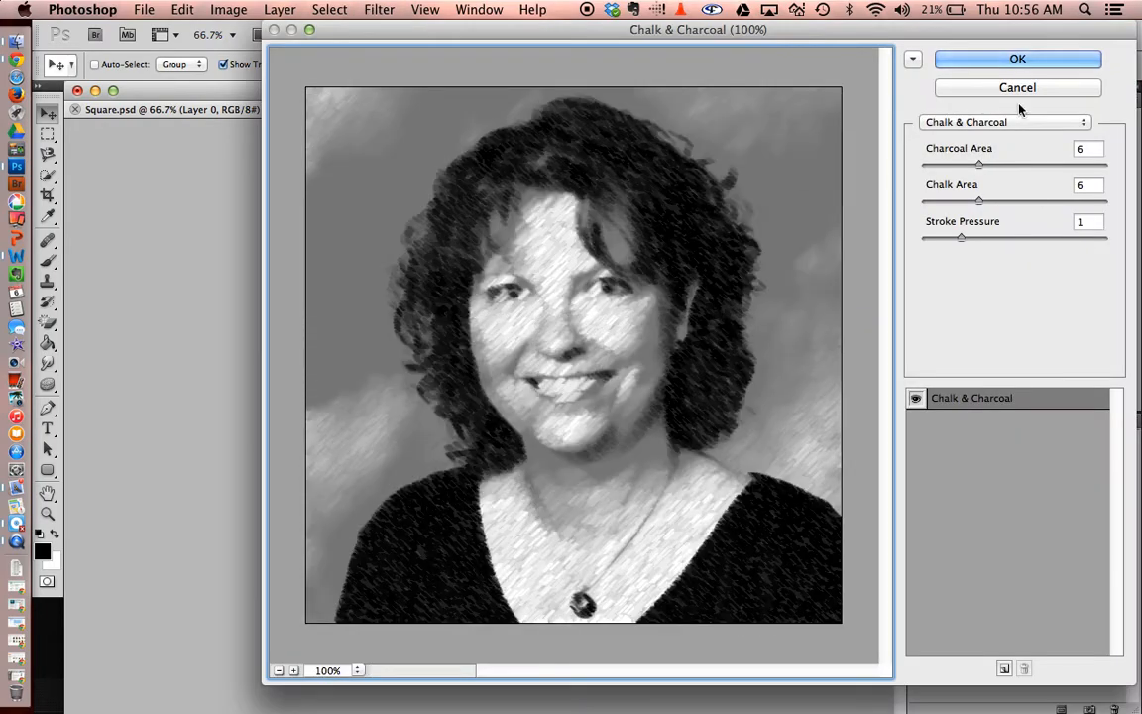
click(987, 123)
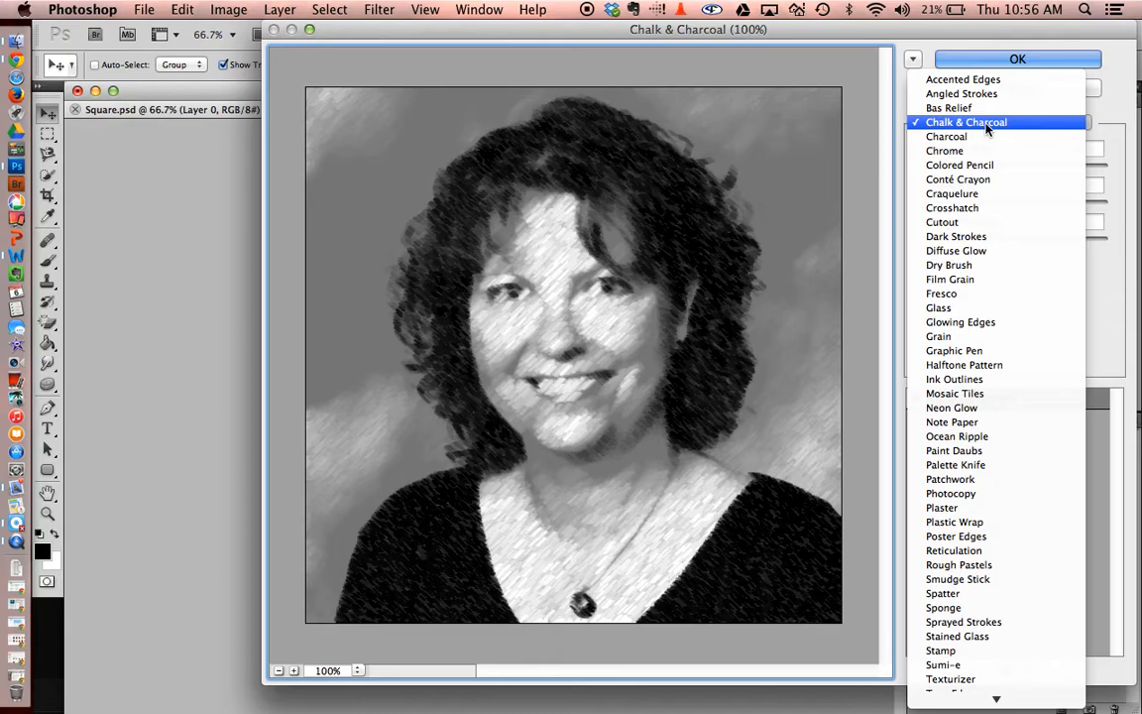
click(987, 124)
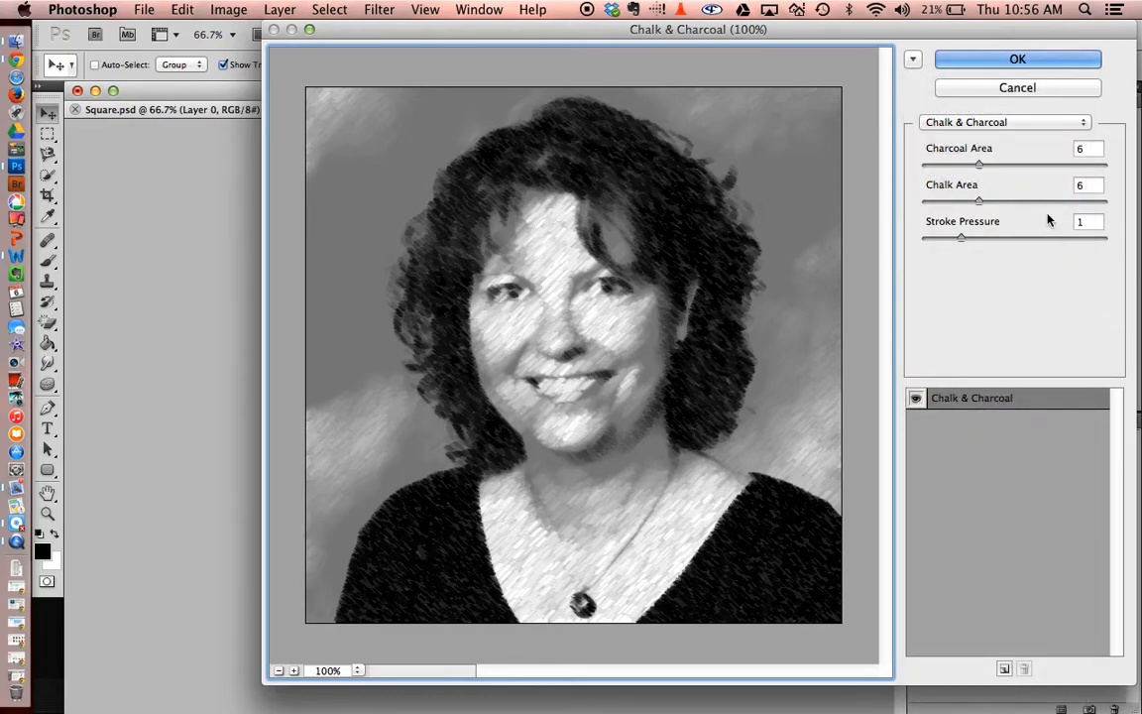
click(978, 166)
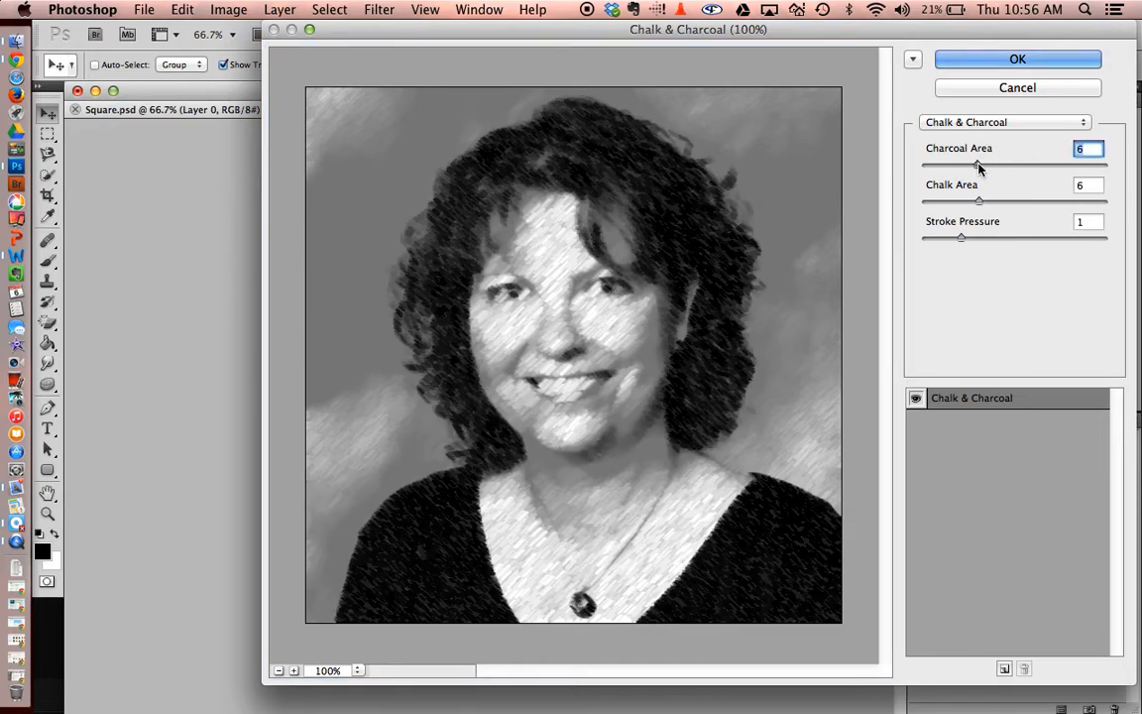
- Try the Crosshatch, Note Paper, Plaster, Poster Edges and Stained Glass filters in the portrait's filter preview
click(1001, 123)
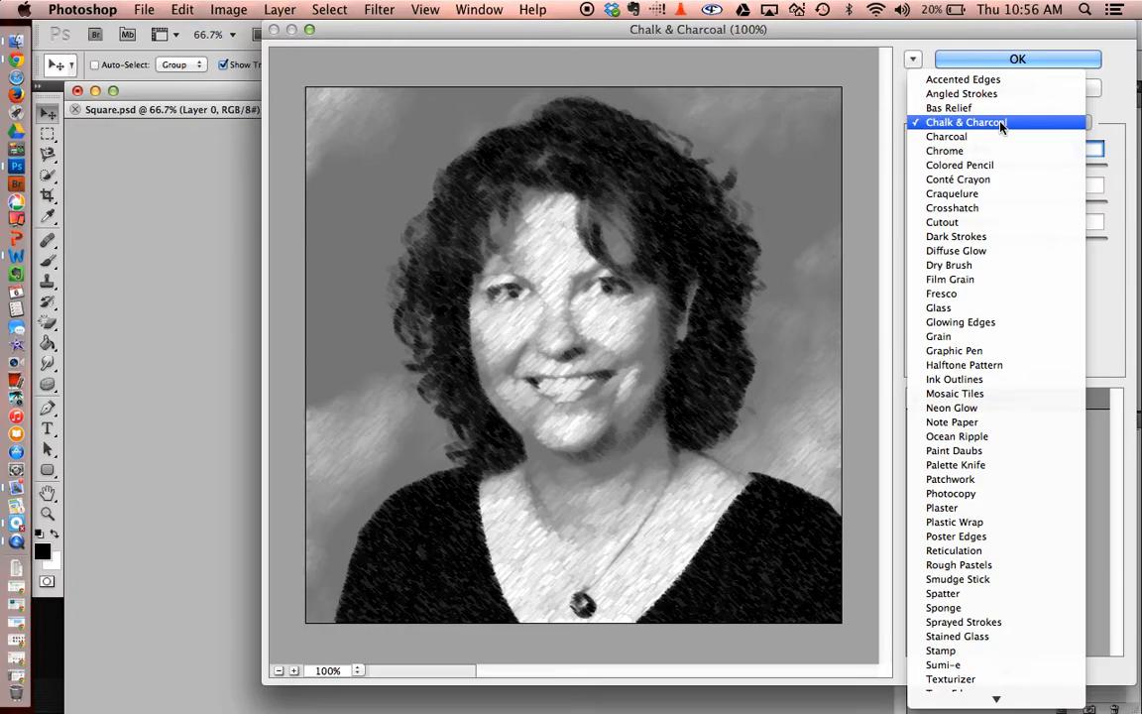
click(1003, 208)
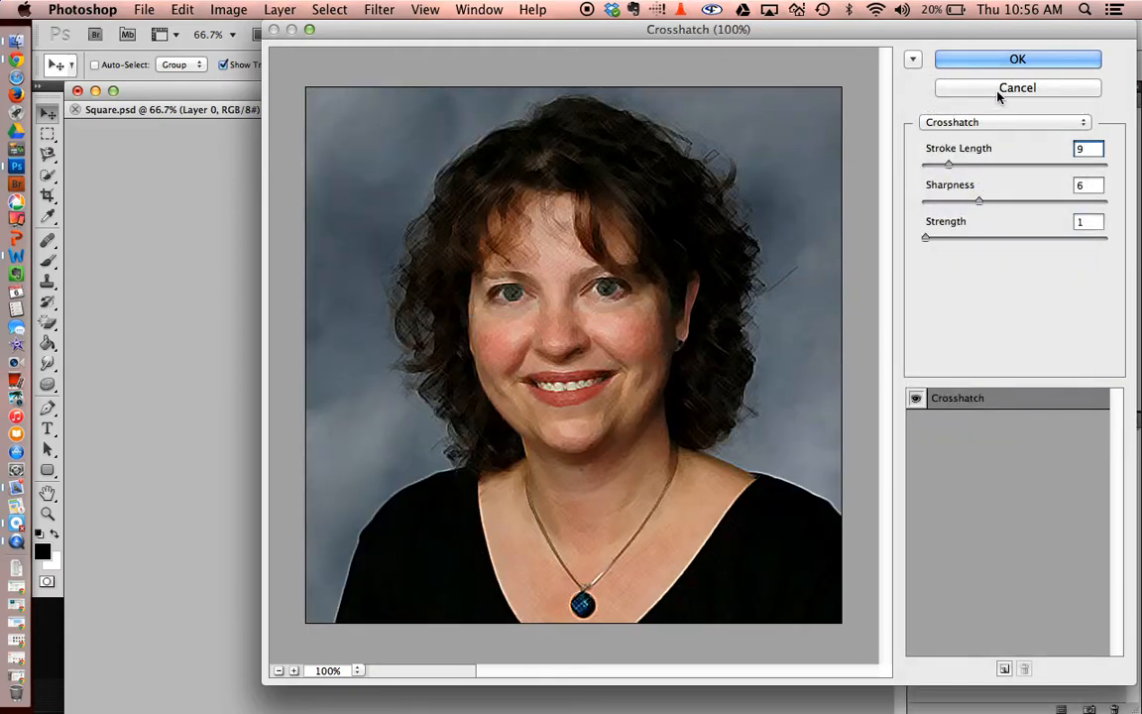
click(983, 123)
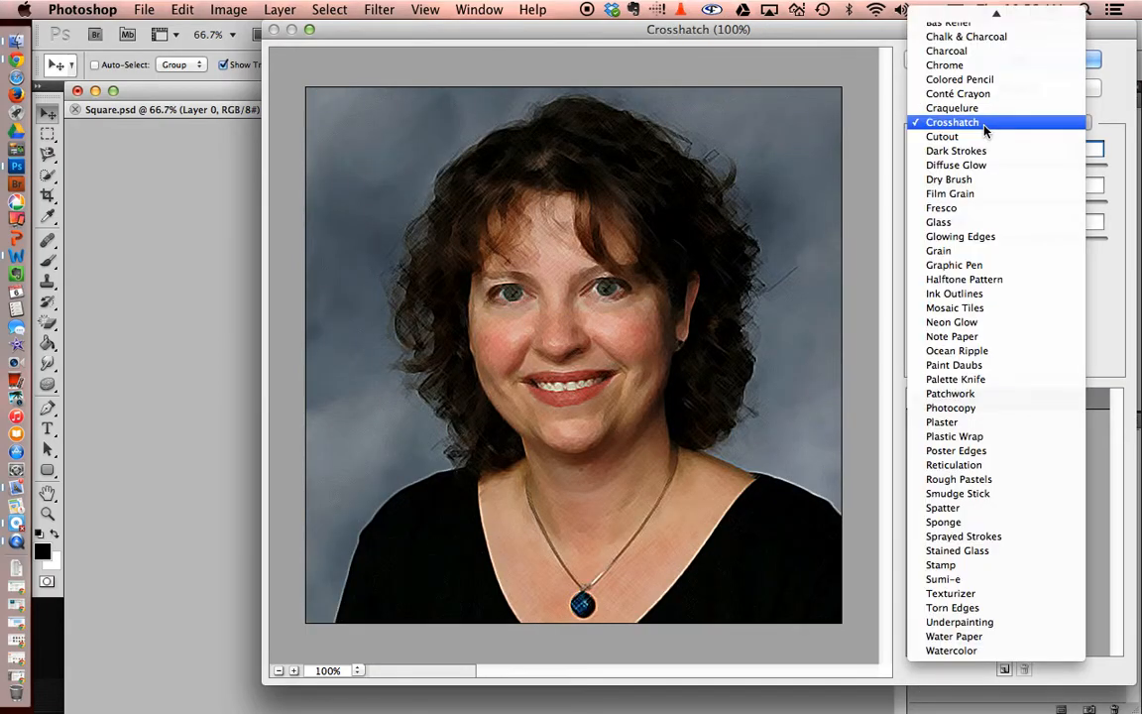
click(954, 336)
click(382, 10)
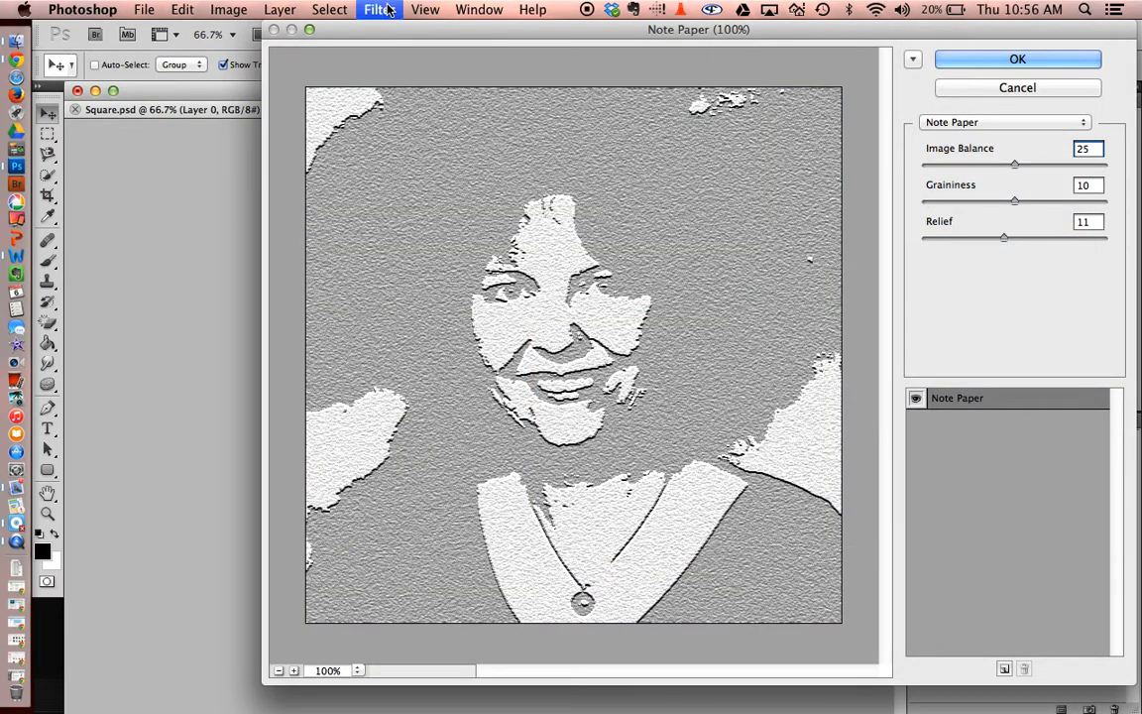
click(1020, 123)
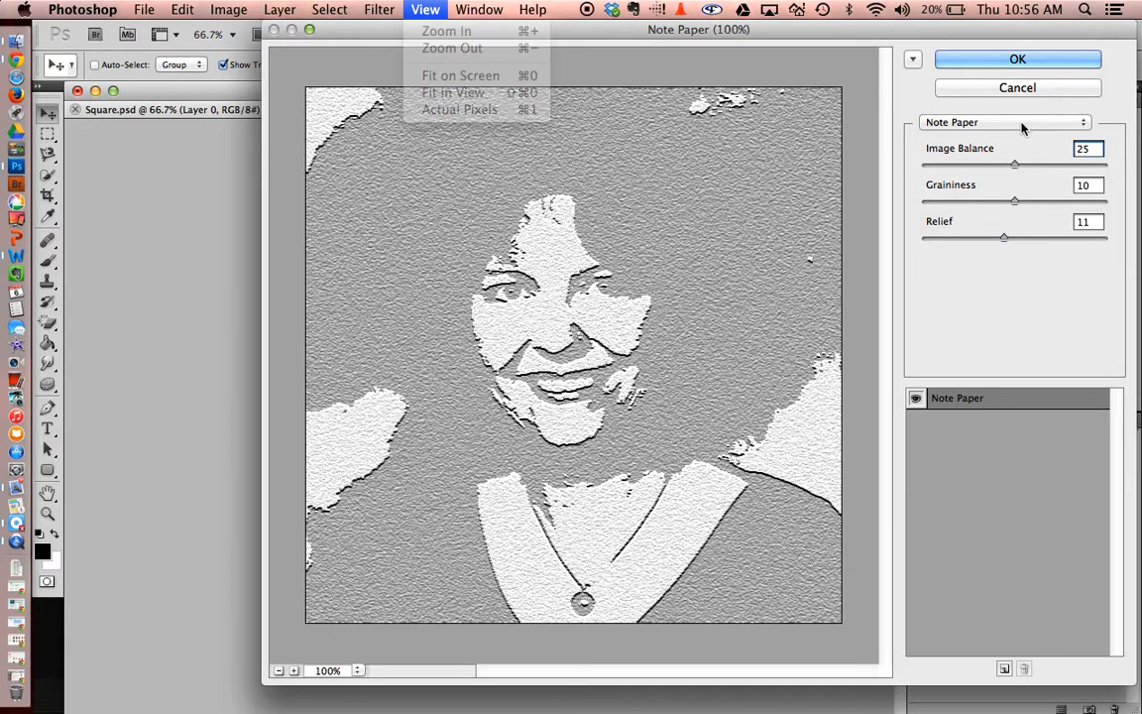
click(1022, 125)
click(1012, 215)
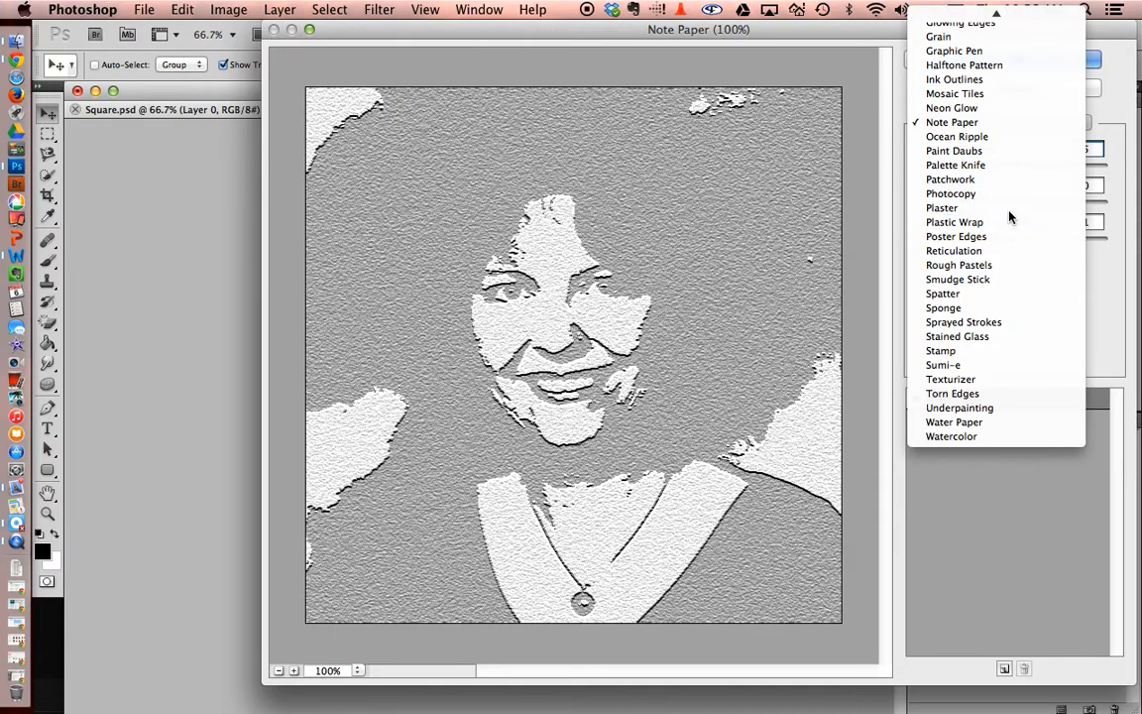
click(1021, 121)
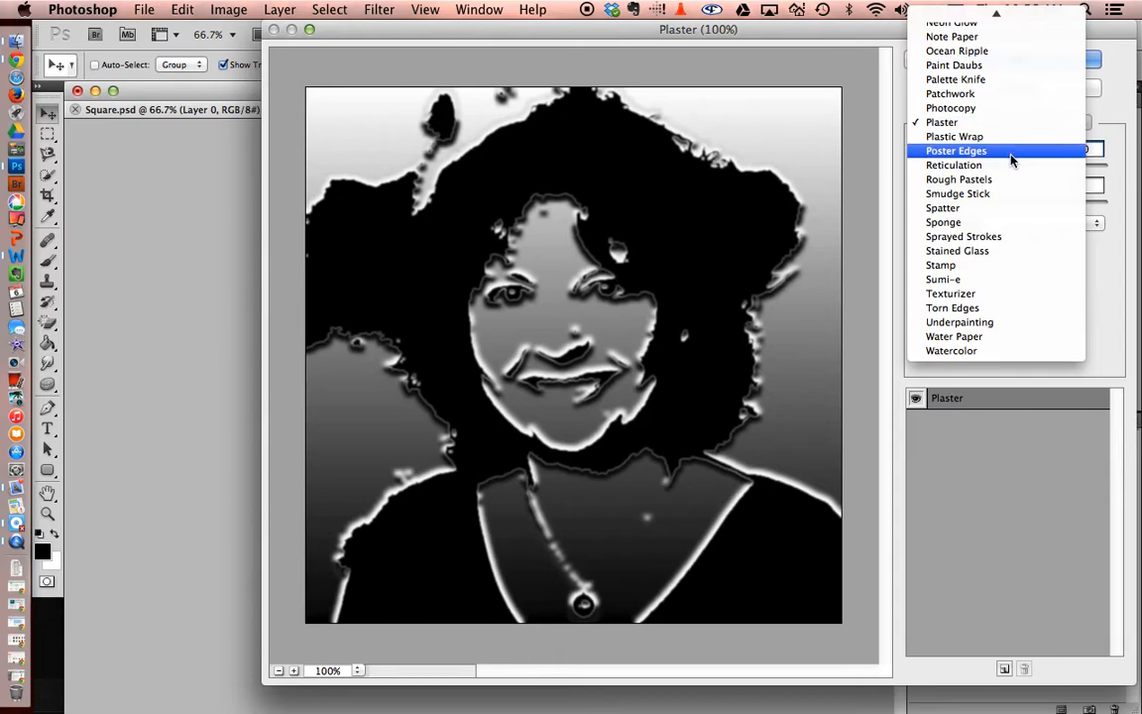
click(1017, 148)
click(1012, 120)
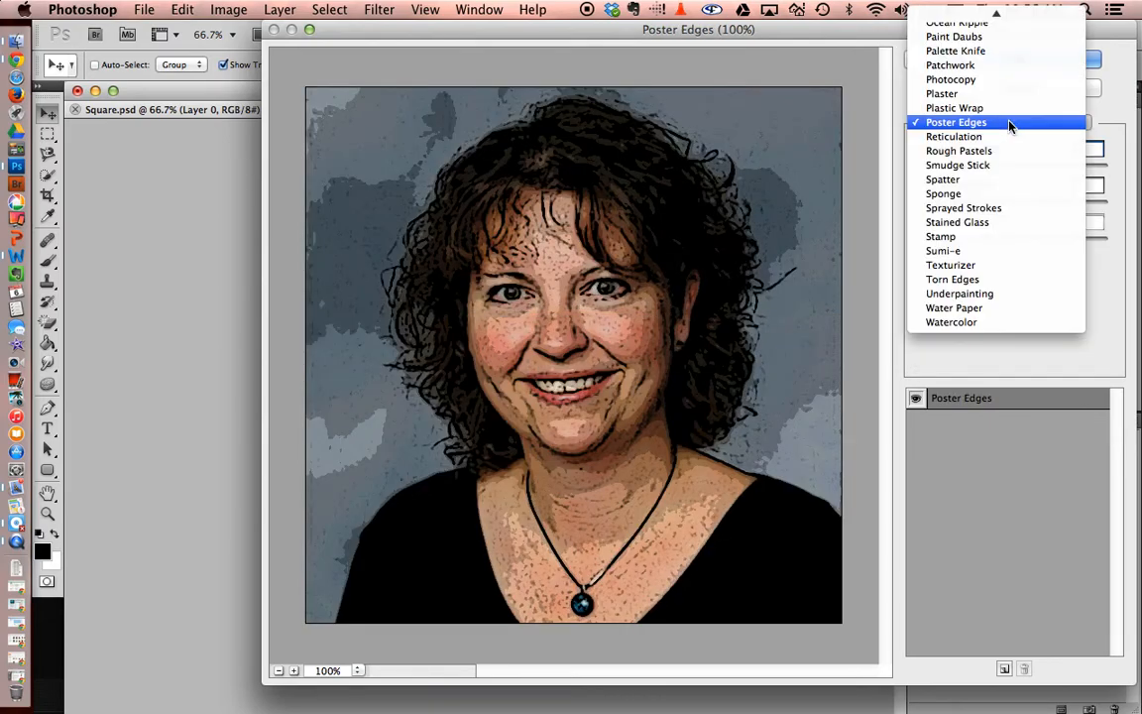
click(1003, 222)
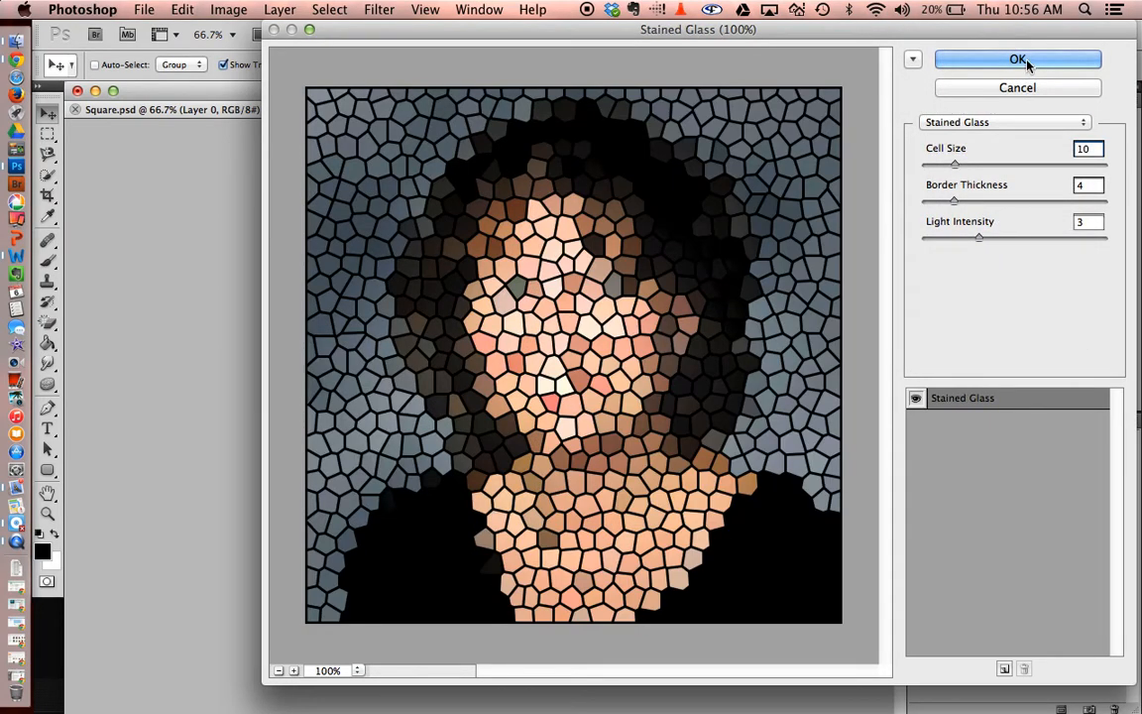
- Switch the filter back to Chalk & Charcoal and apply it to the portrait with its current settings
click(1015, 121)
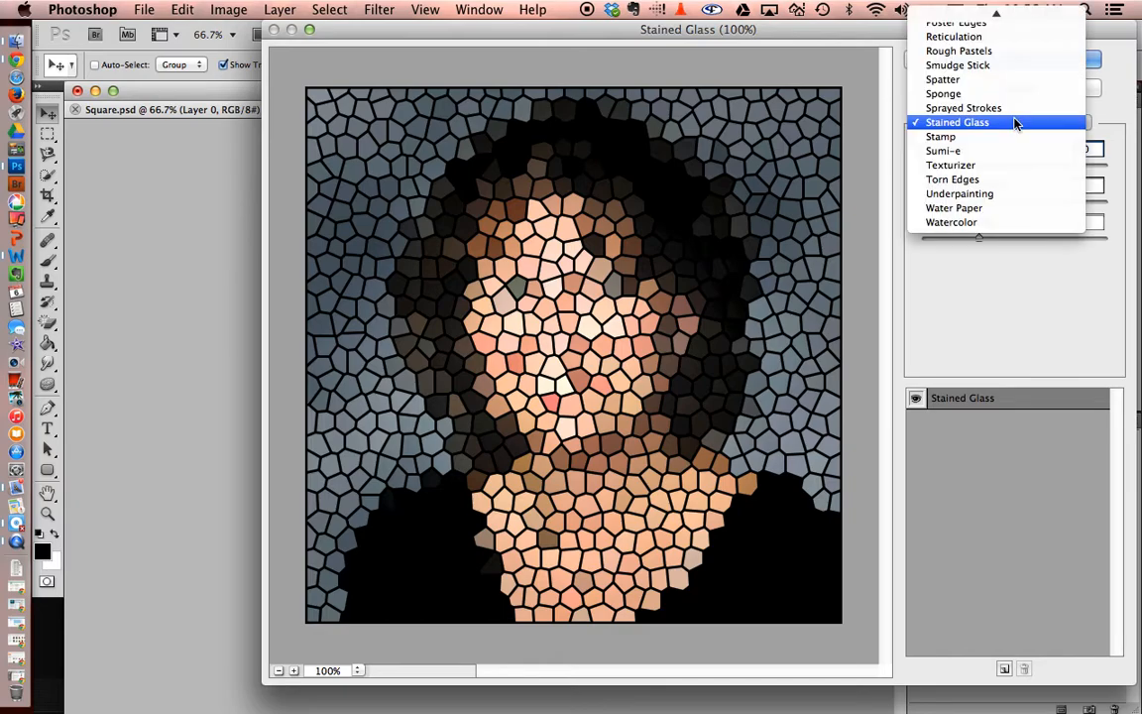
scroll(1015, 91, up, 2)
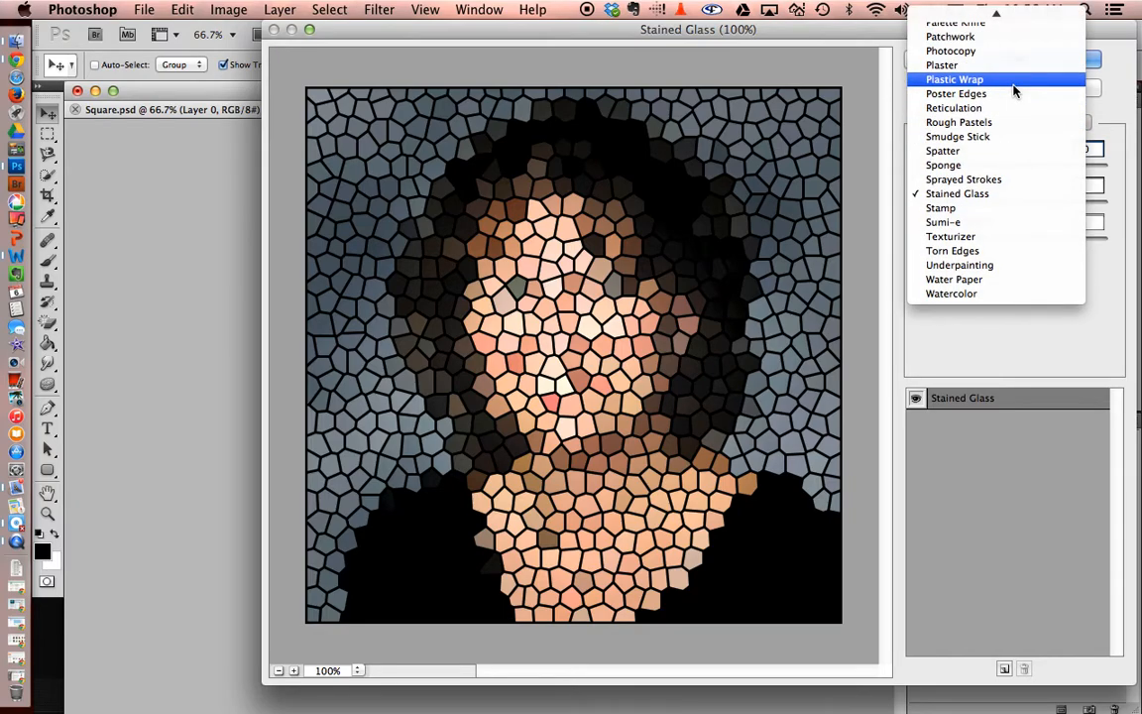
scroll(1015, 91, up, 5)
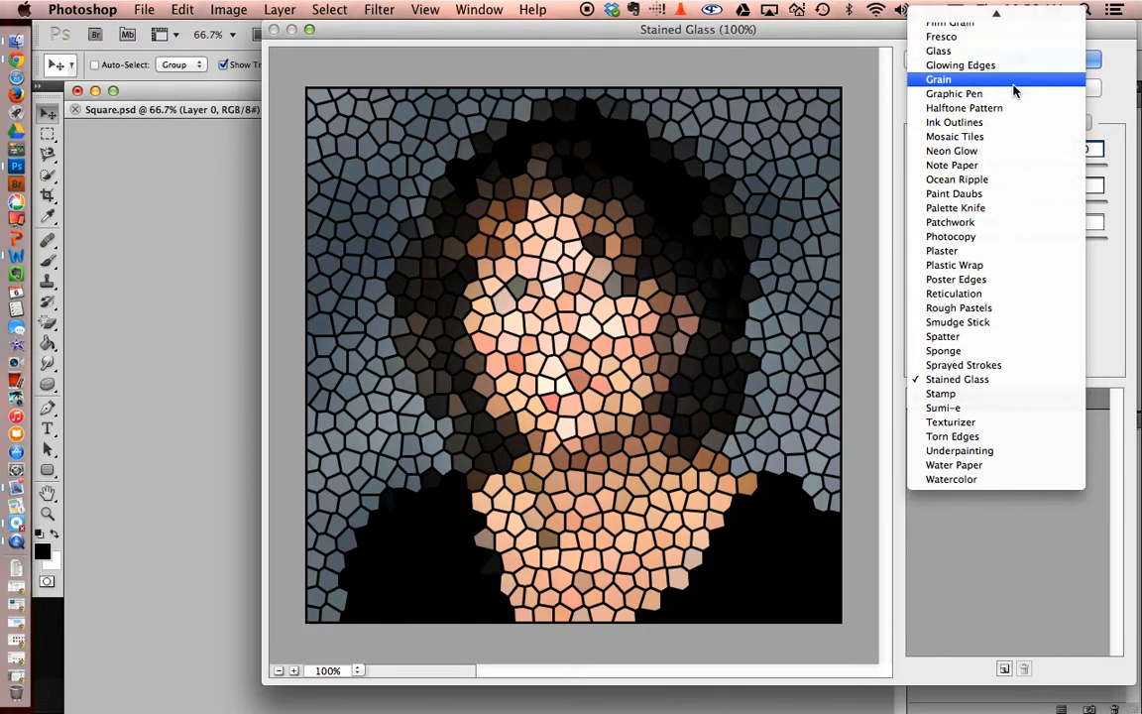
scroll(1014, 91, up, 5)
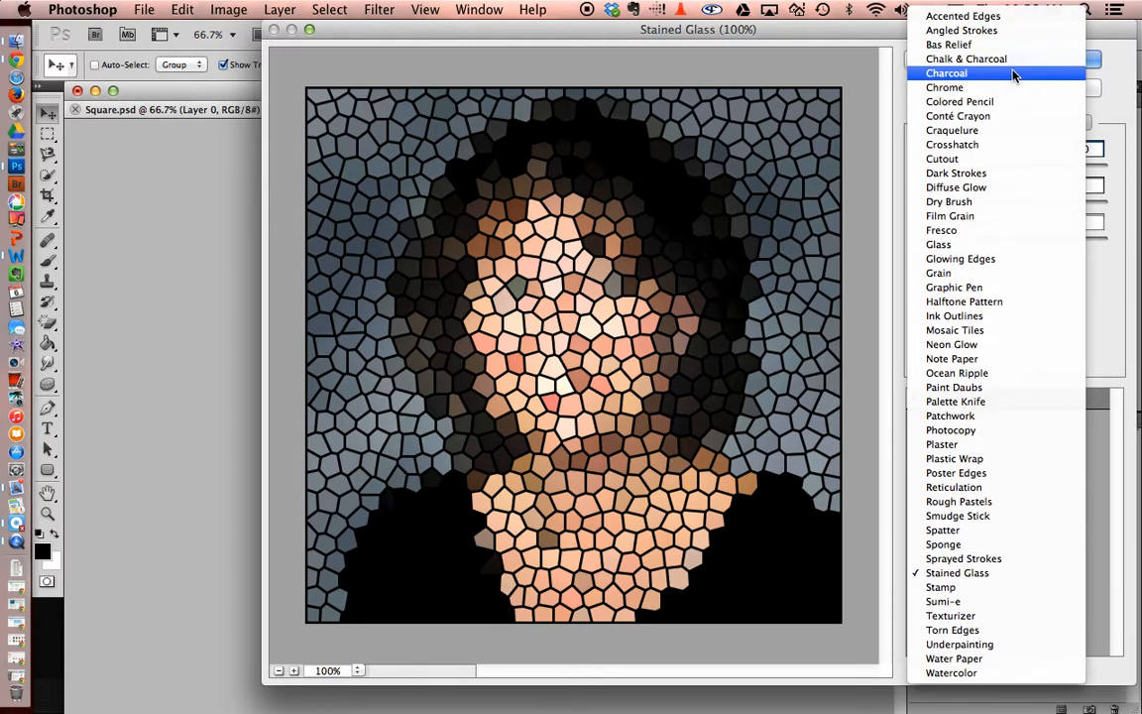
click(1011, 61)
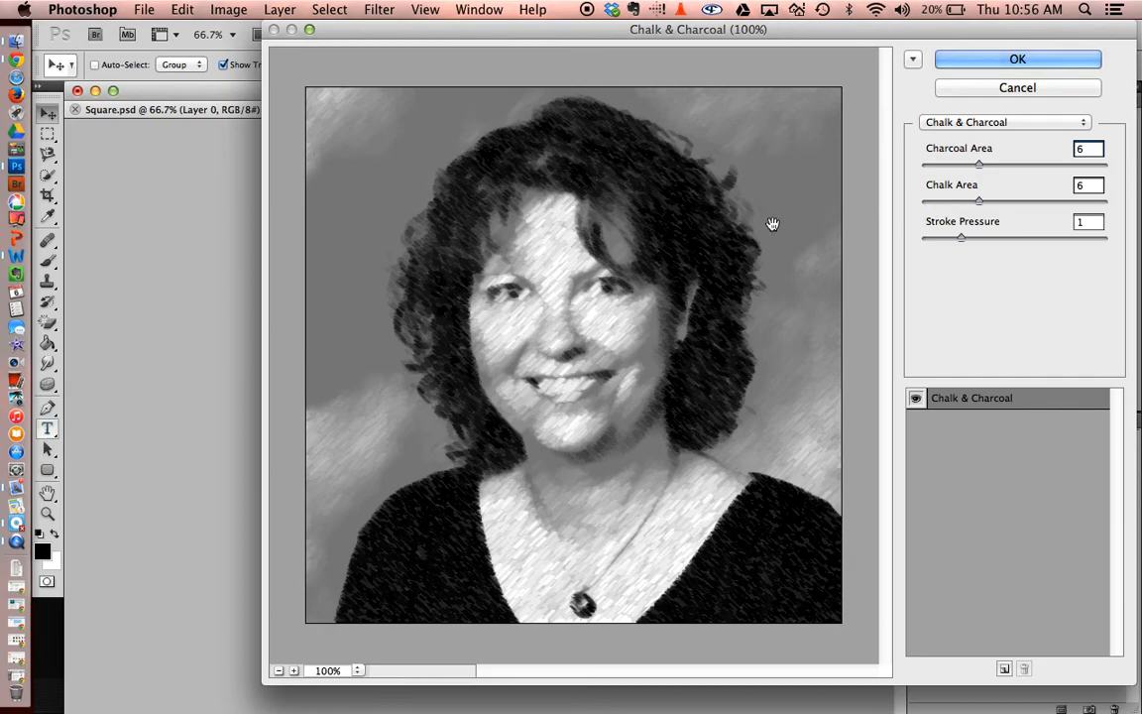
click(1031, 61)
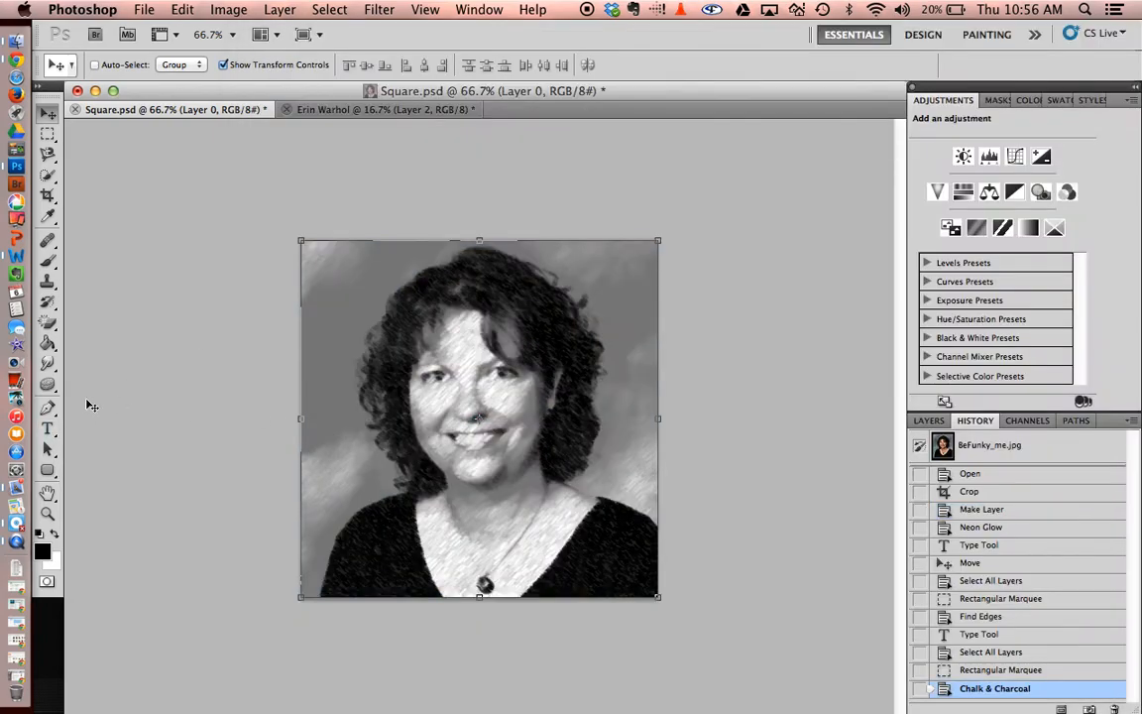
- Add the text "Chalk & Charcoal" across the portrait's lower part in blue using the PT Serif font
click(46, 429)
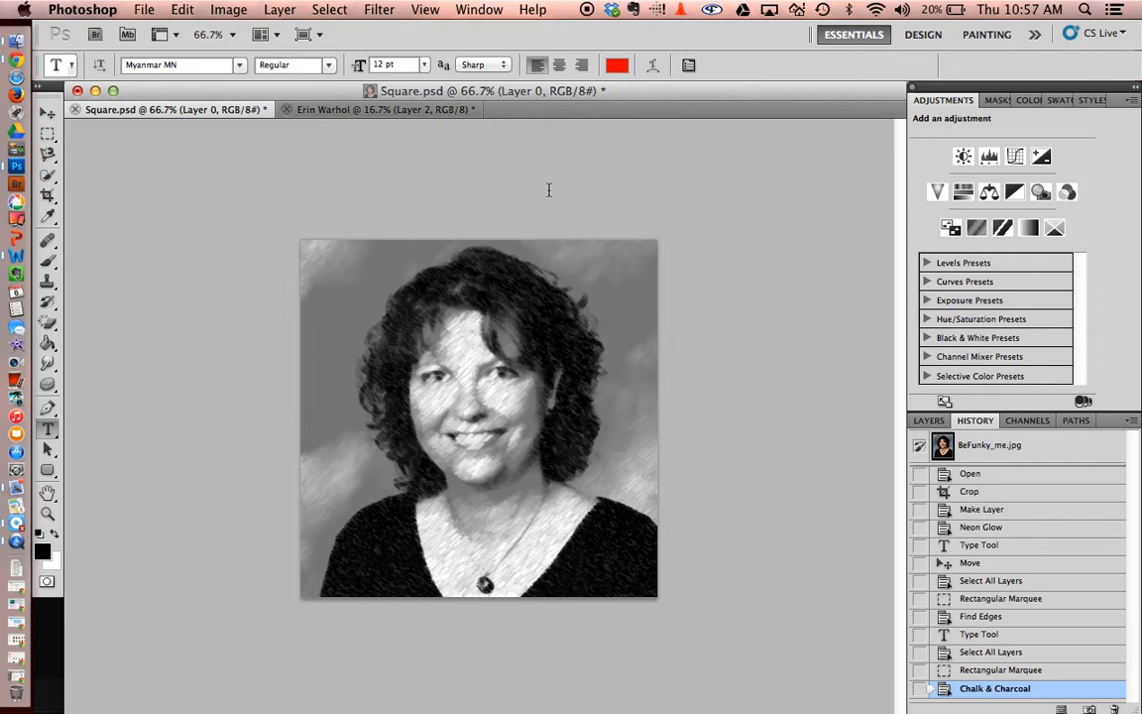
click(616, 67)
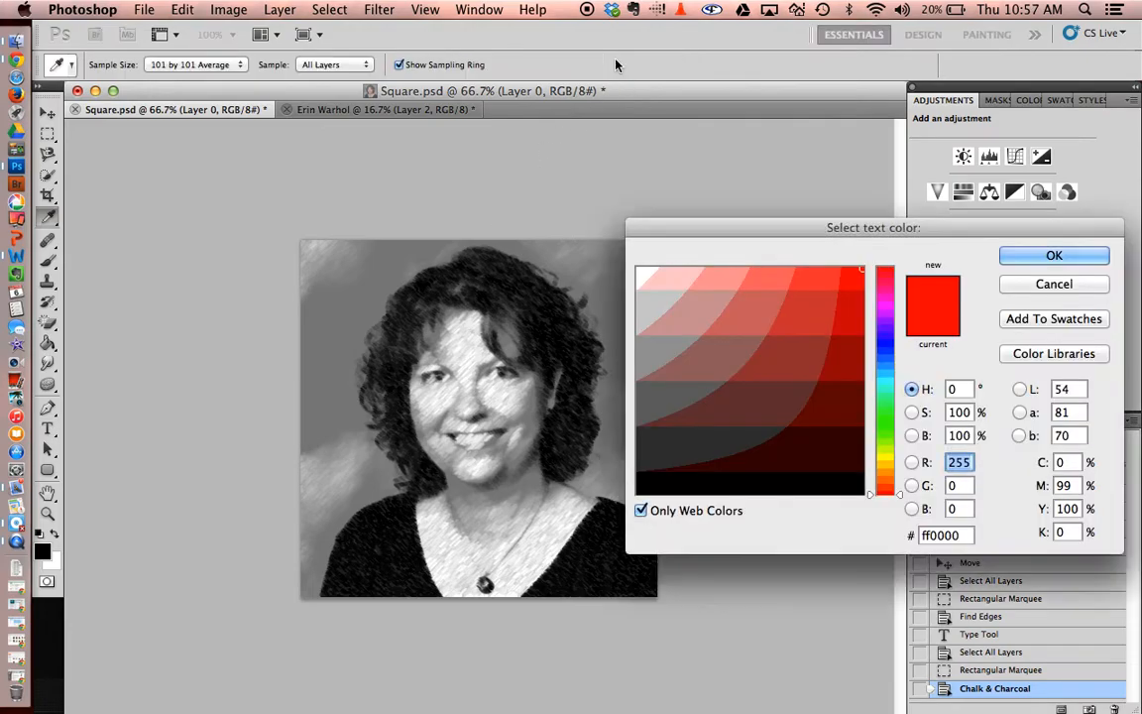
click(887, 345)
click(1057, 259)
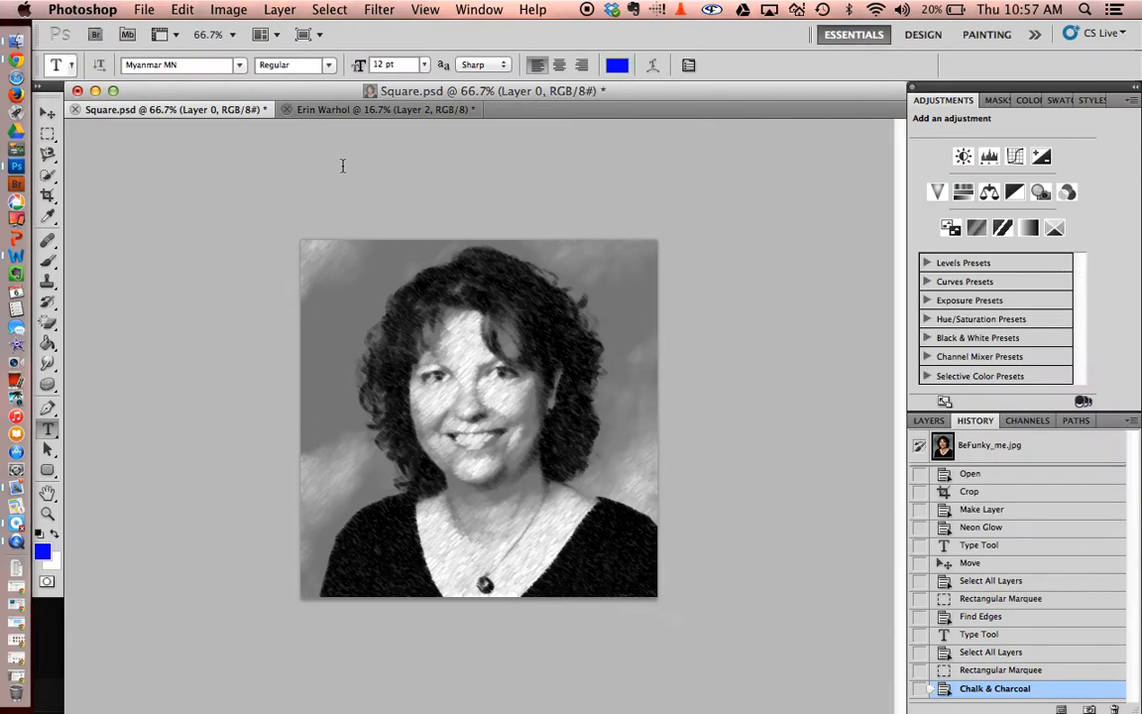
click(239, 65)
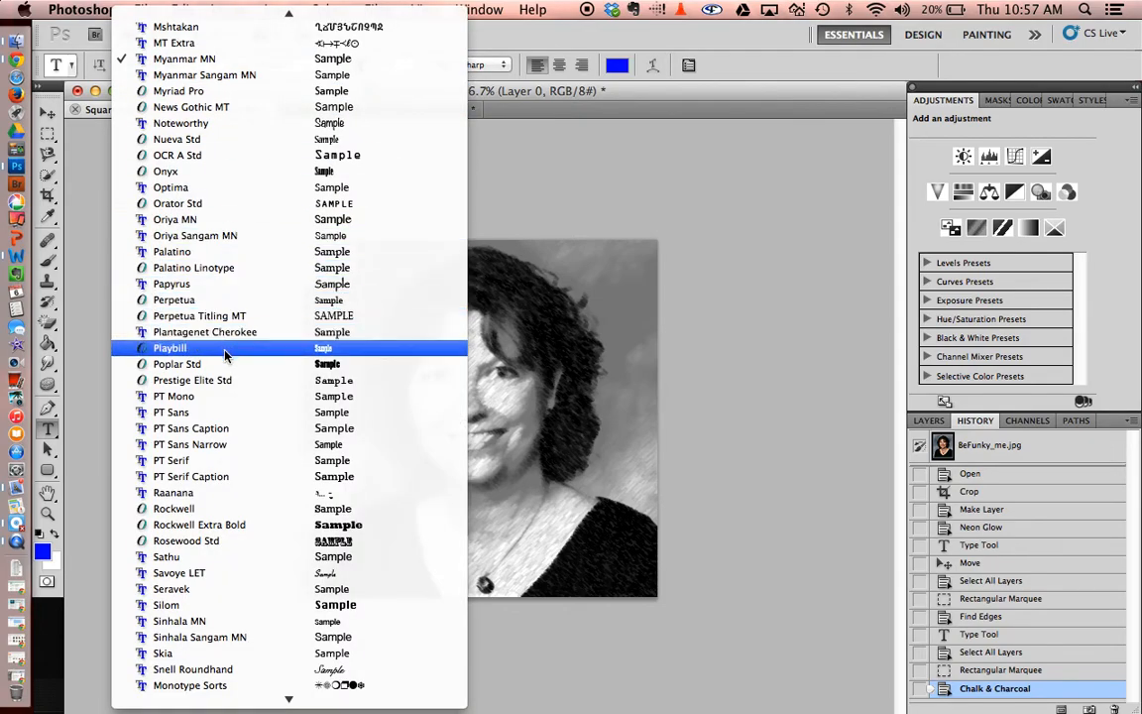
click(228, 461)
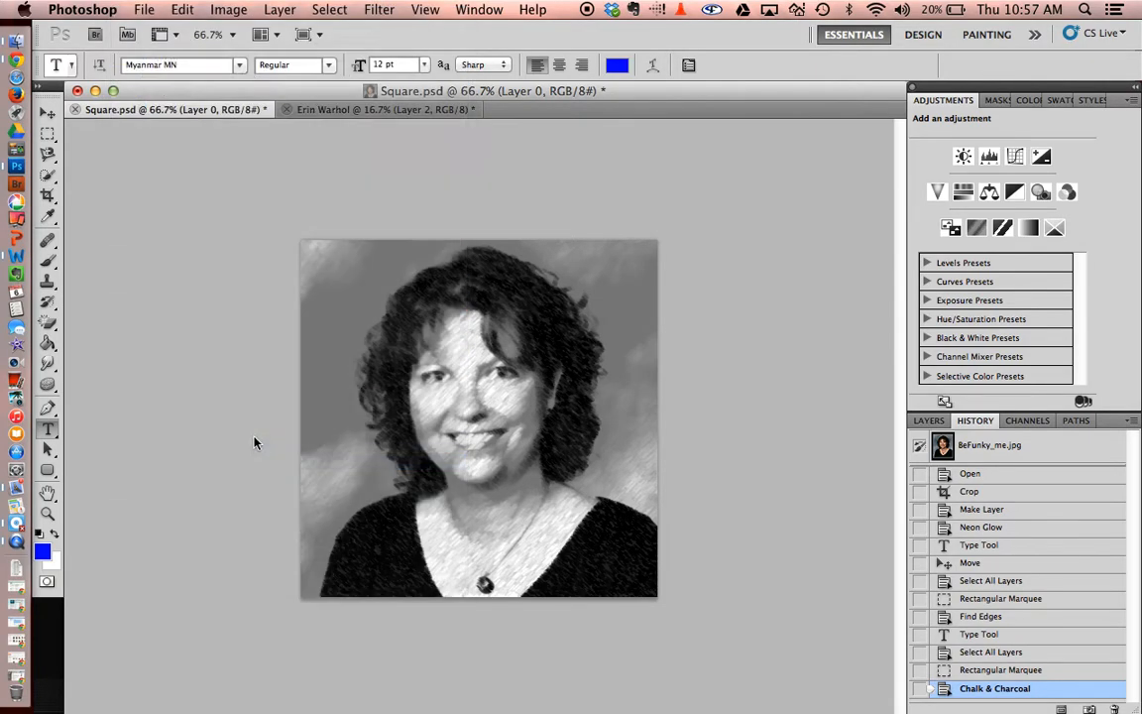
click(346, 536)
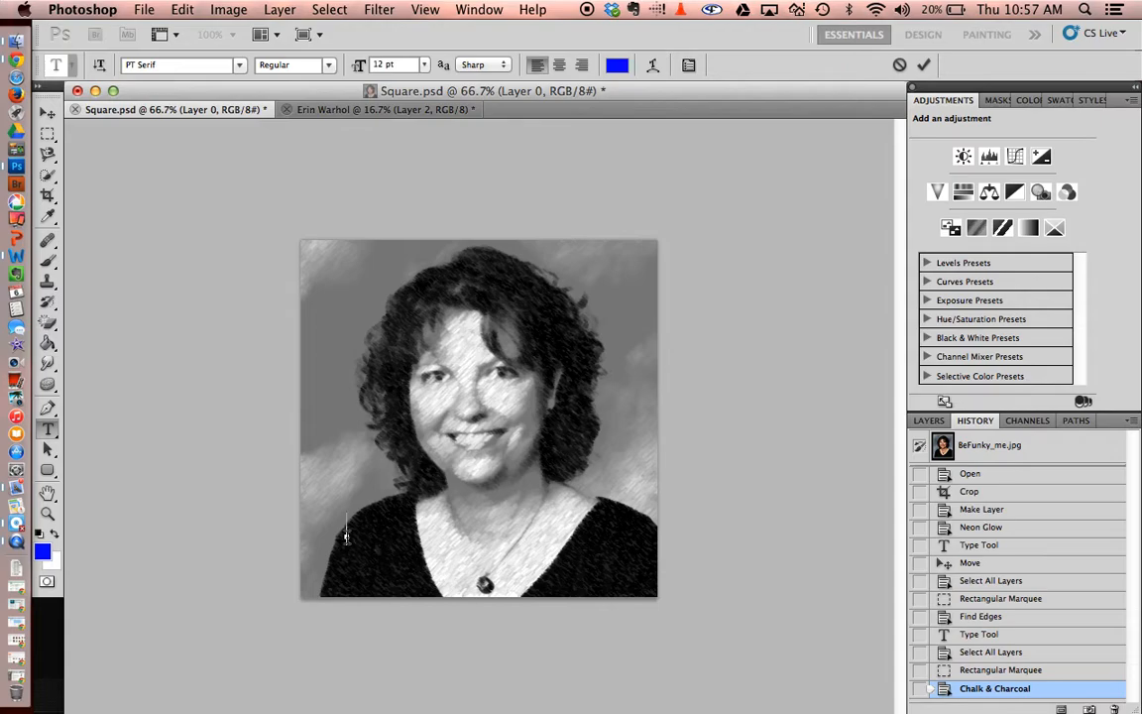
text(Chalk & Charcoal)
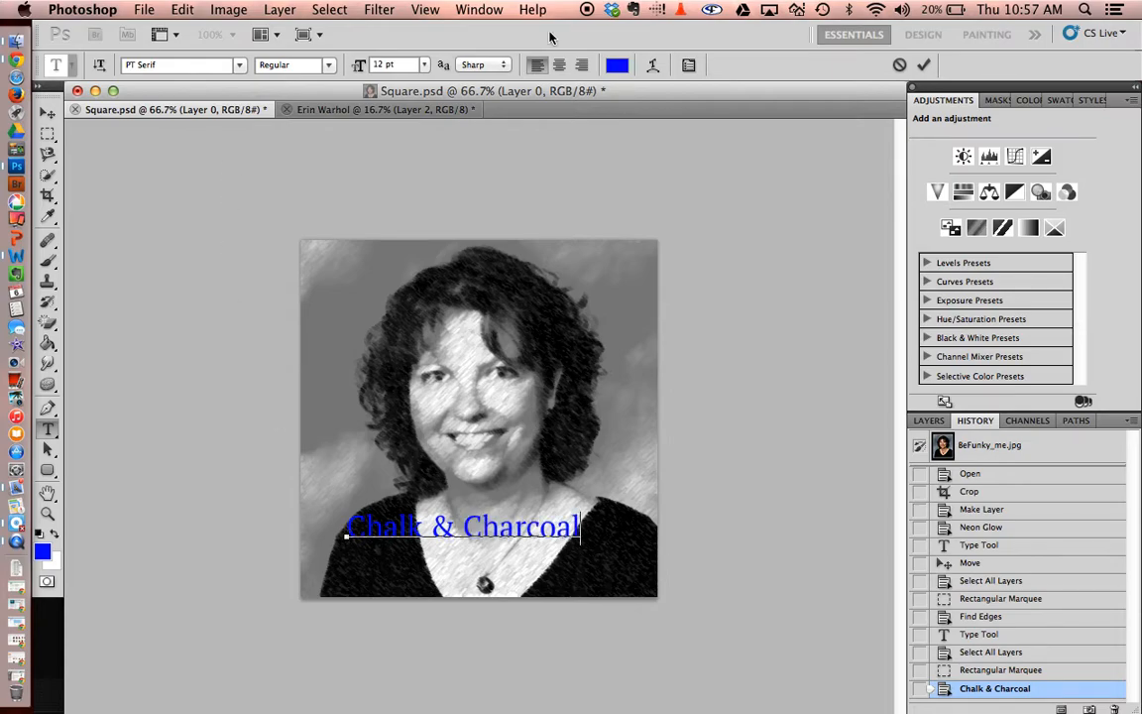
click(923, 64)
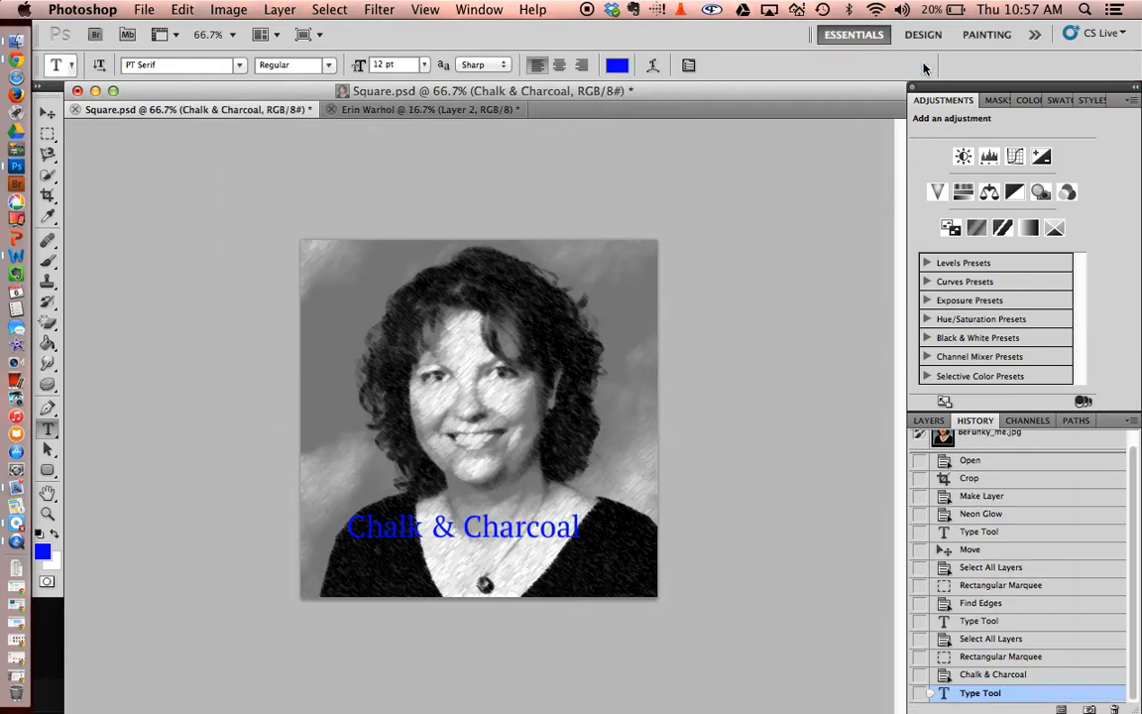
- Select all layers in Square.psd, marquee the entire Chalk & Charcoal portrait and copy it merged with its label
click(328, 9)
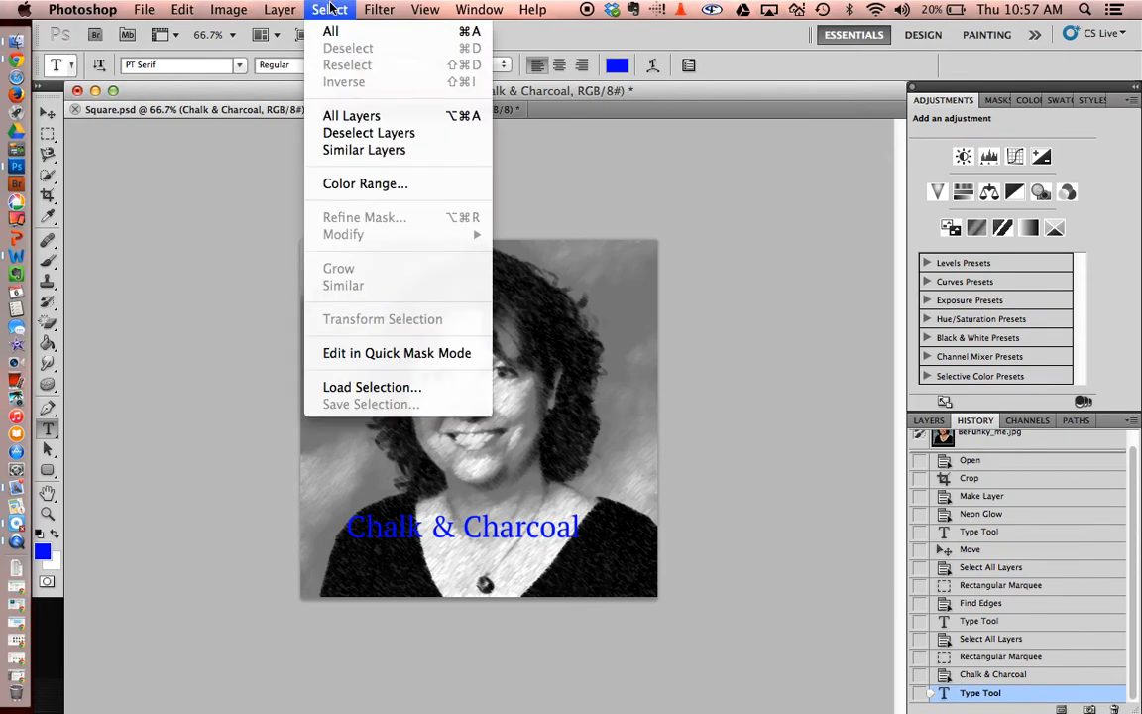
click(346, 117)
click(181, 9)
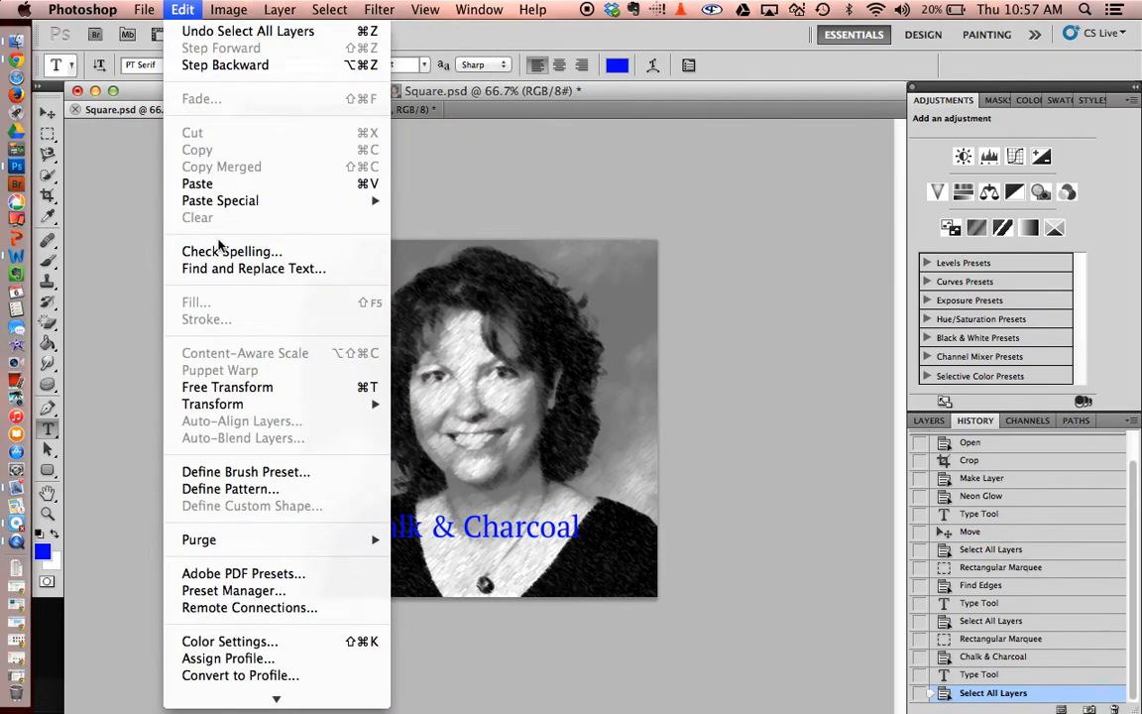
click(122, 94)
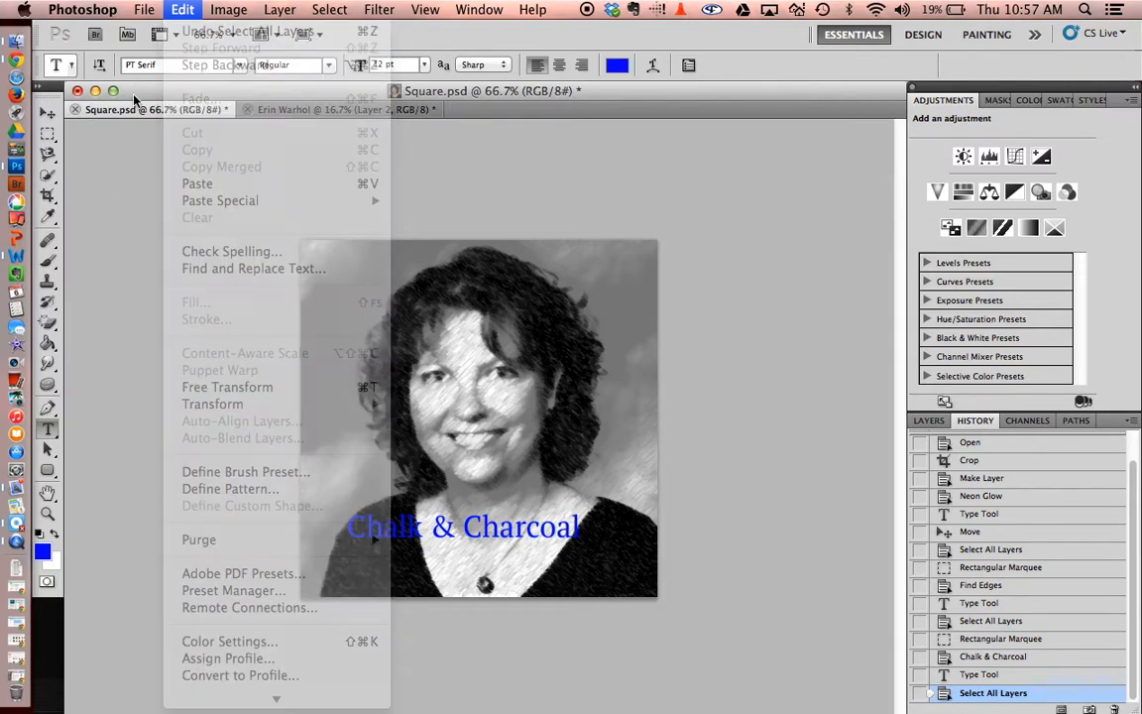
click(48, 132)
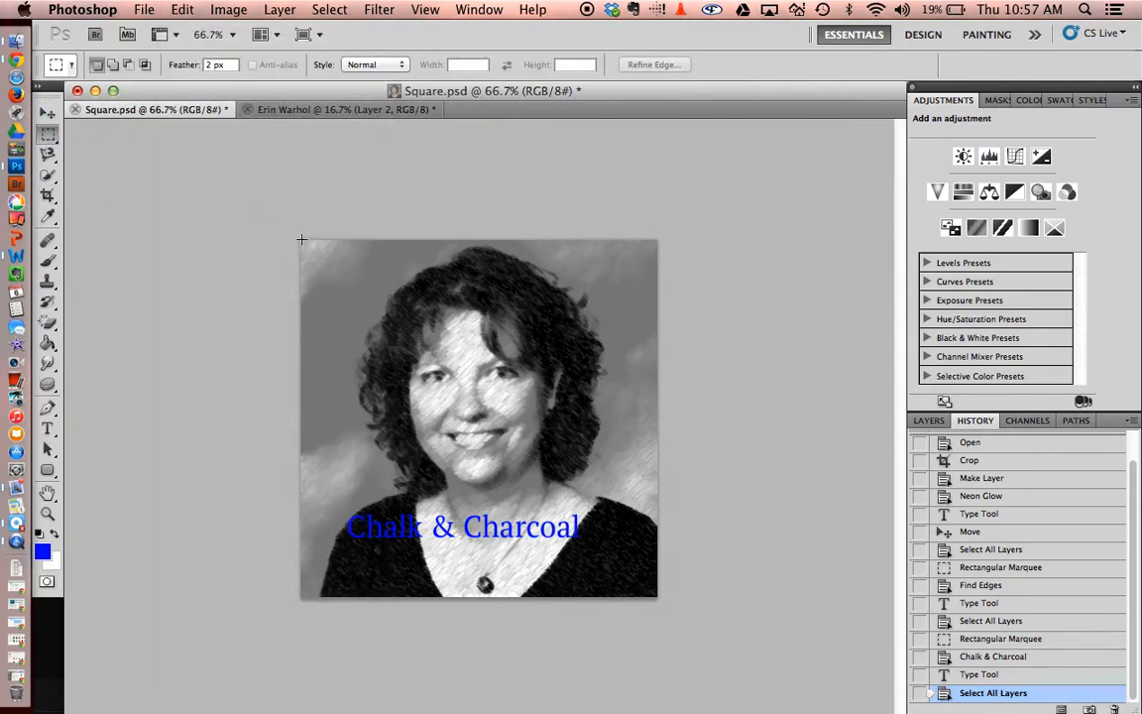
drag(300, 239, 526, 444)
drag(652, 592, 668, 624)
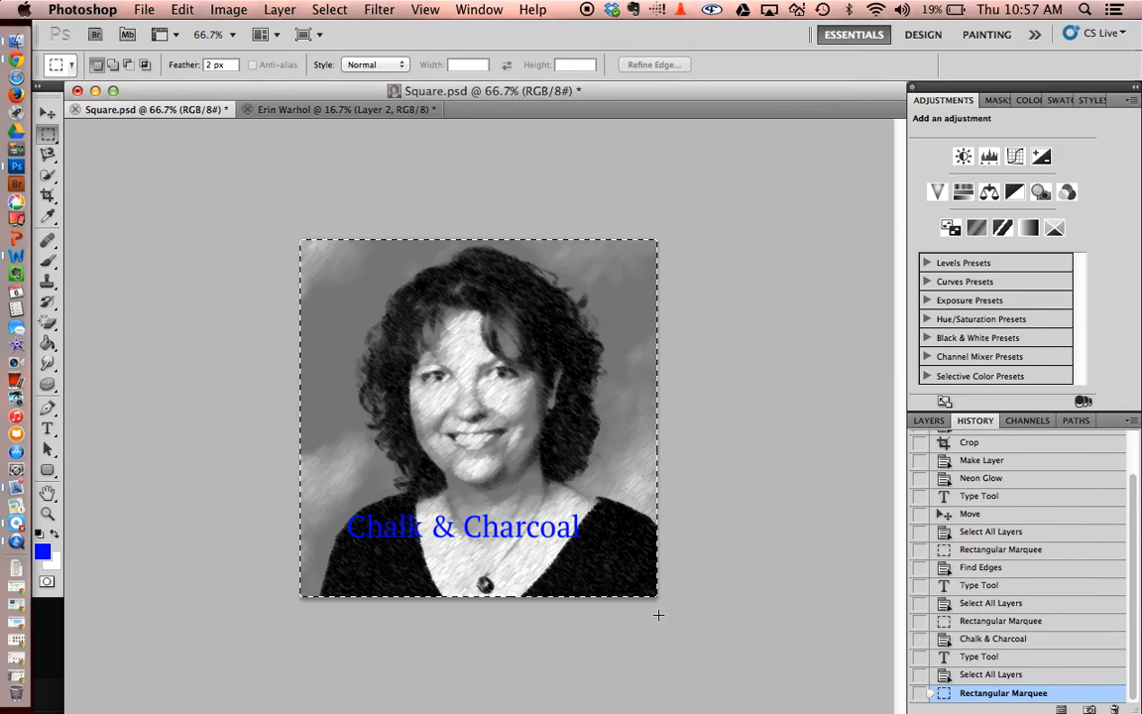
click(181, 9)
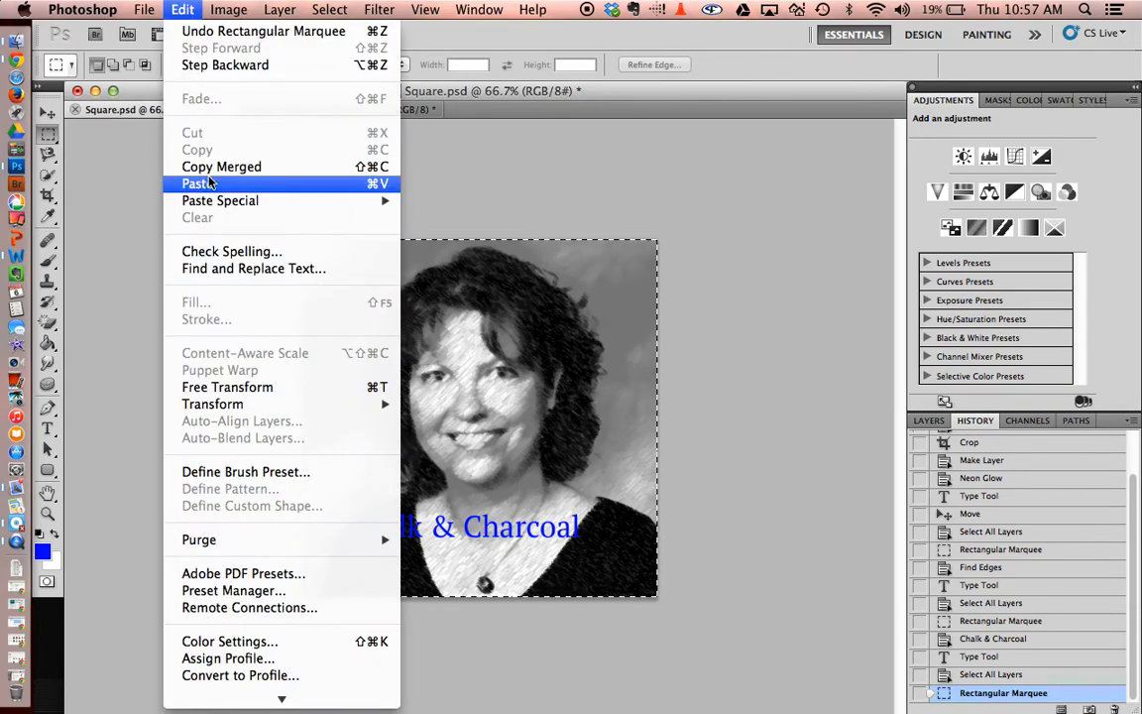
click(198, 166)
- Paste the merged portrait into the grid document and move it into the top row, directly beside the Find Edges portrait
click(364, 109)
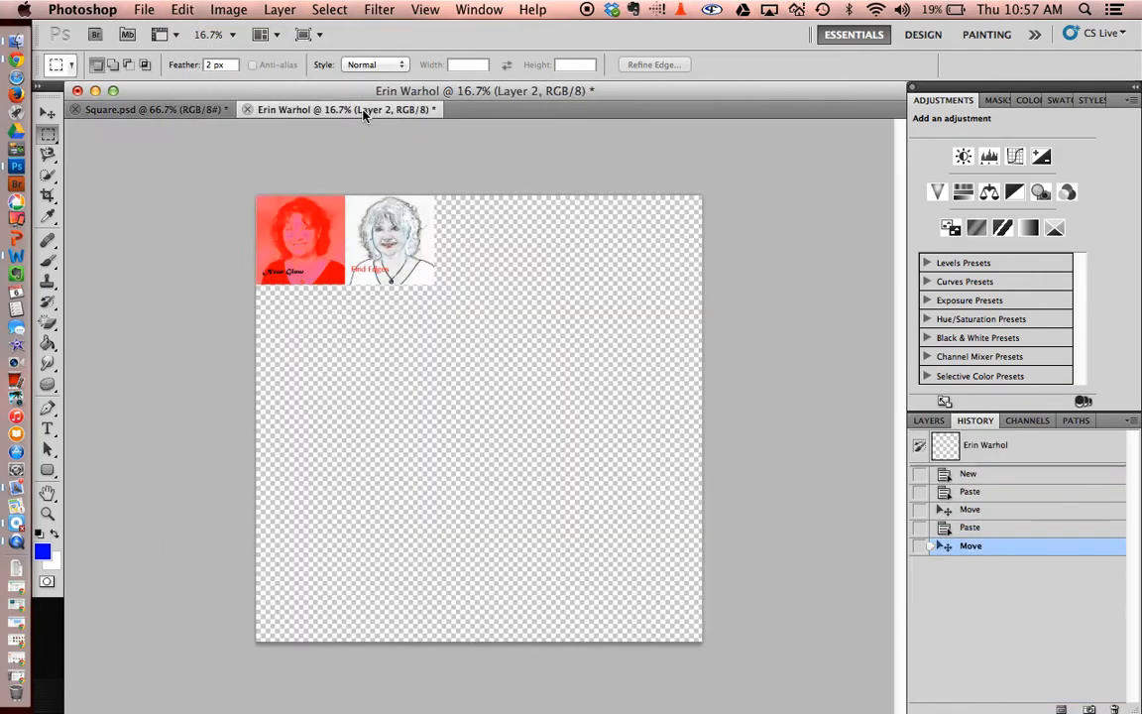
click(182, 9)
click(213, 183)
click(47, 112)
drag(514, 398, 515, 224)
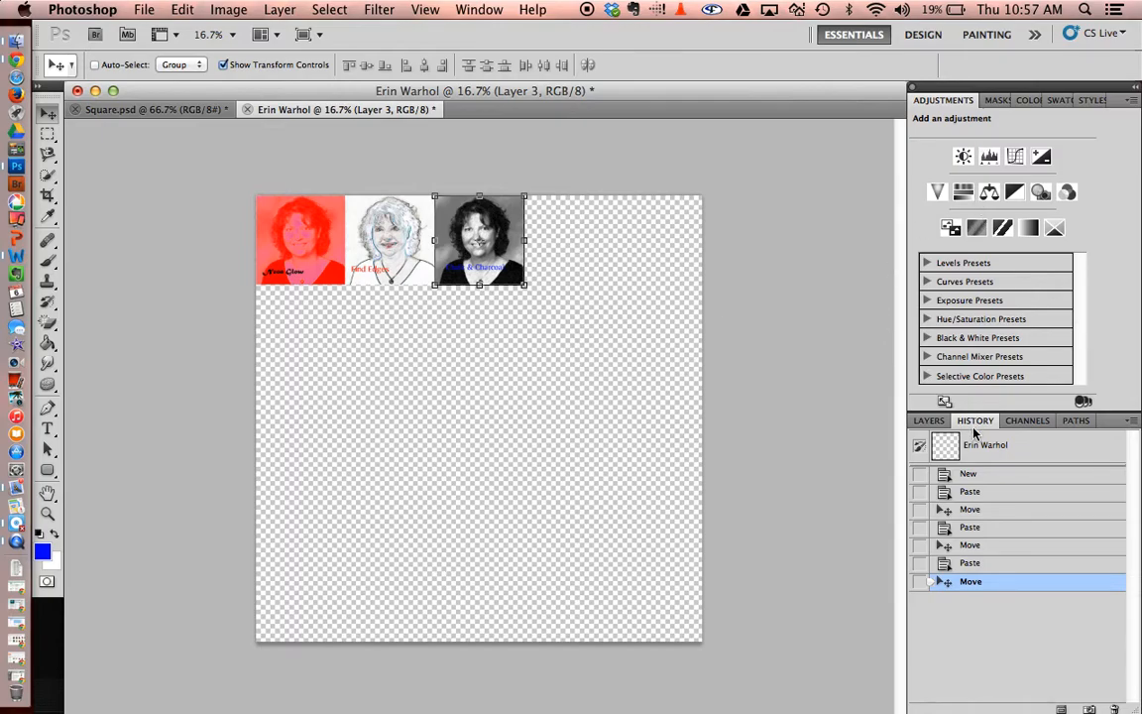
- Return to Square.psd and revert the portrait to its unfiltered Make Layer history state
click(929, 422)
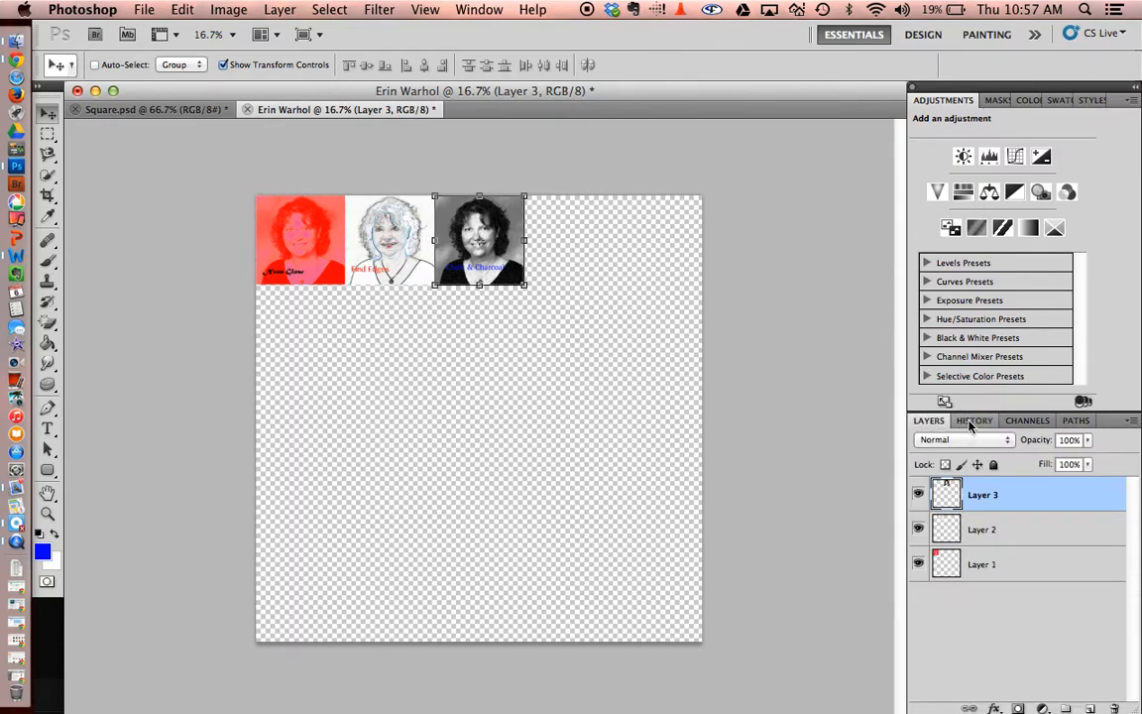
click(970, 422)
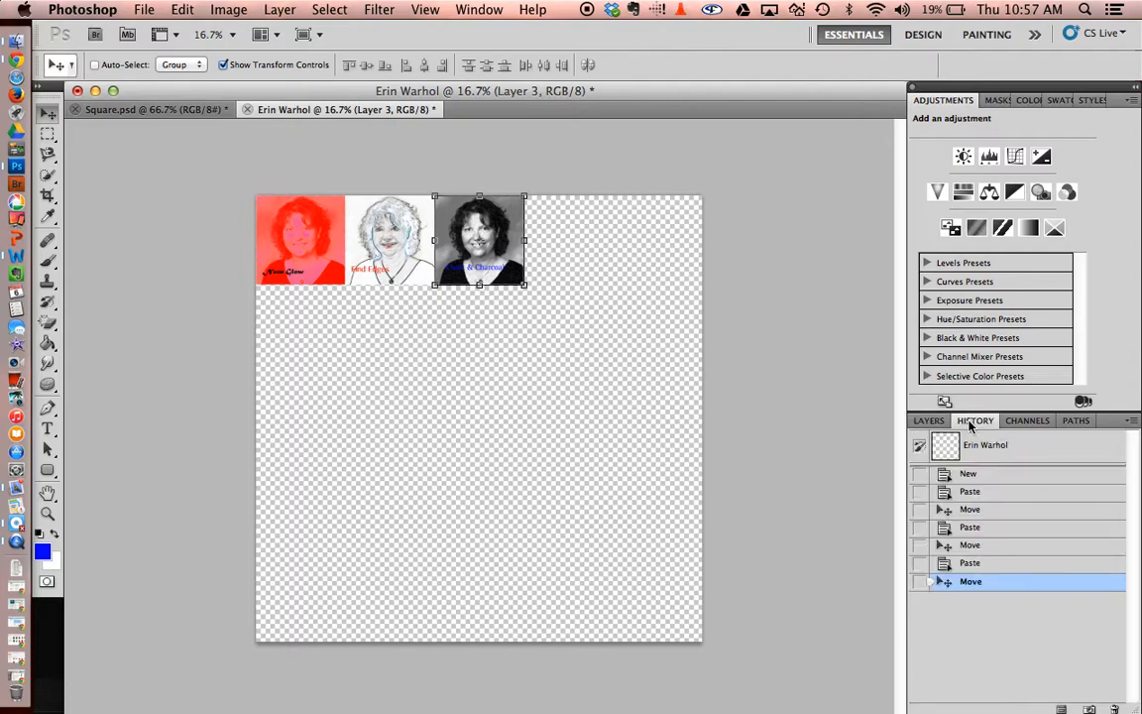
click(124, 109)
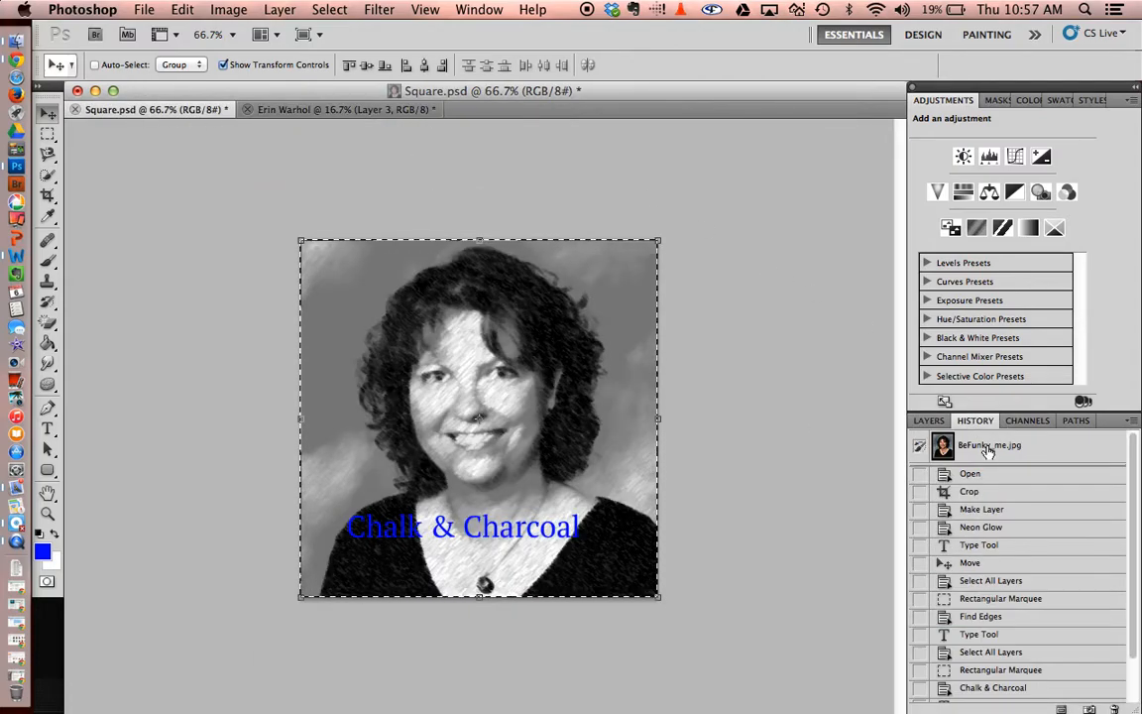
click(991, 511)
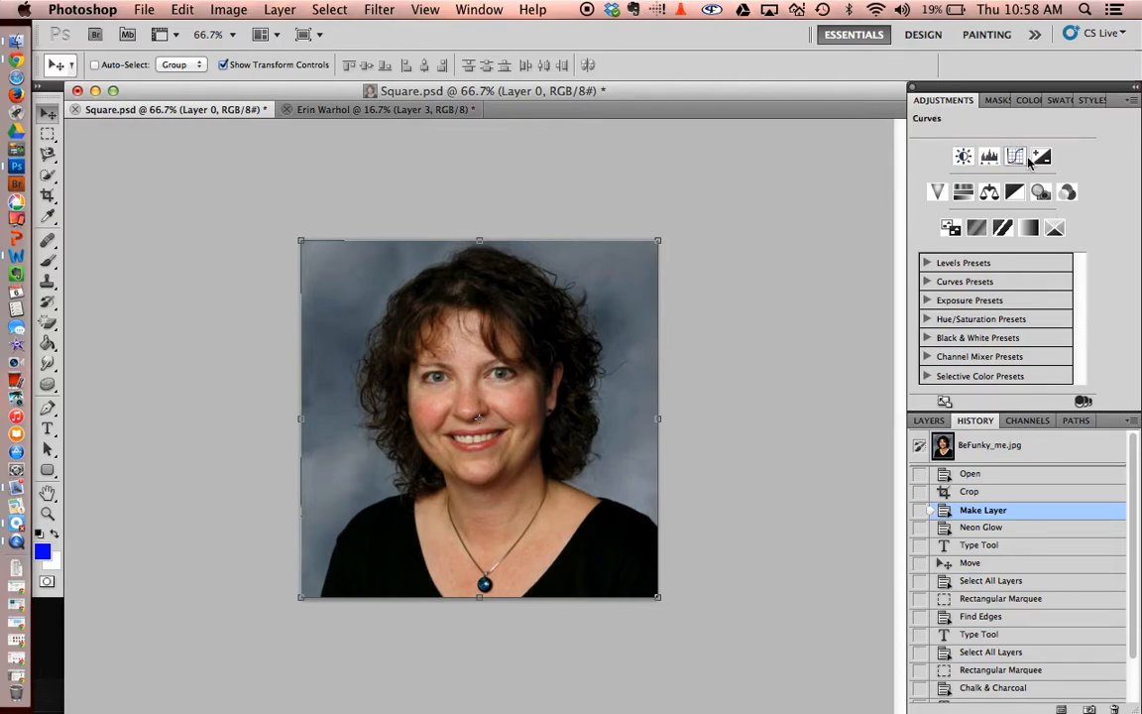
click(229, 9)
mouse_move(278, 64)
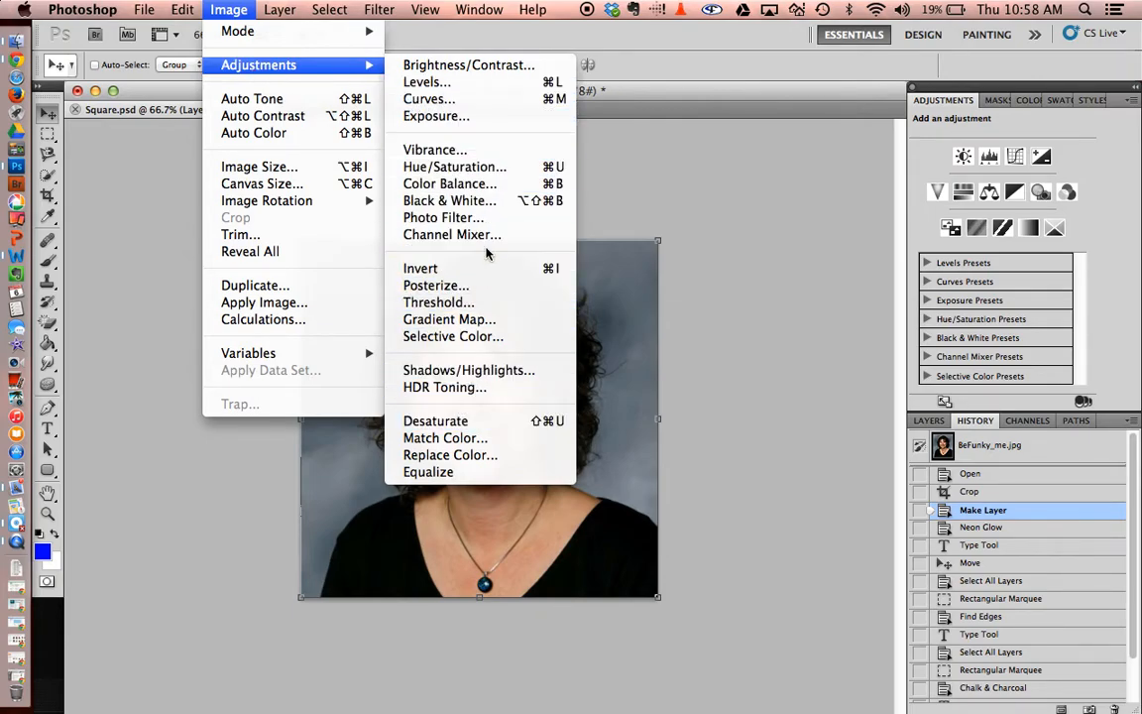
click(949, 92)
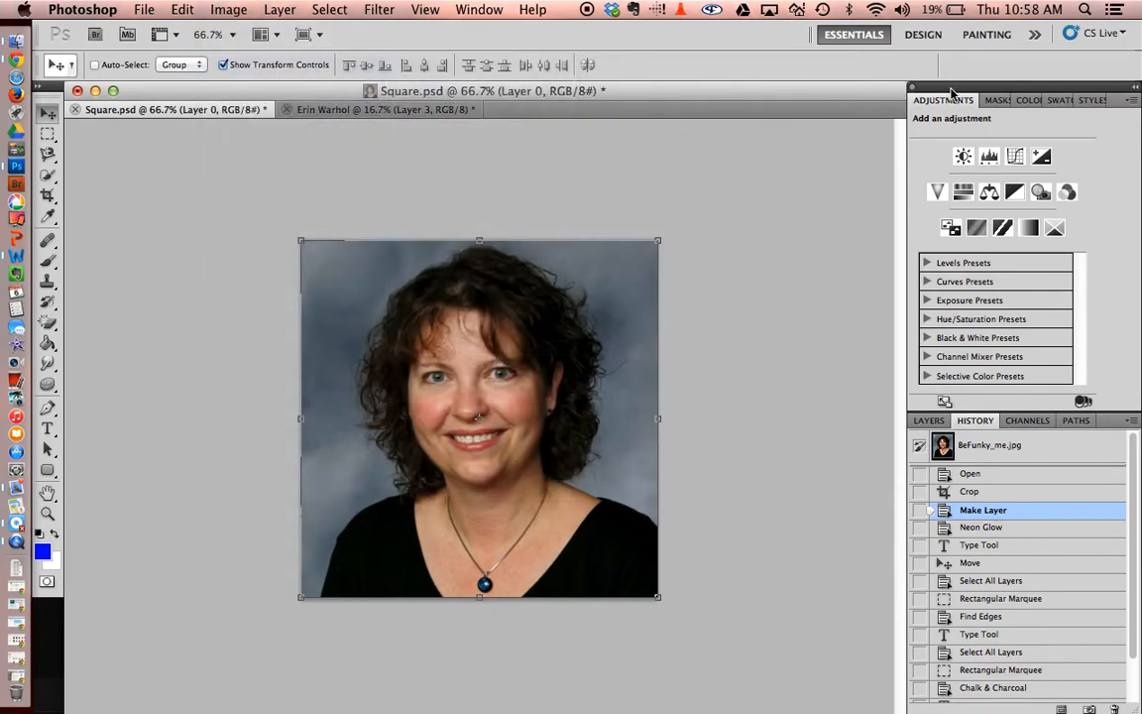
click(226, 10)
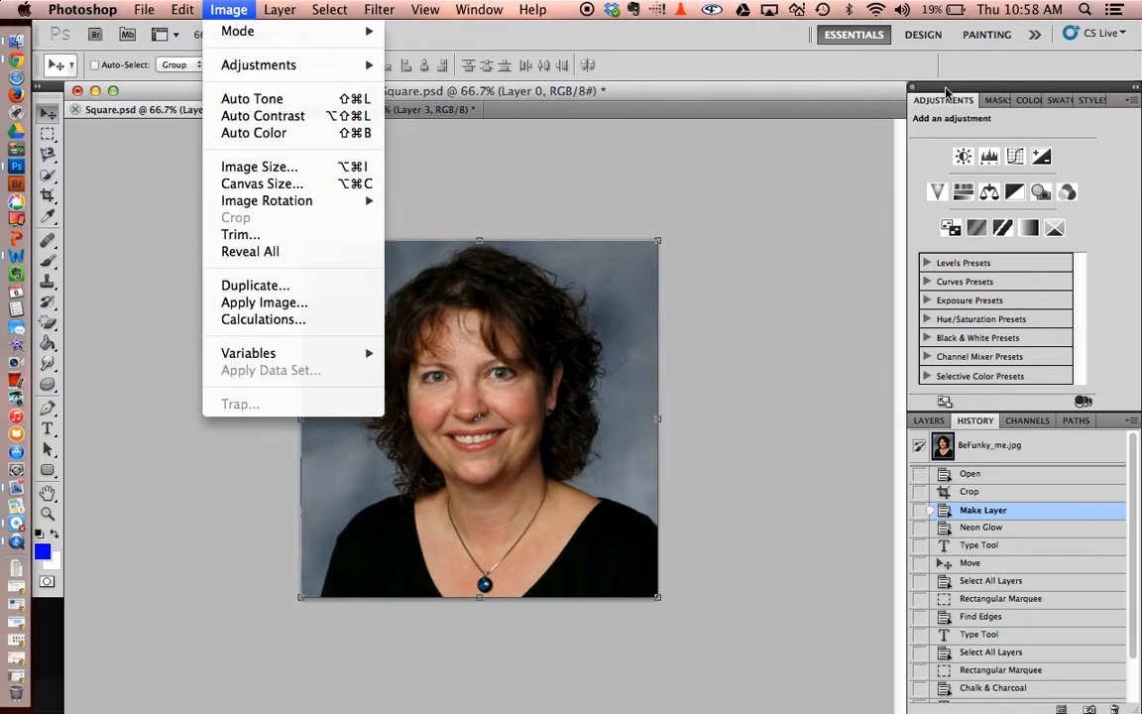
key(Escape)
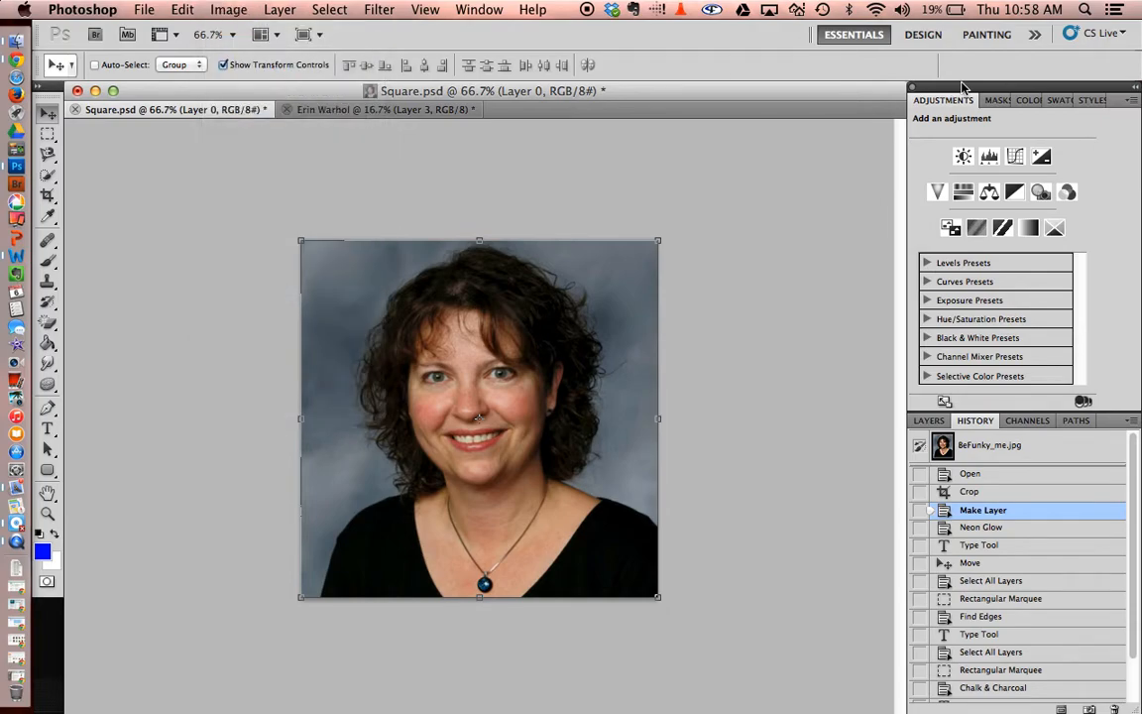
- Add a Hue/Saturation adjustment layer above the portrait with Hue +85 and Saturation +100
click(928, 420)
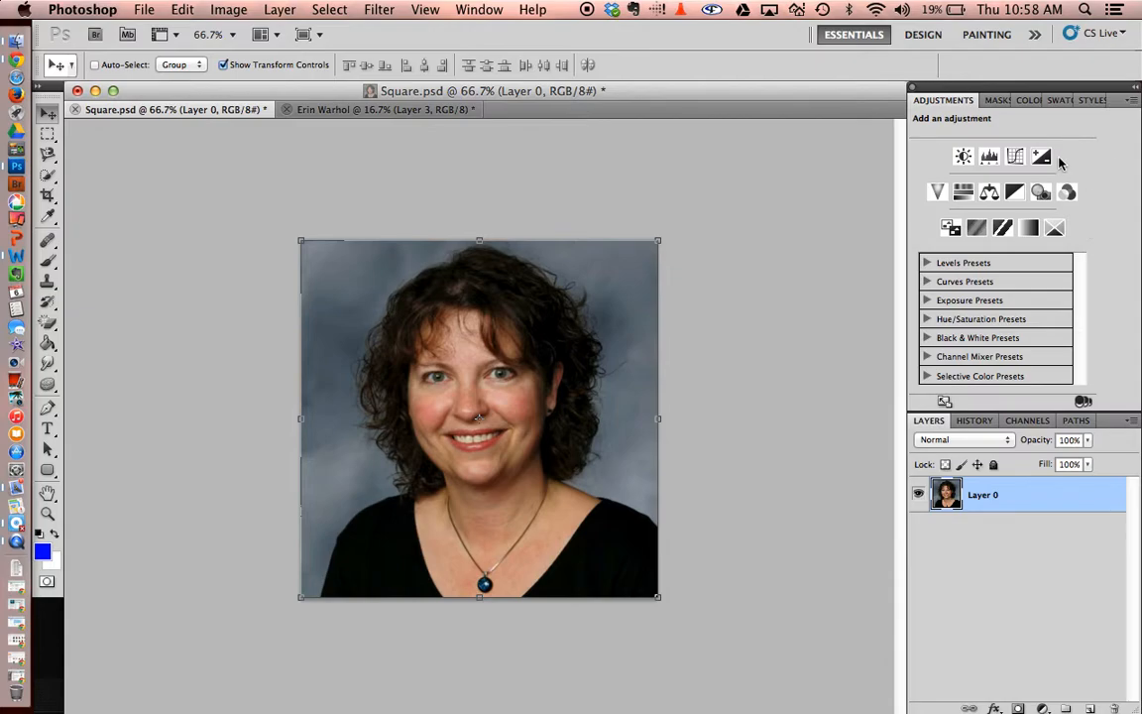
click(964, 195)
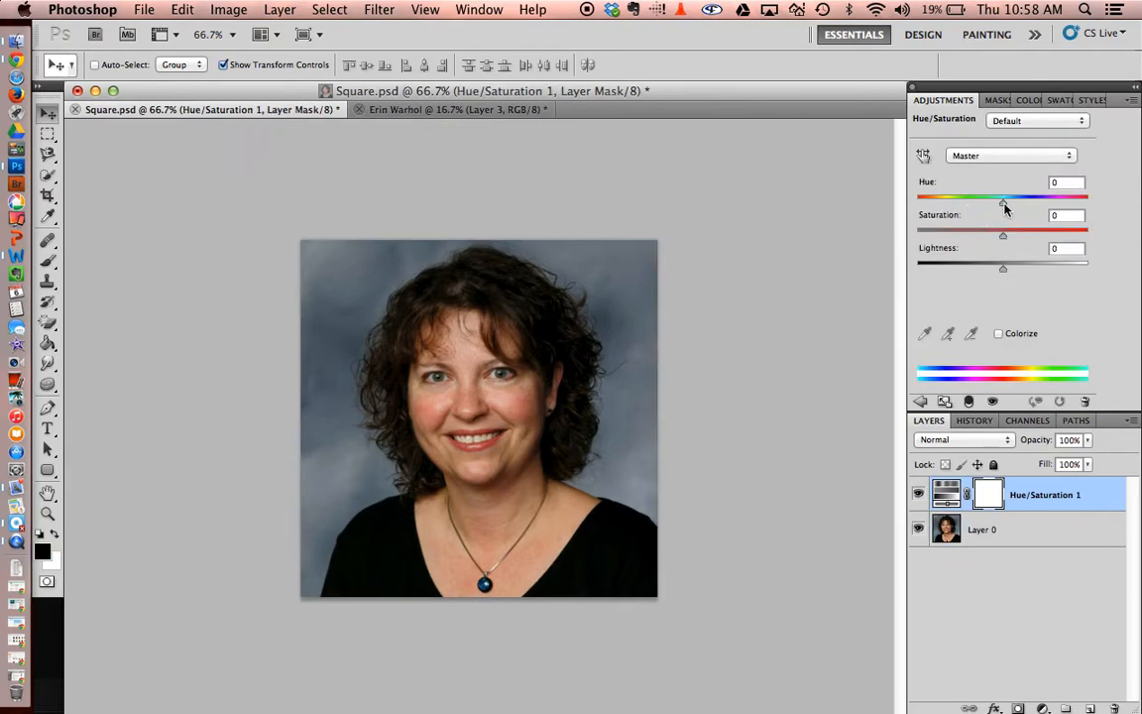
drag(1004, 205, 1031, 205)
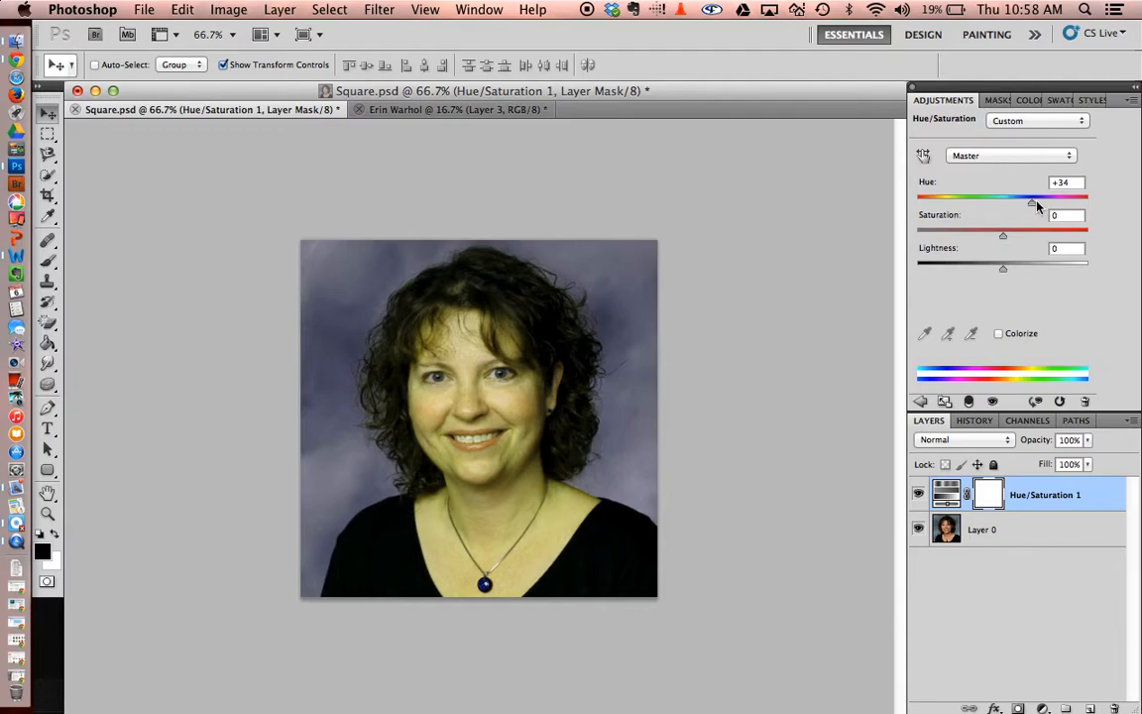
drag(1033, 203, 1054, 204)
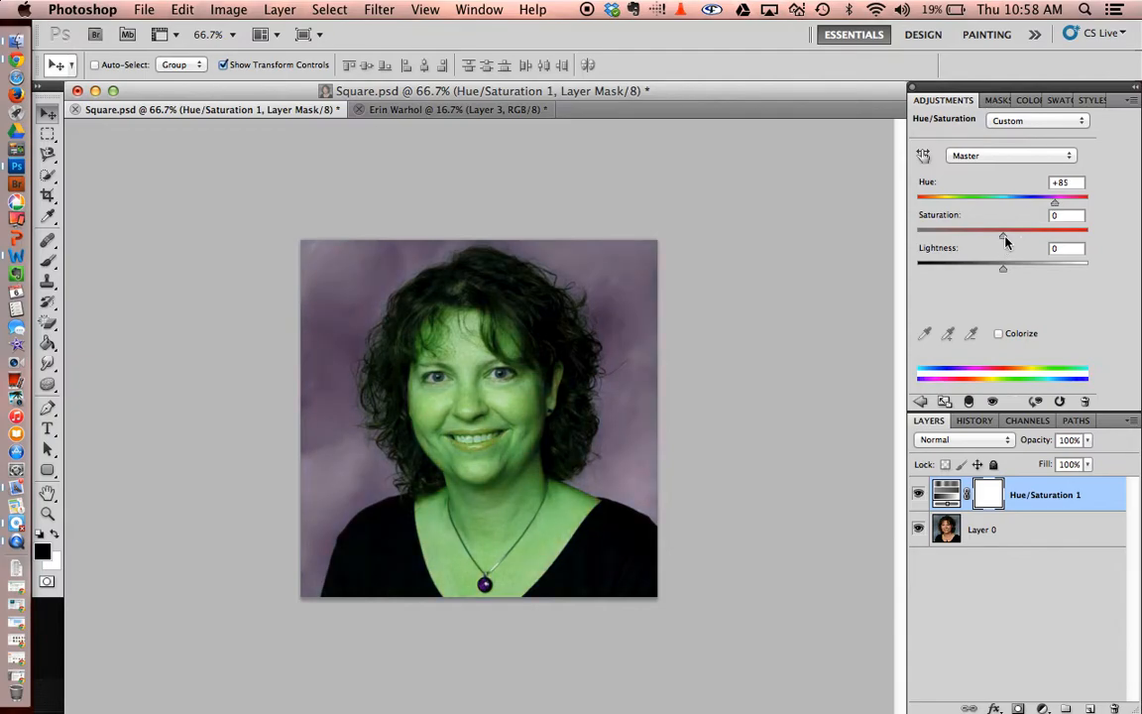
drag(1004, 238, 1107, 248)
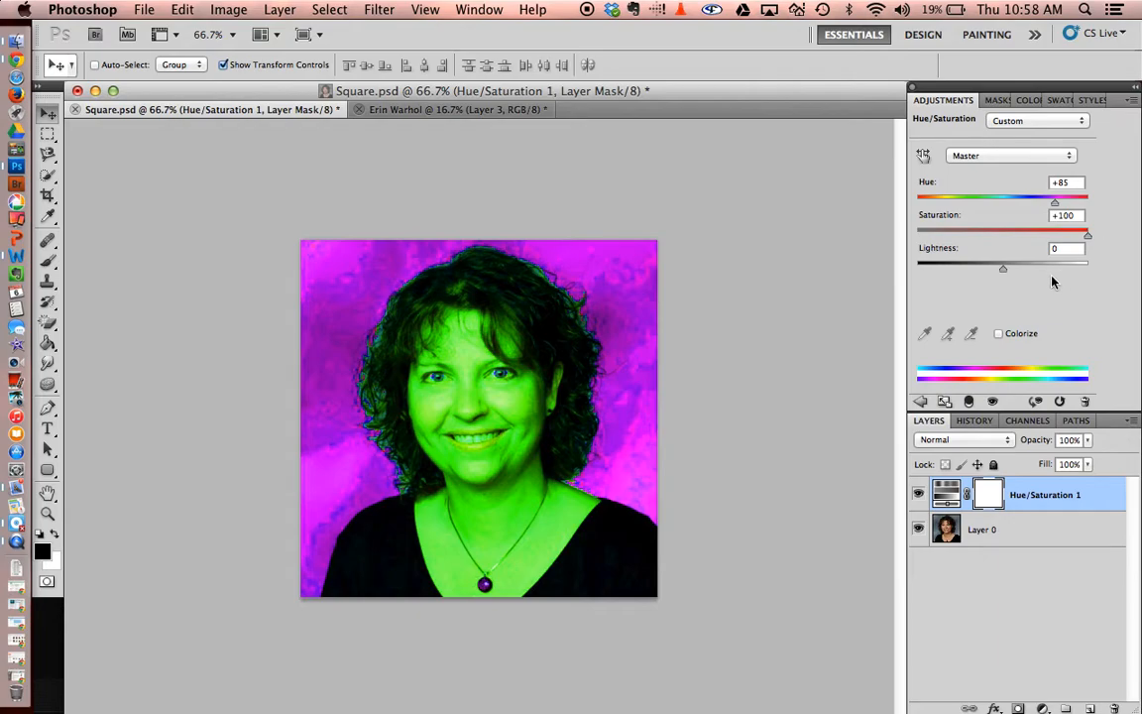
- Try a Lightness of -27 in the Hue/Saturation adjustment and reset it to 0
drag(1003, 265, 980, 287)
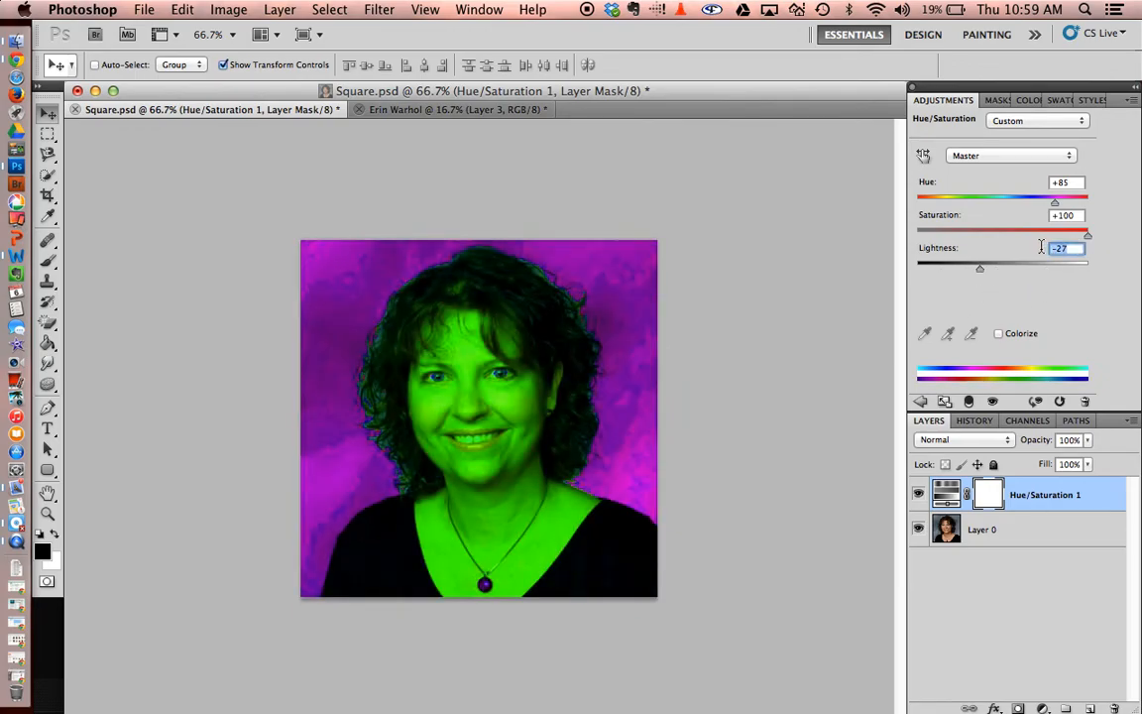
text(0)
key(Return)
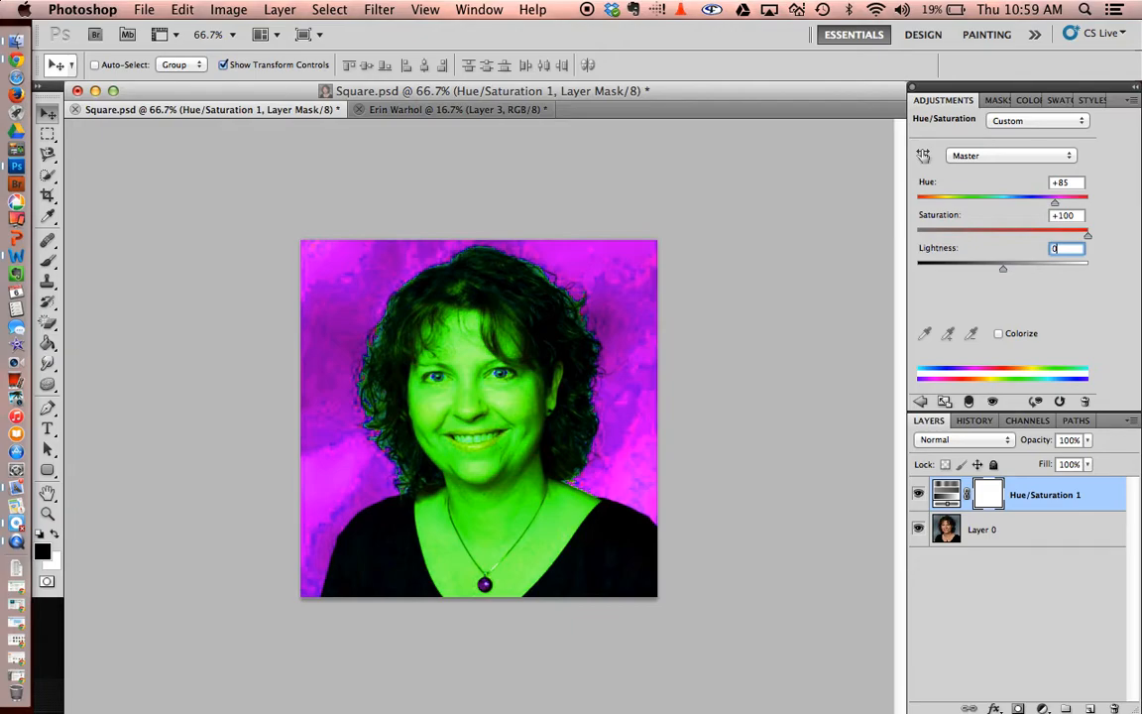
- Try the Colorize option of the Hue/Saturation adjustment with Hue 209 and turn it off again
click(999, 334)
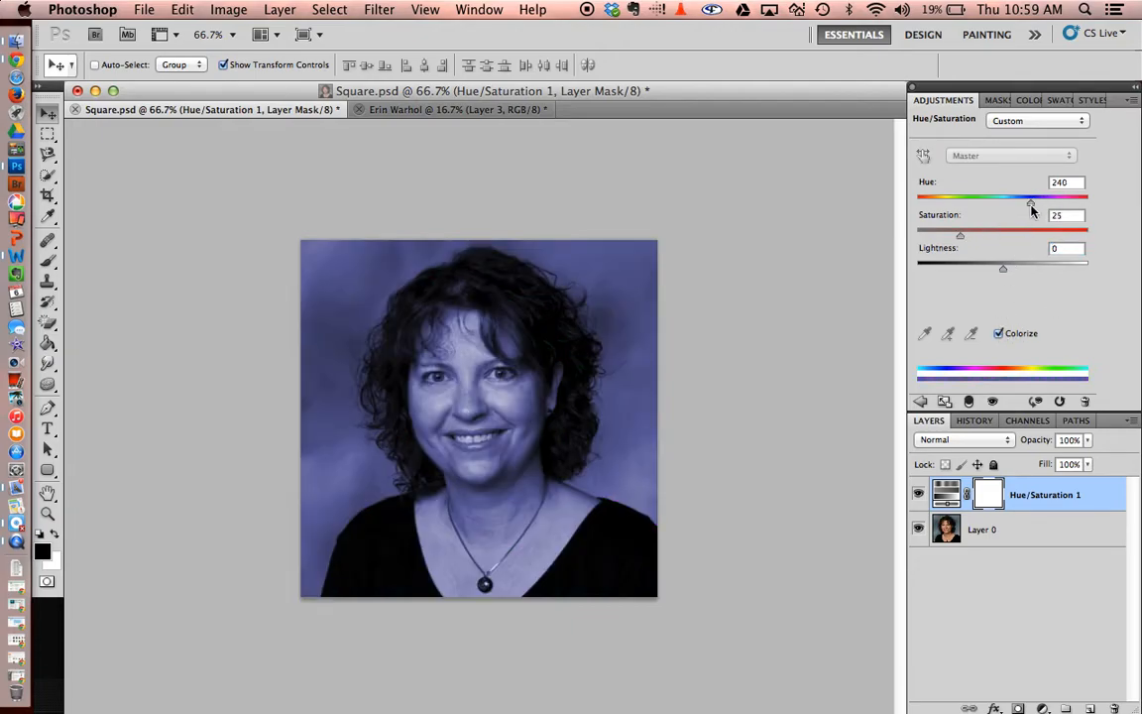
drag(1033, 201, 1014, 216)
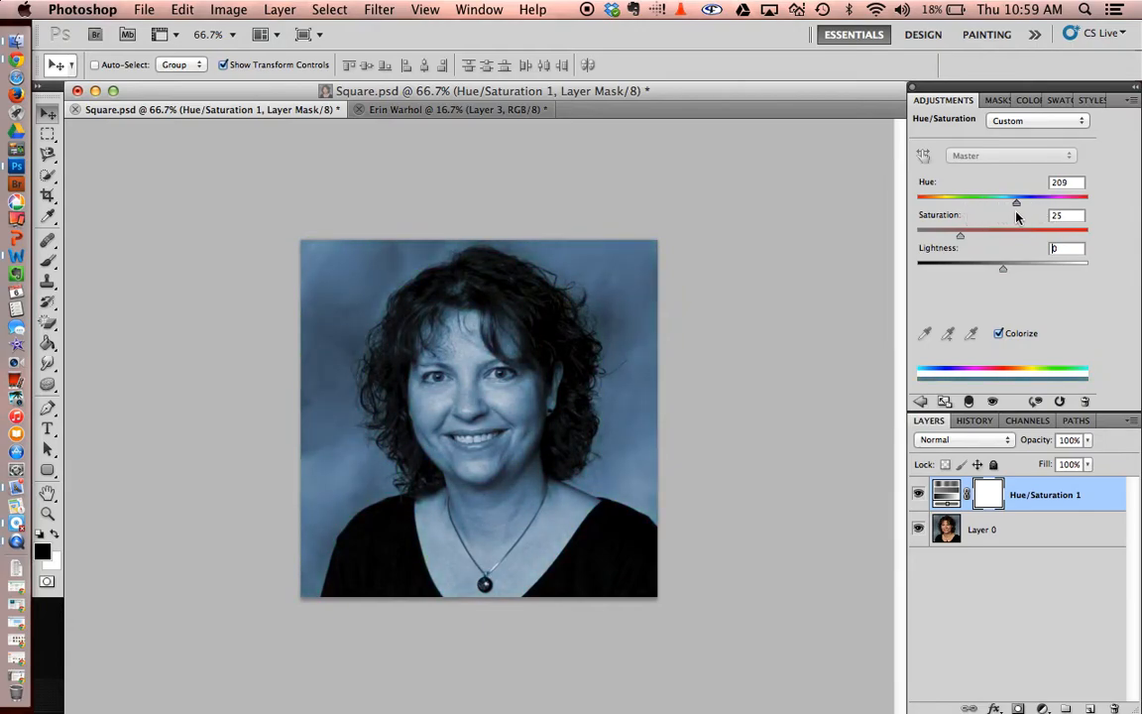
click(999, 334)
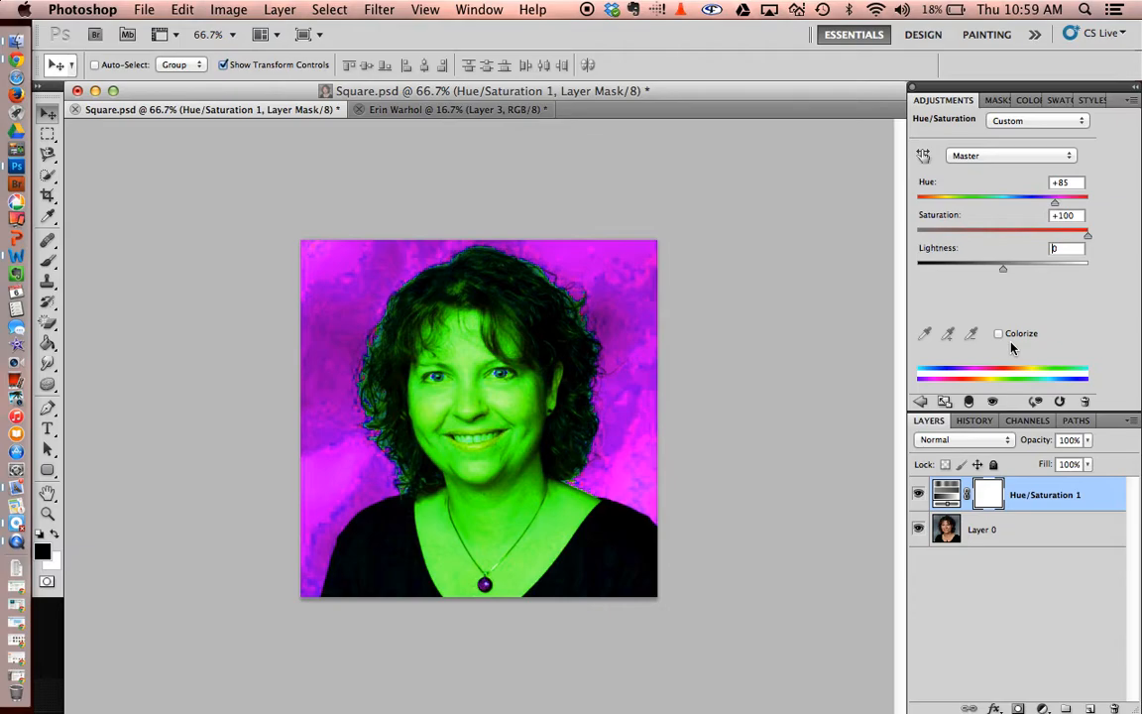
- Choose the Type tool and set the foreground colour to the orange-red web colour ff3300
click(46, 428)
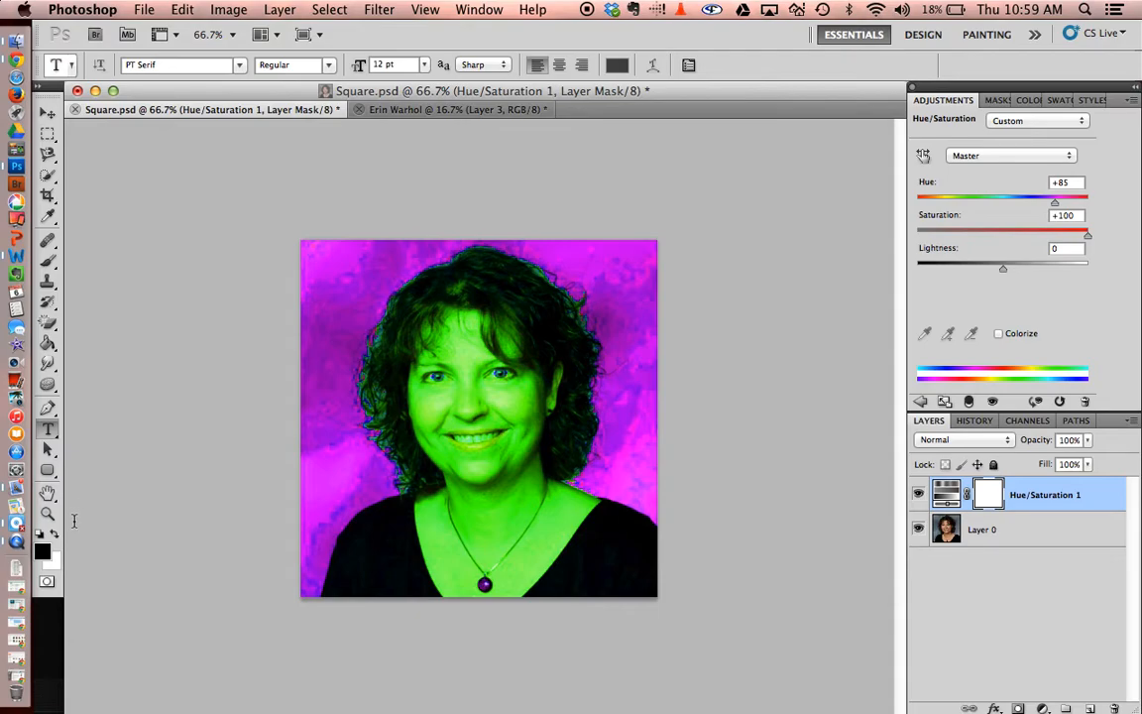
click(42, 550)
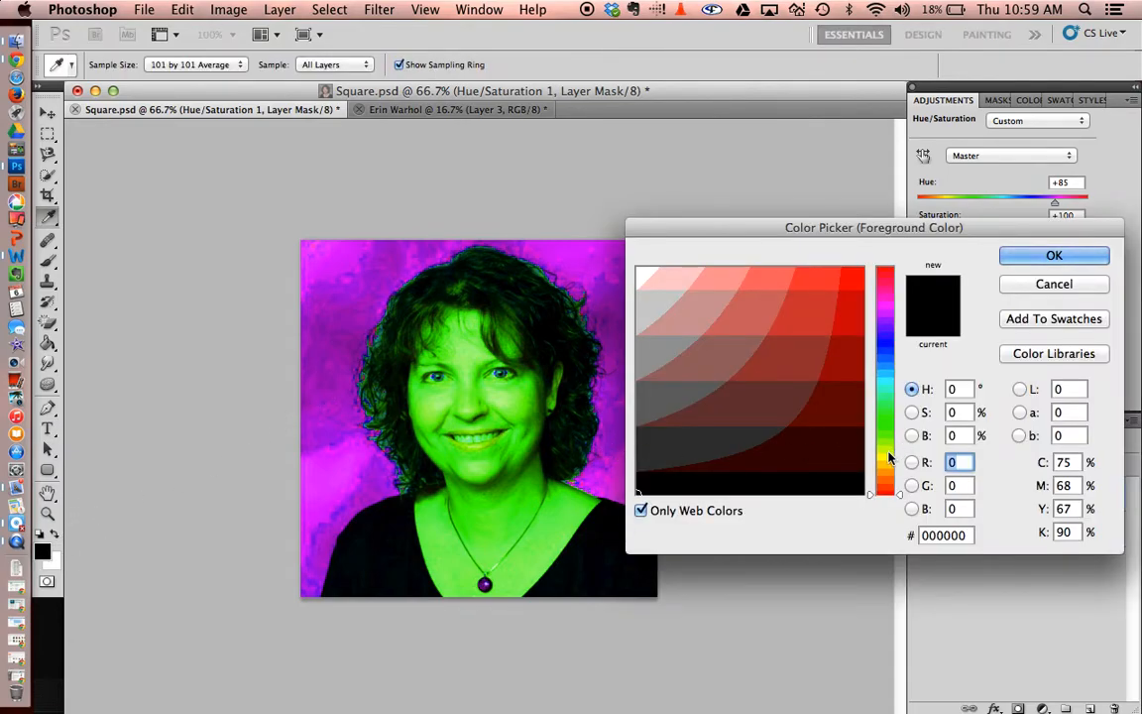
drag(890, 479, 888, 491)
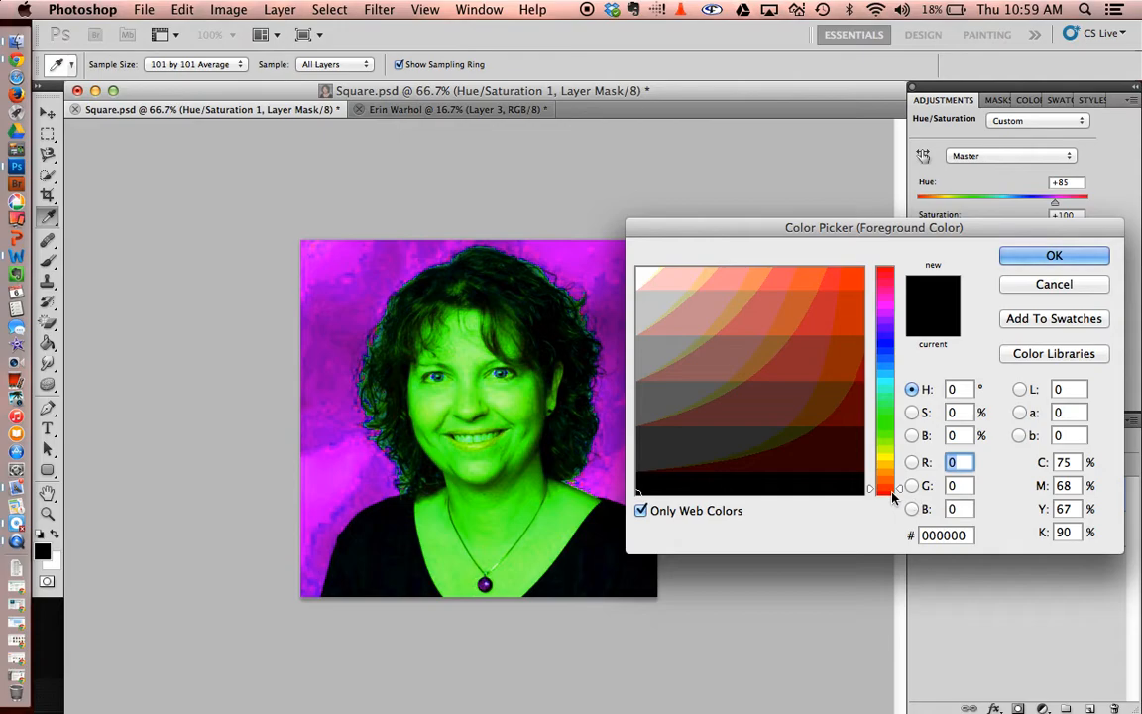
click(892, 495)
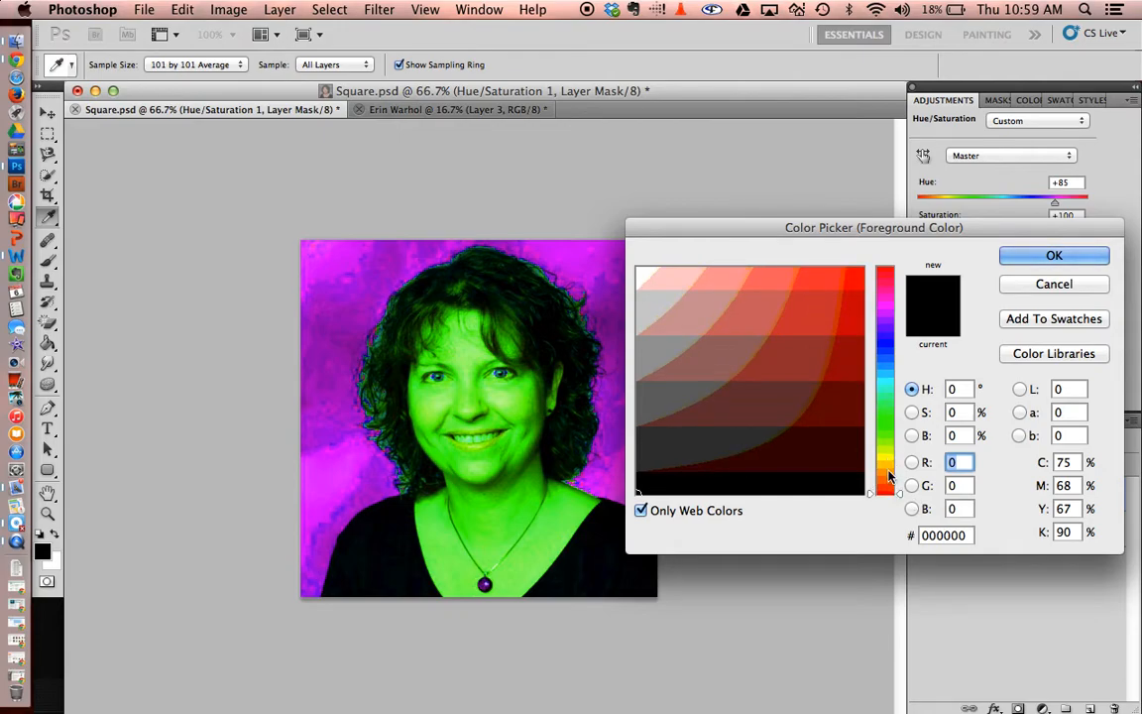
click(889, 483)
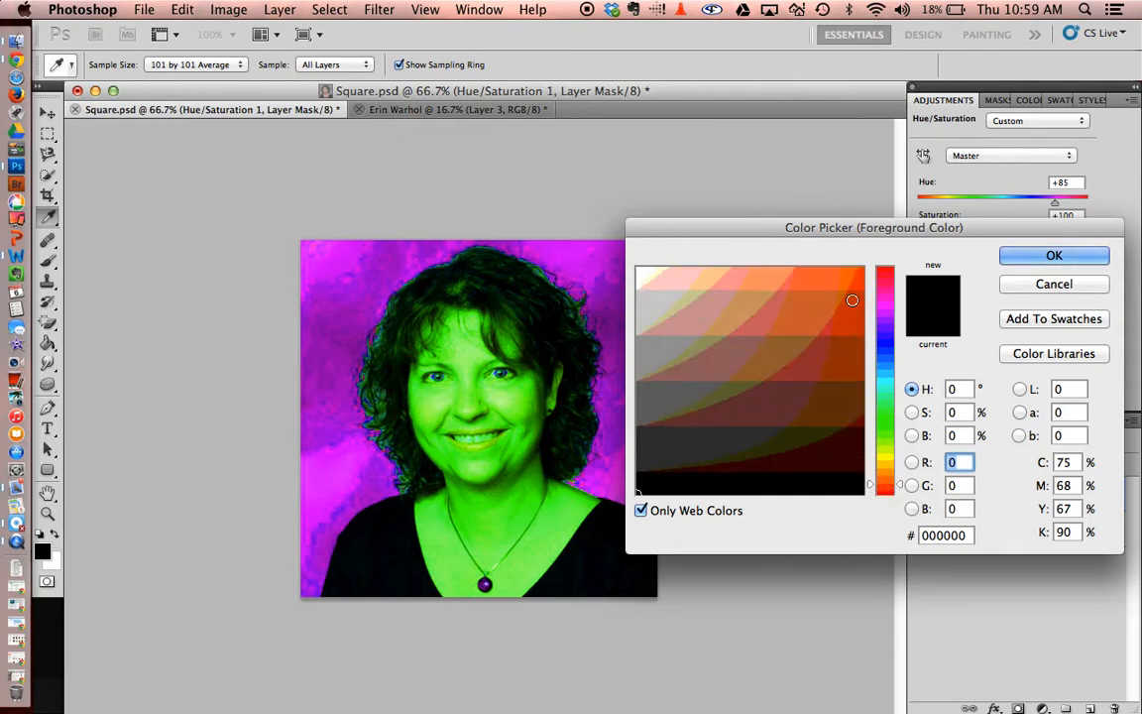
click(860, 283)
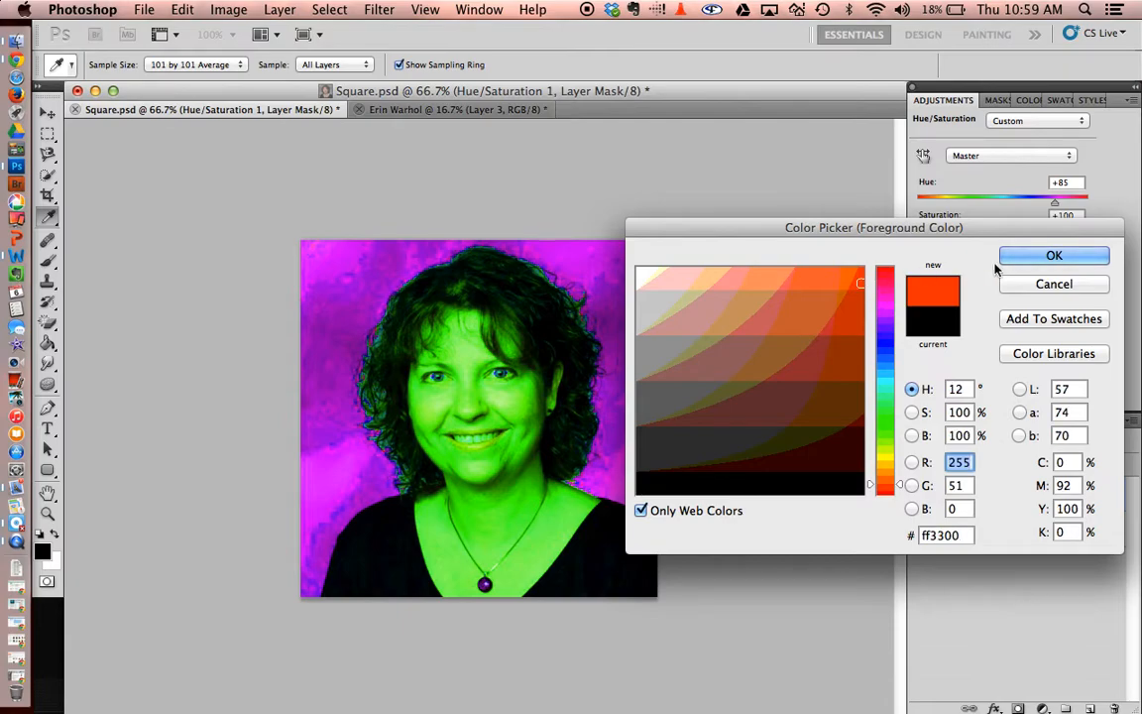
click(1053, 255)
- Add the 12 pt PT Serif label "Hue Saturation" in orange-red over the lower left of the portrait
key(t)
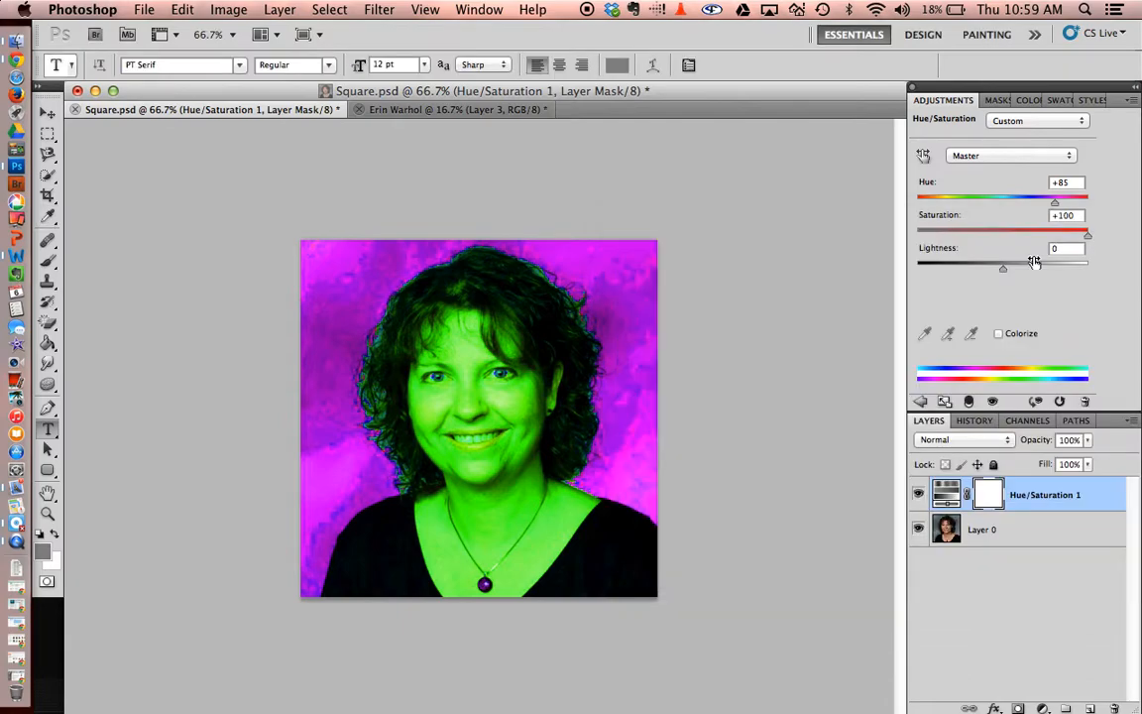
click(331, 537)
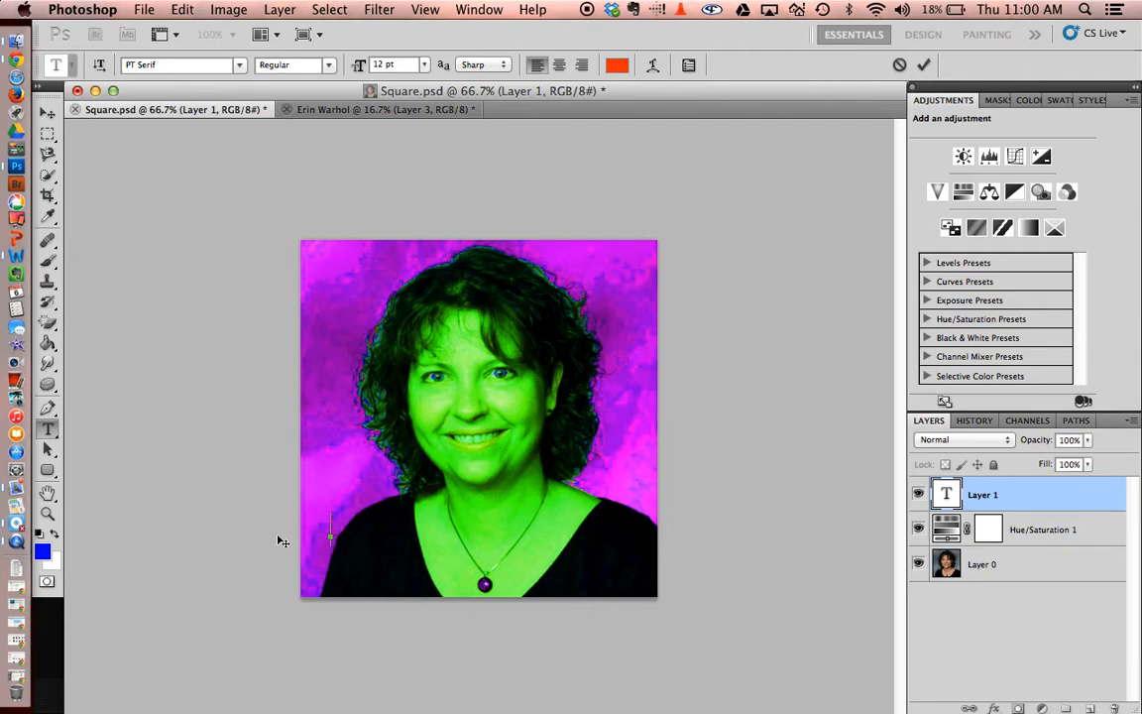
text(Hue S)
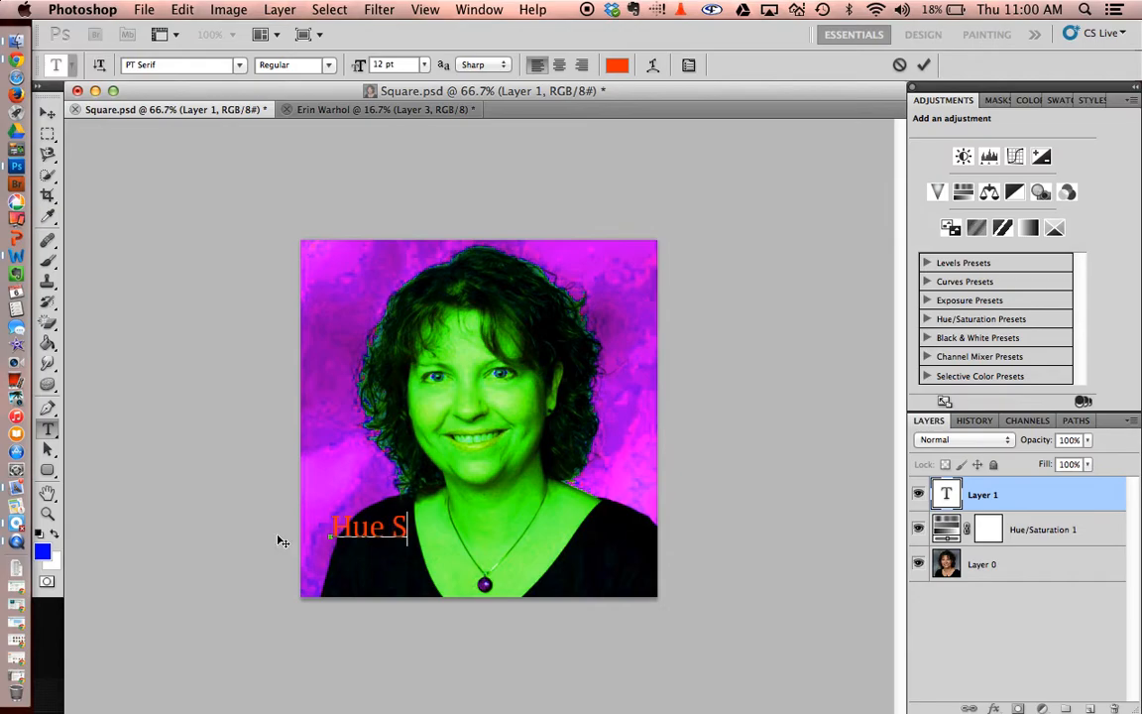
text(aturation)
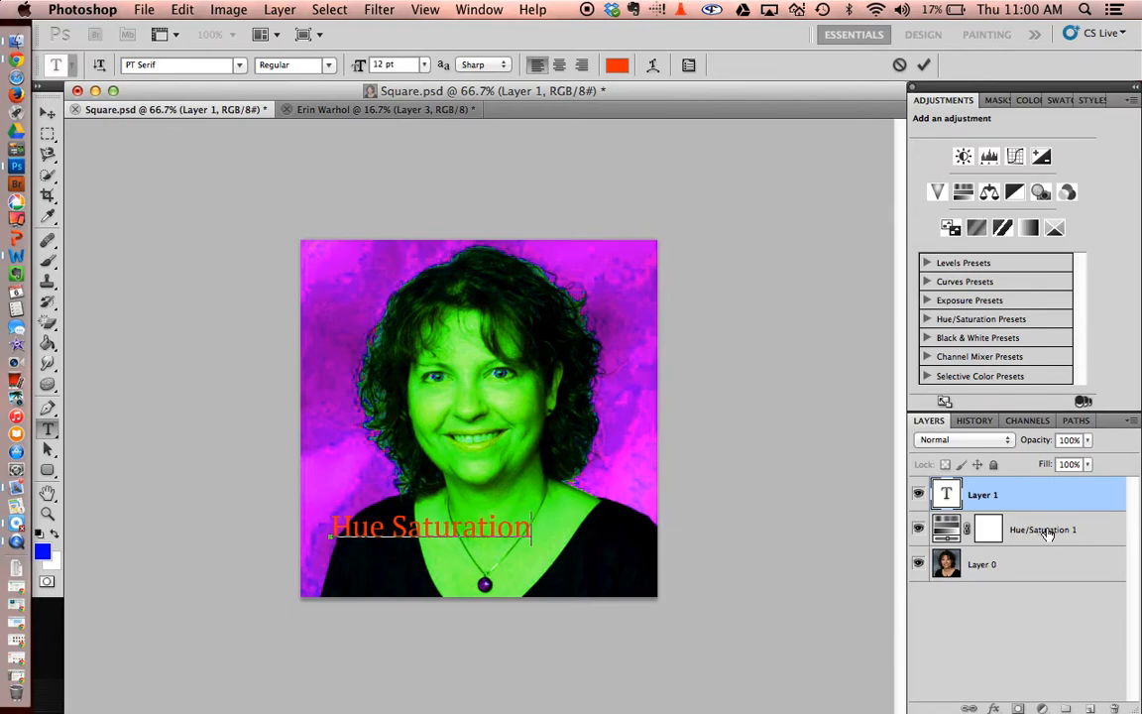
key(super+Return)
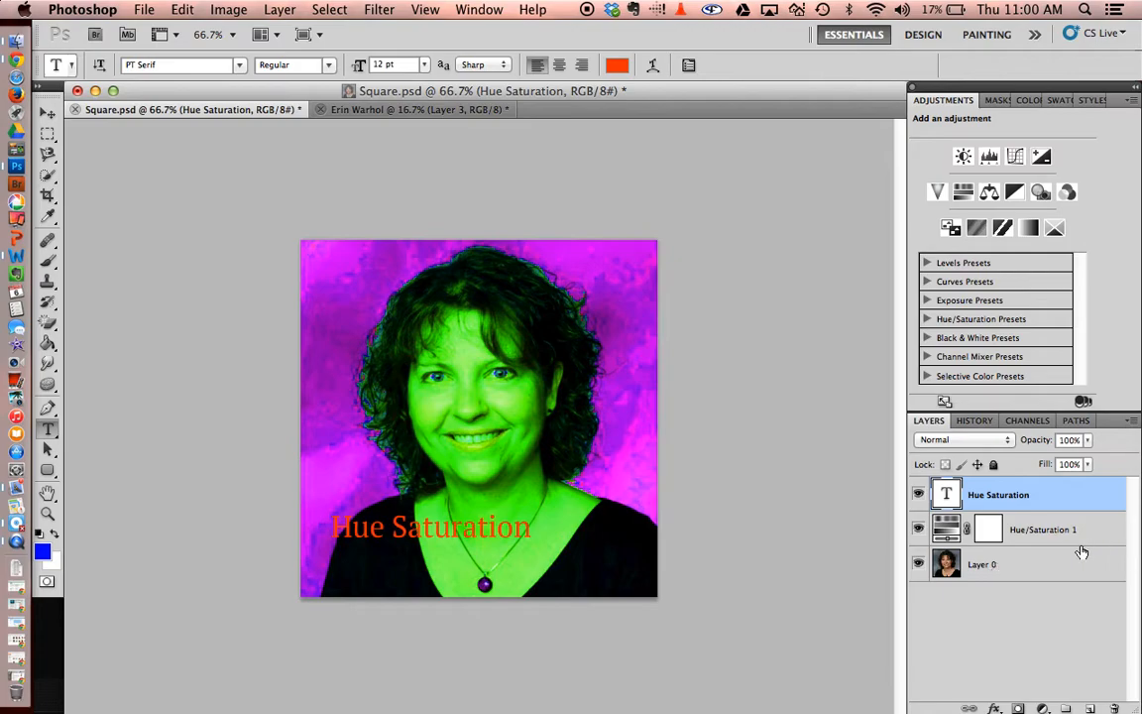
- Delete the Hue/Saturation adjustment layer between the text label and the portrait
drag(1071, 532, 1114, 708)
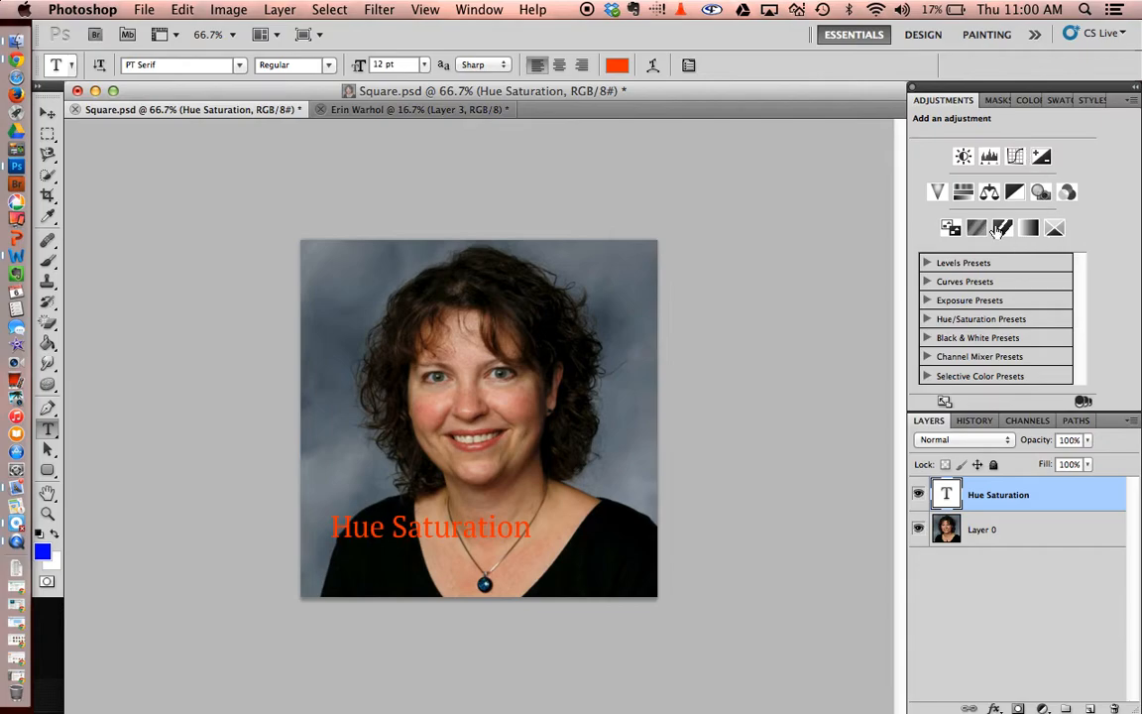
click(479, 9)
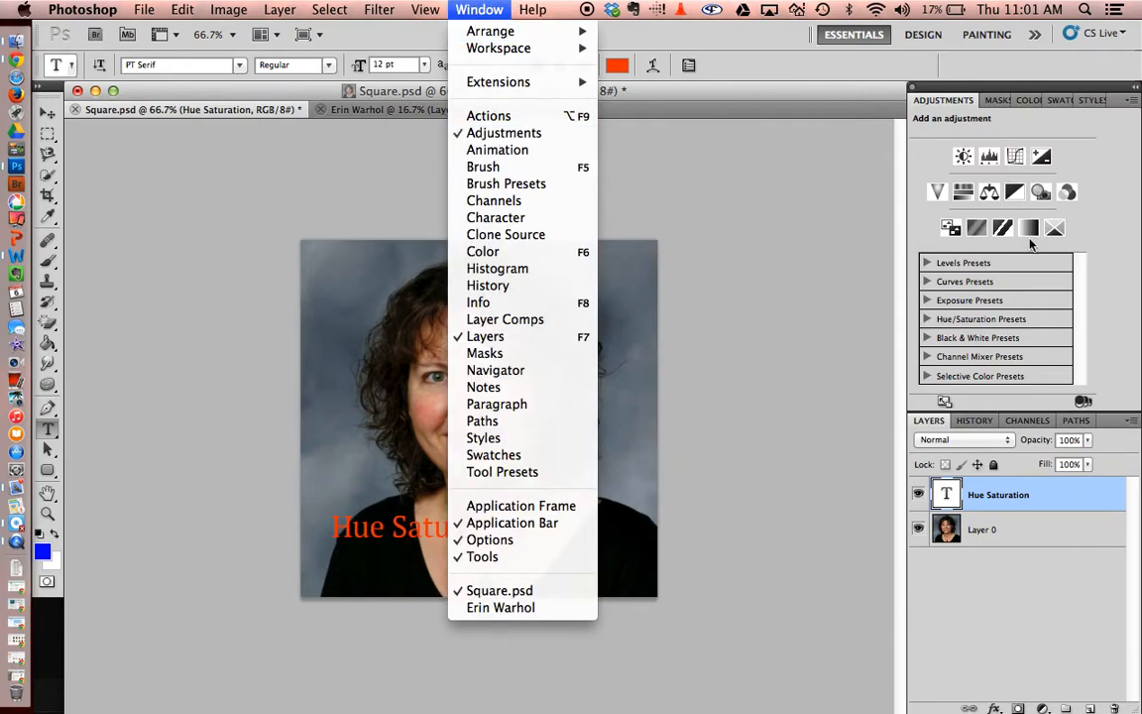
click(976, 574)
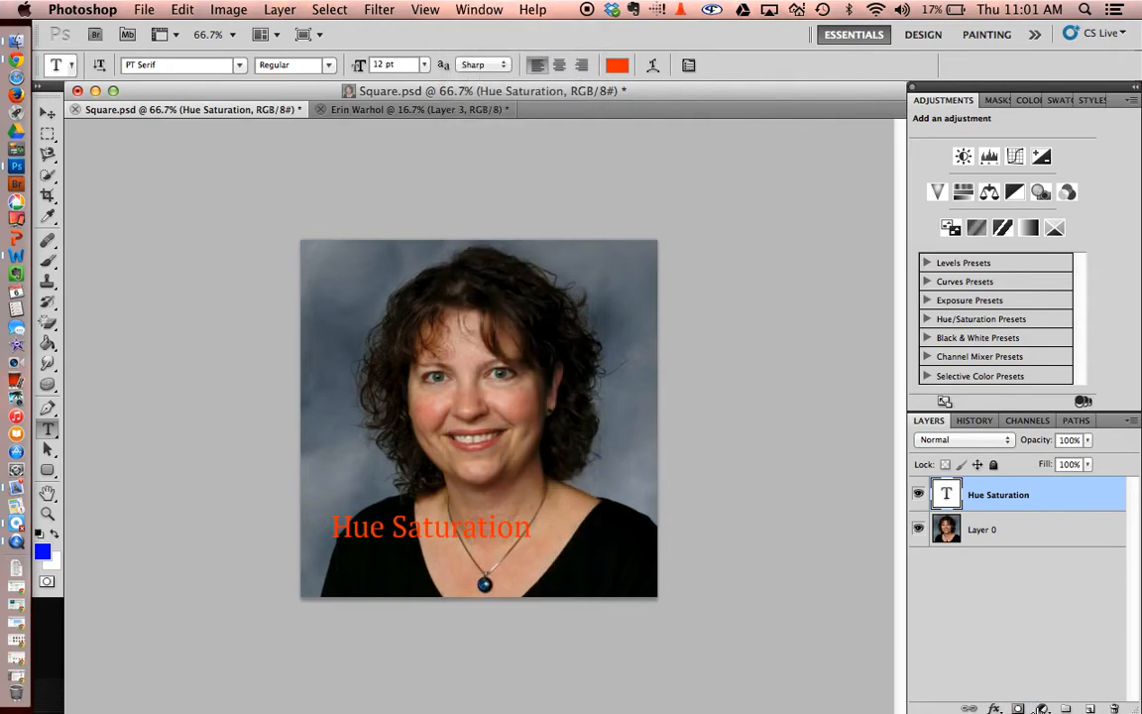
- Add a new Hue/Saturation adjustment layer above the text label with Saturation +98 and Hue -9
click(1042, 708)
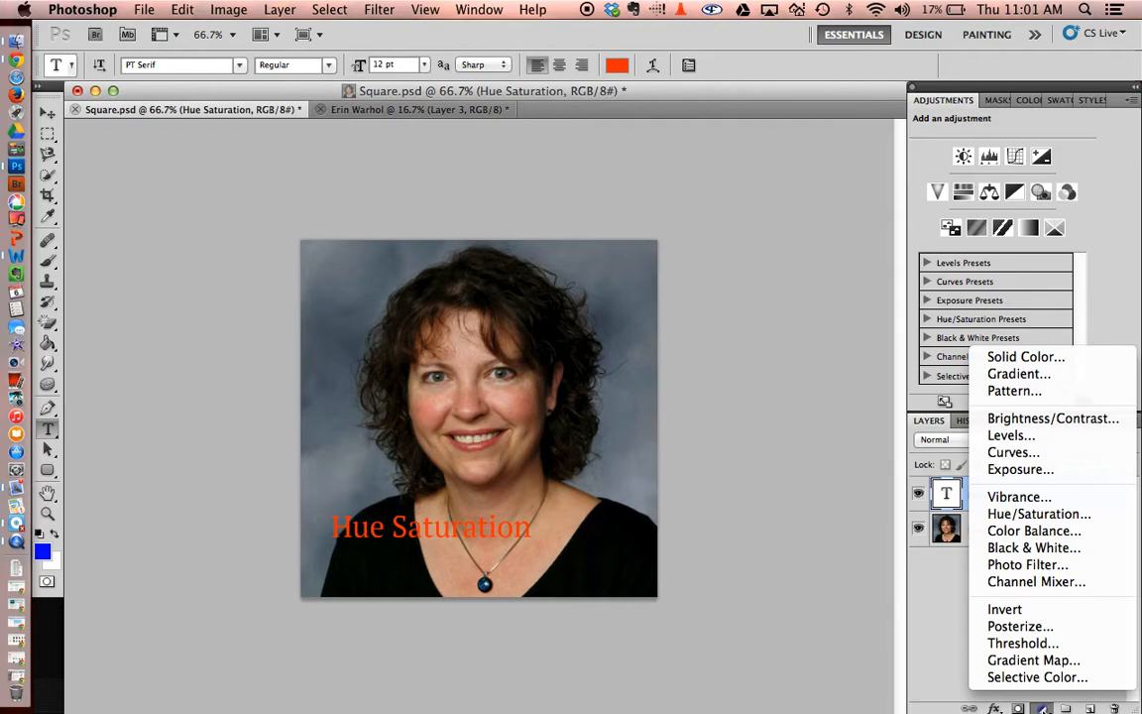
click(1045, 523)
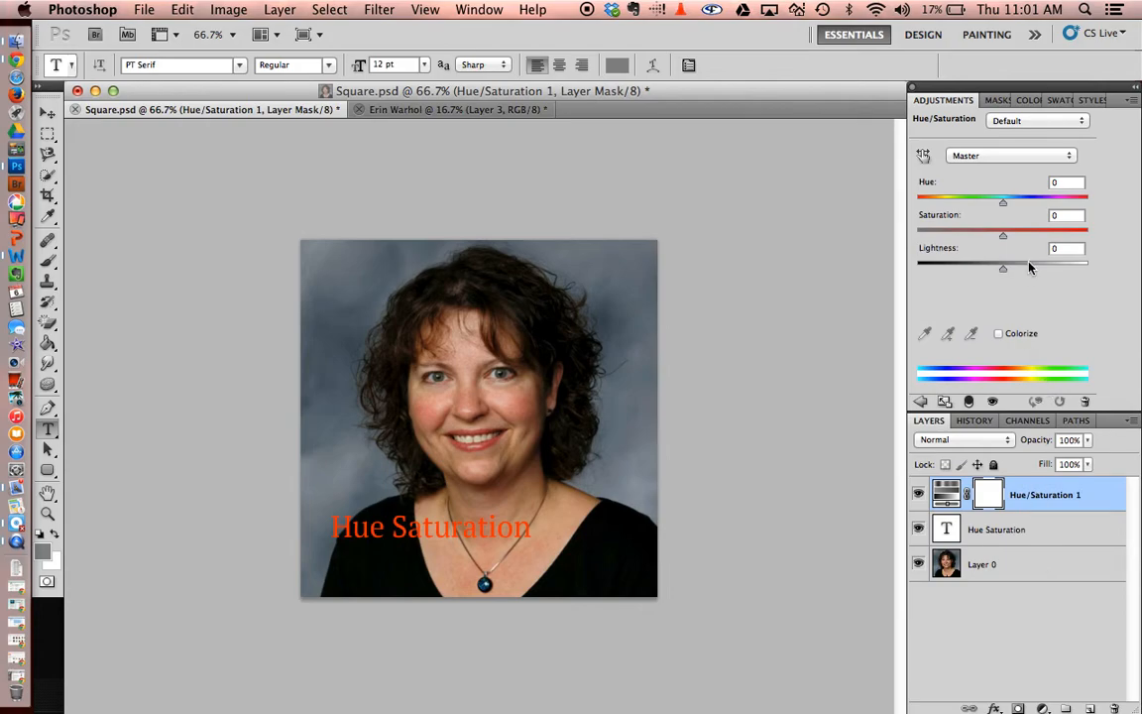
drag(1003, 236, 1083, 236)
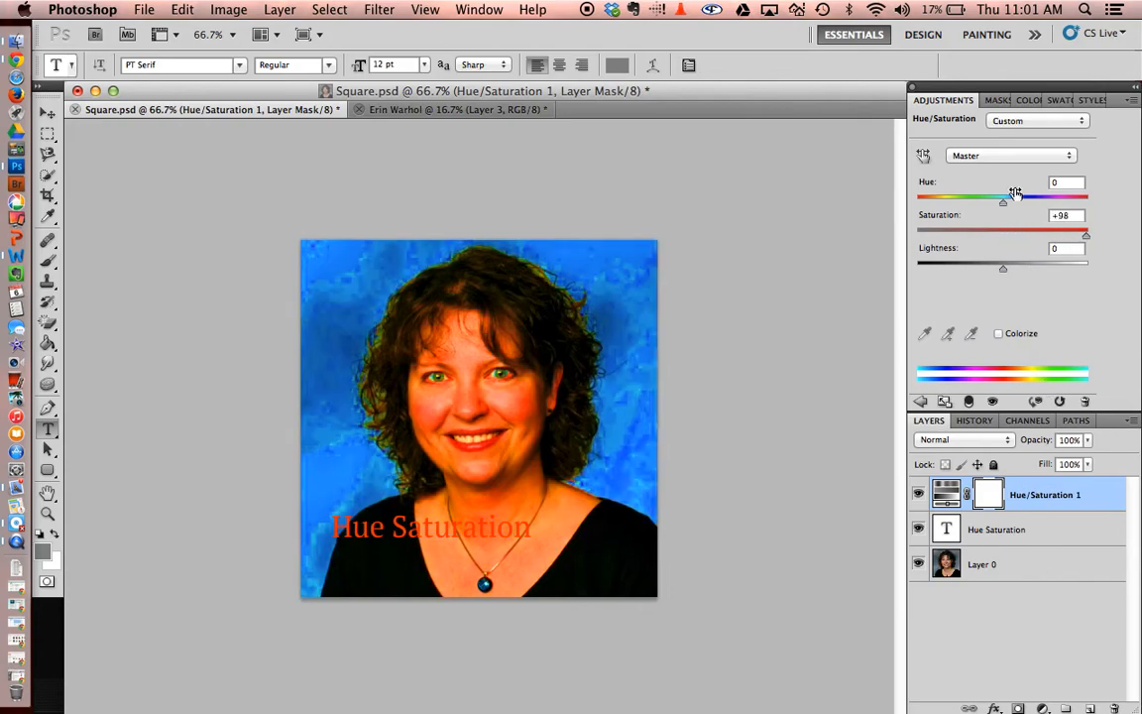
mouse_move(1004, 204)
mouse_down()
mouse_move(1029, 205)
mouse_move(978, 216)
mouse_move(996, 211)
mouse_up()
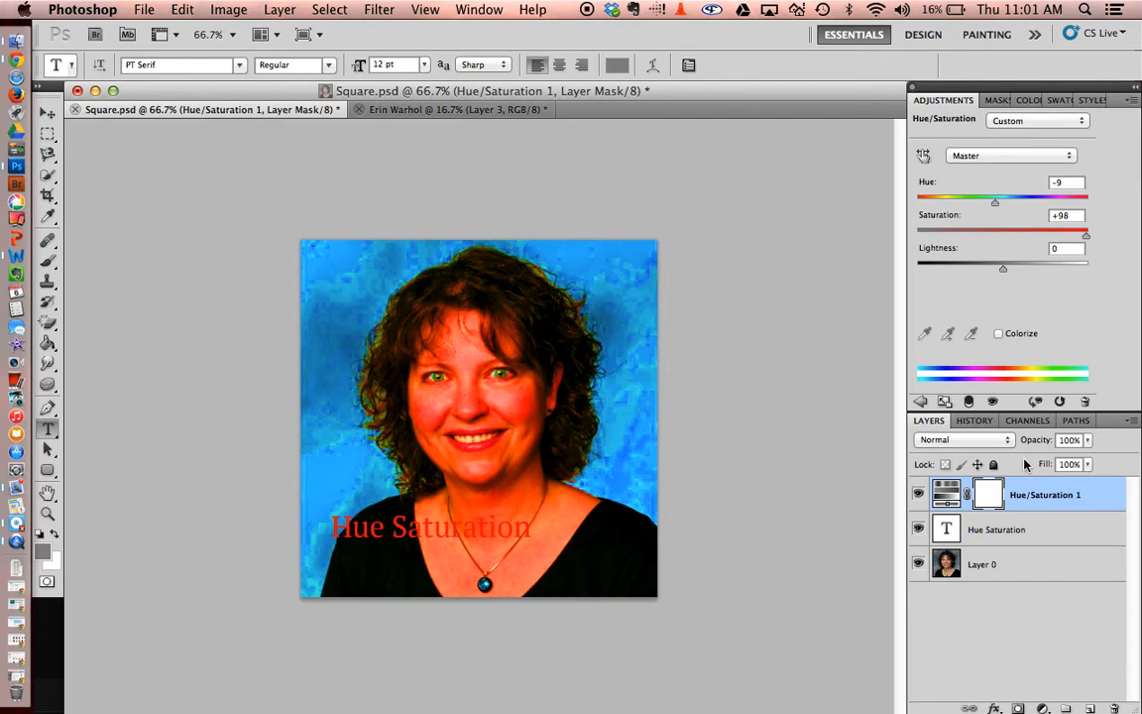
- In the portrait grid document, move the Neon Glow portrait on Layer 1 into the second cell of the top row
click(446, 109)
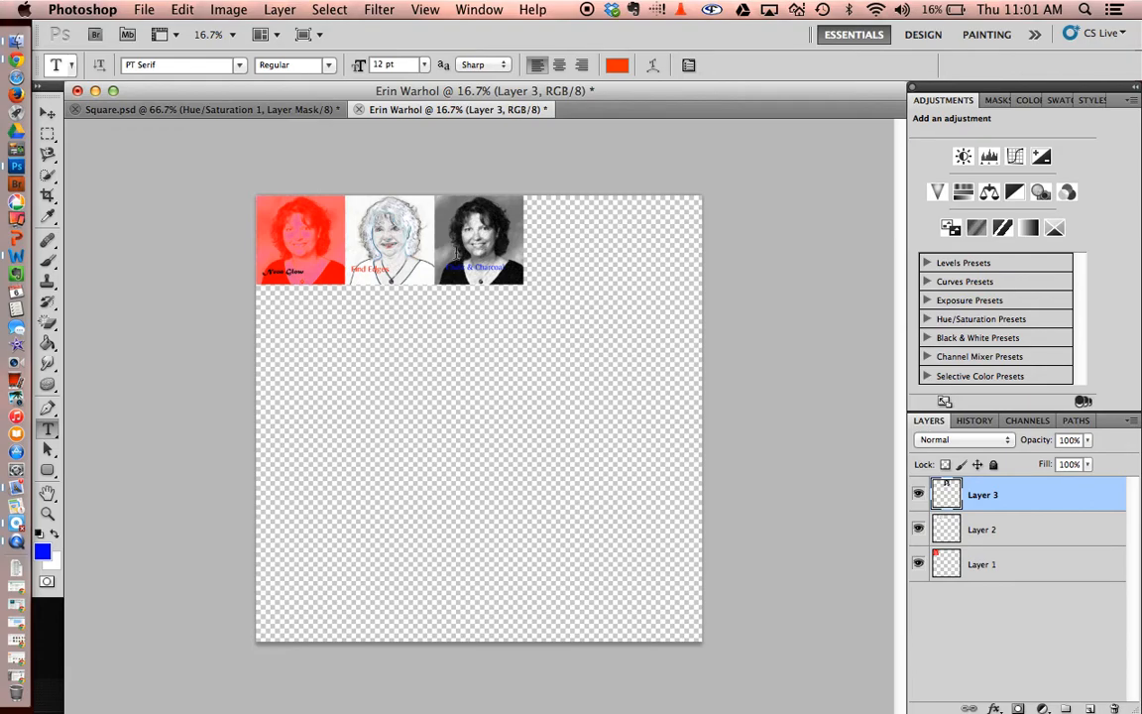
click(1023, 536)
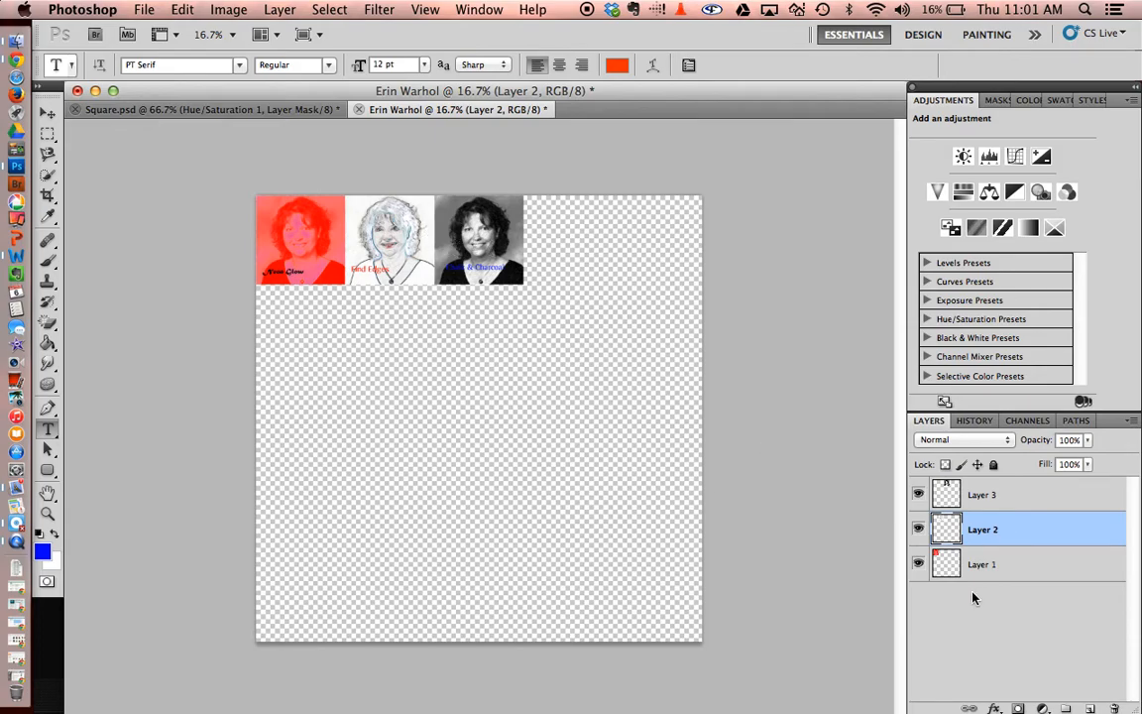
key(alt+bracketleft)
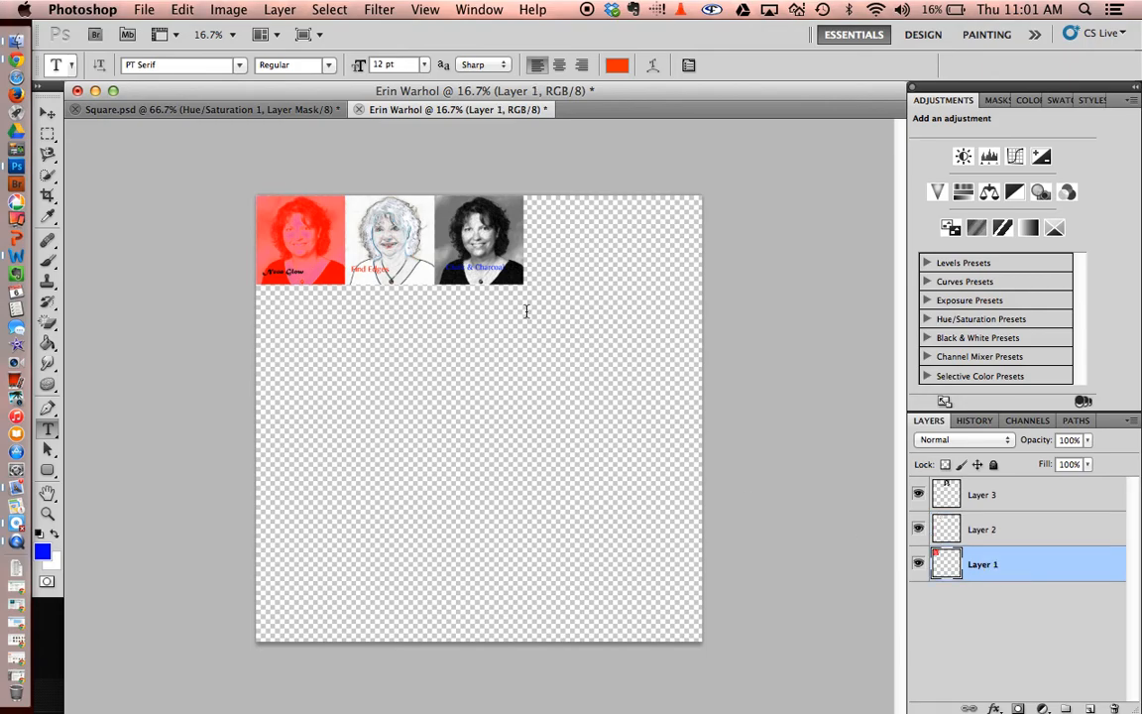
click(44, 118)
drag(256, 210, 372, 226)
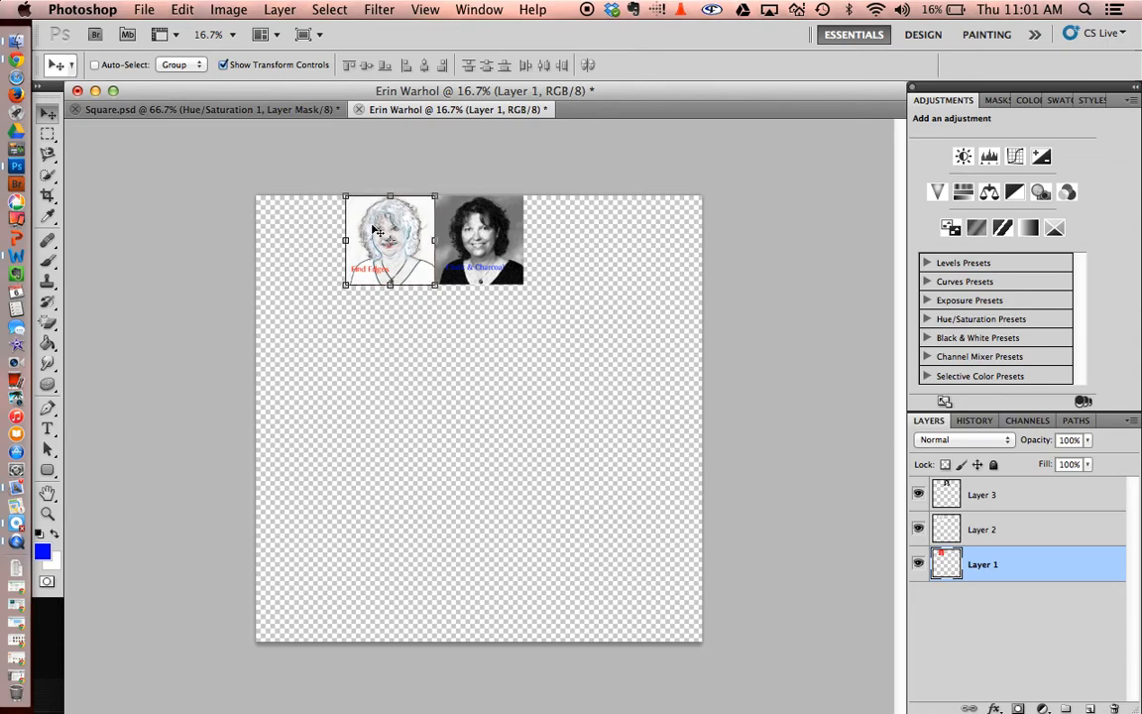
- Move the Find Edges portrait on Layer 2 into the first cell of the top row, flush with the canvas's left edge
click(1001, 532)
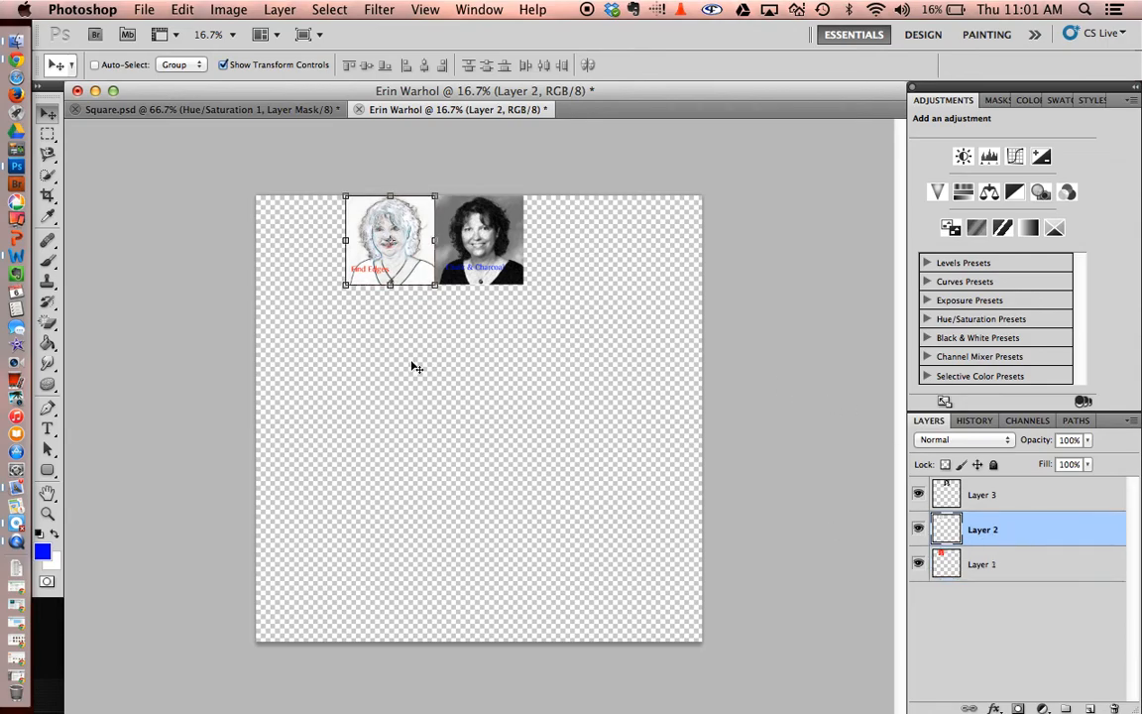
drag(381, 240, 295, 242)
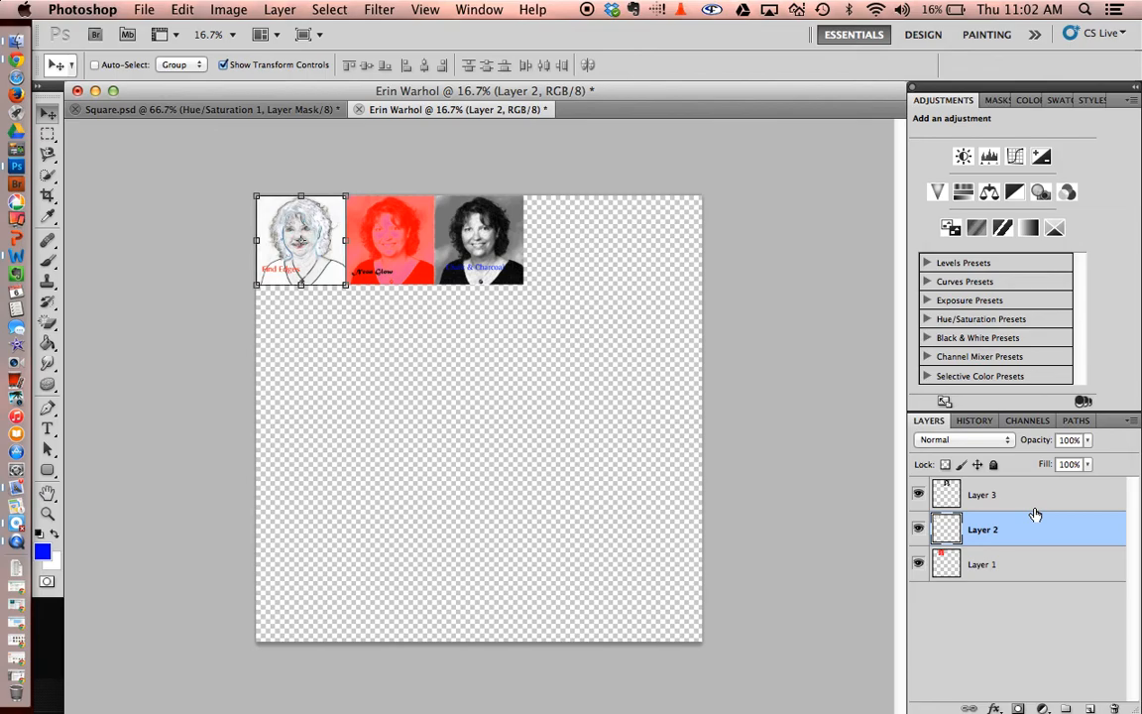
drag(487, 241, 495, 244)
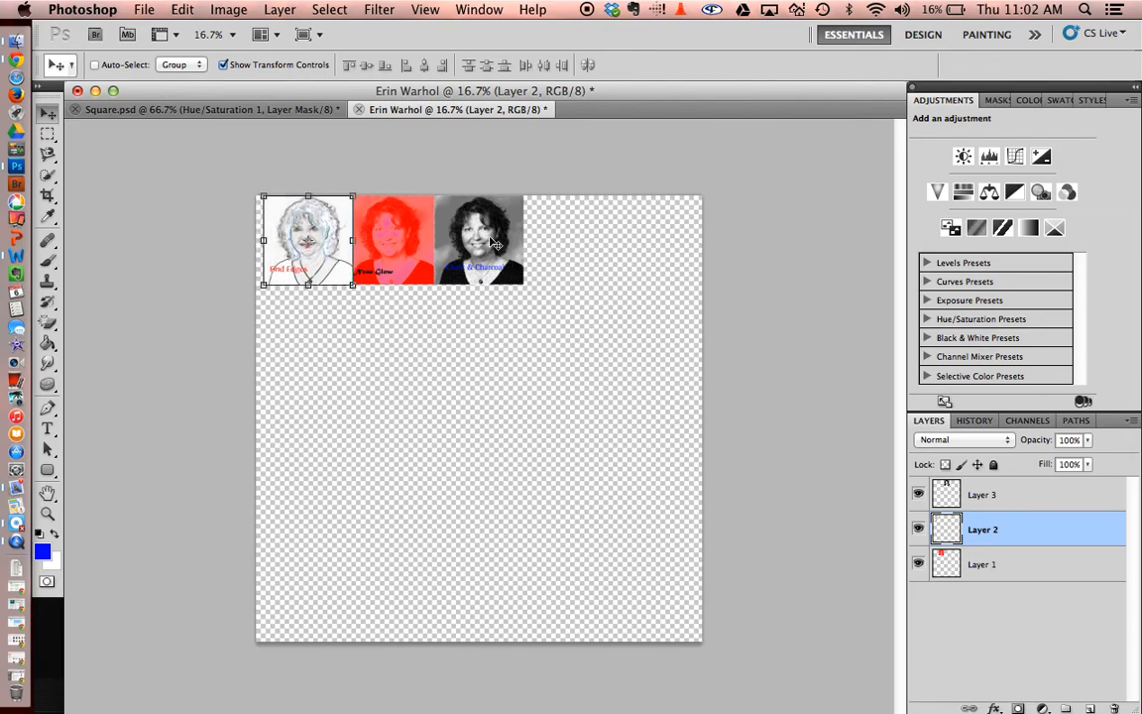
key(shift+Left)
key(shift+Left)
key(shift+Left)
key(shift+Left)
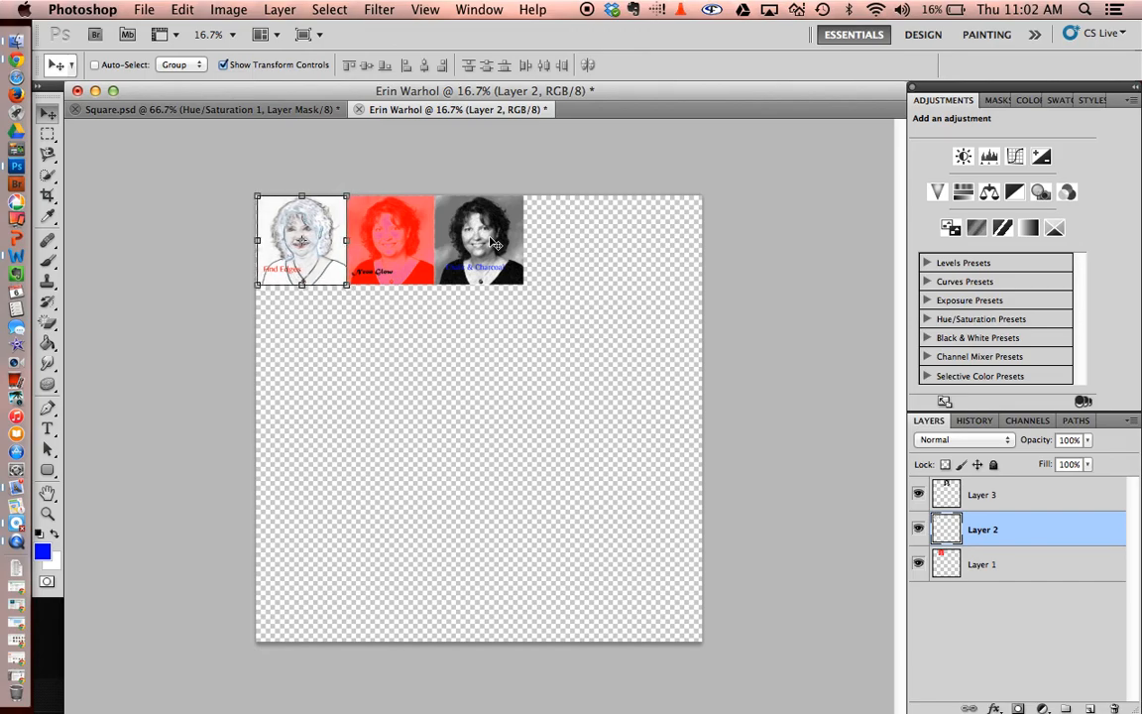
key(shift+Left)
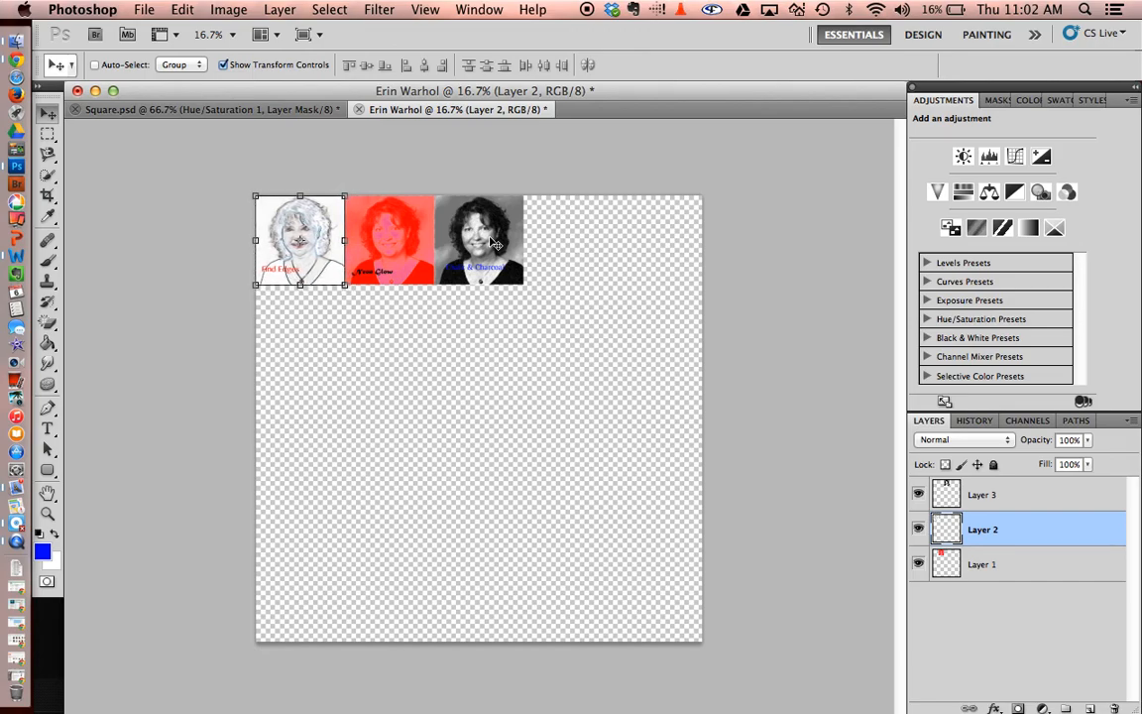